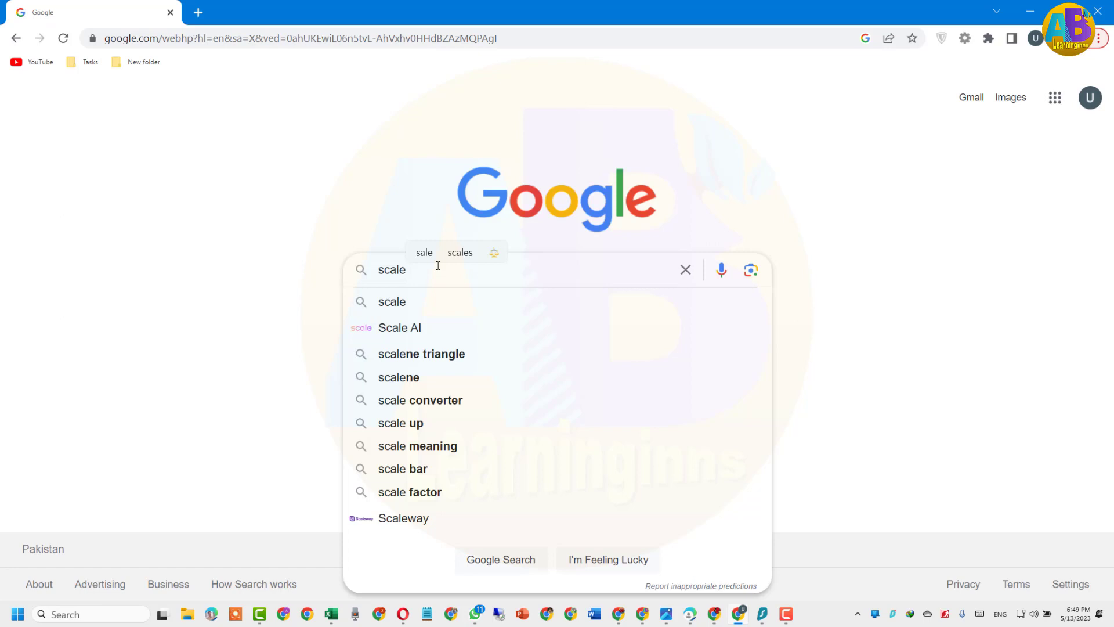
Search Google for 'scaleway'
{"action": "type", "text": "way"}
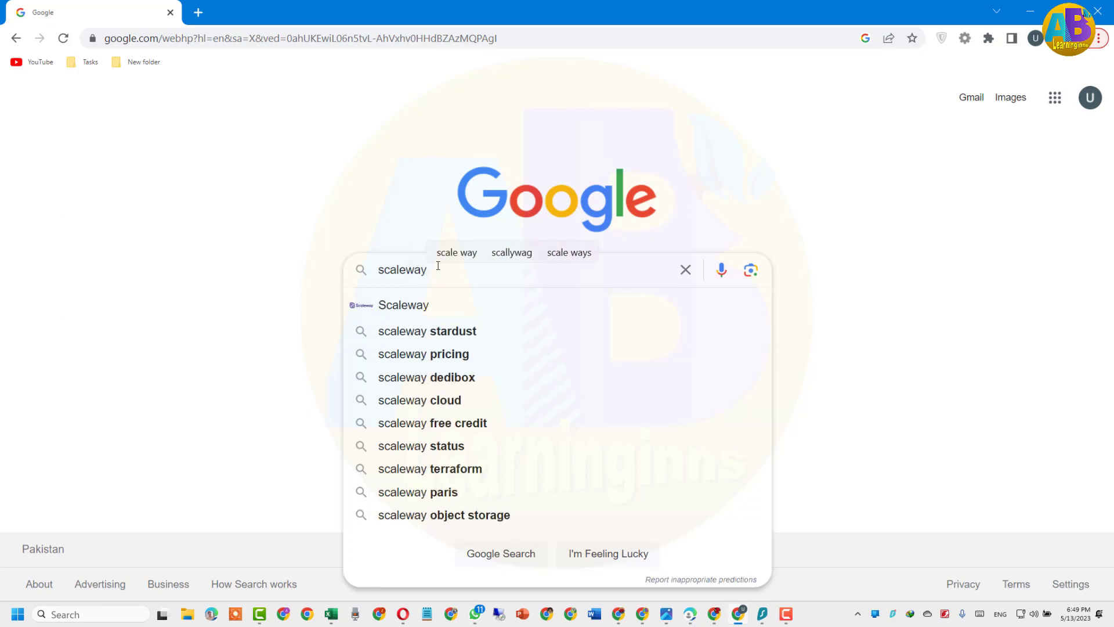
{"action": "left_click", "coordinate": [415, 310]}
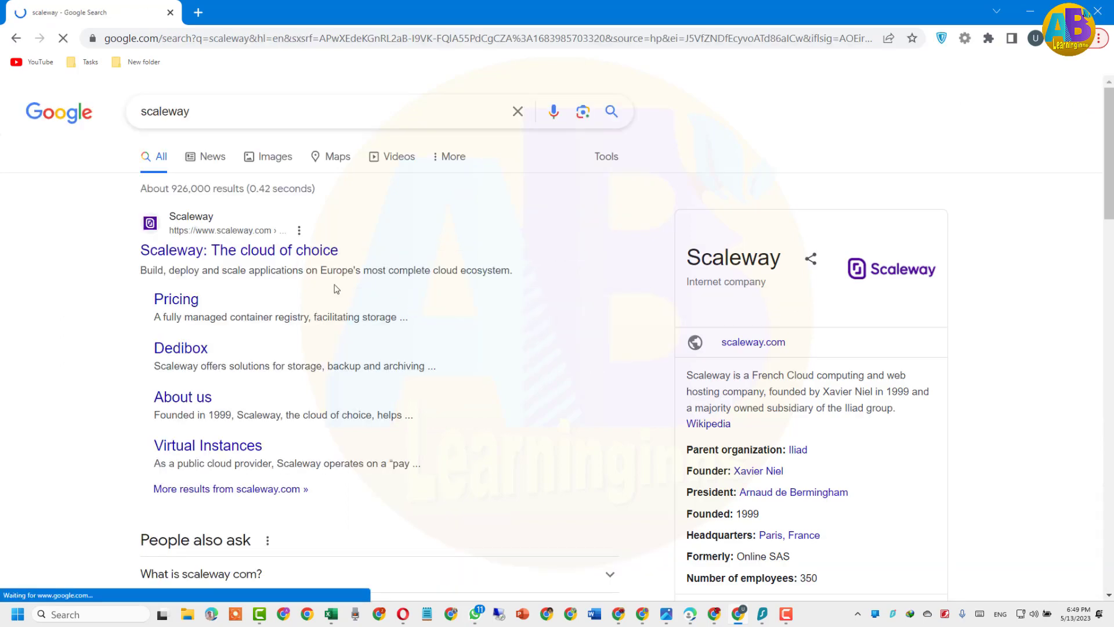
Open scaleway.com, zoom the page to 80%, dismiss the cookie notice and choose Try now
{"action": "left_click", "coordinate": [245, 254]}
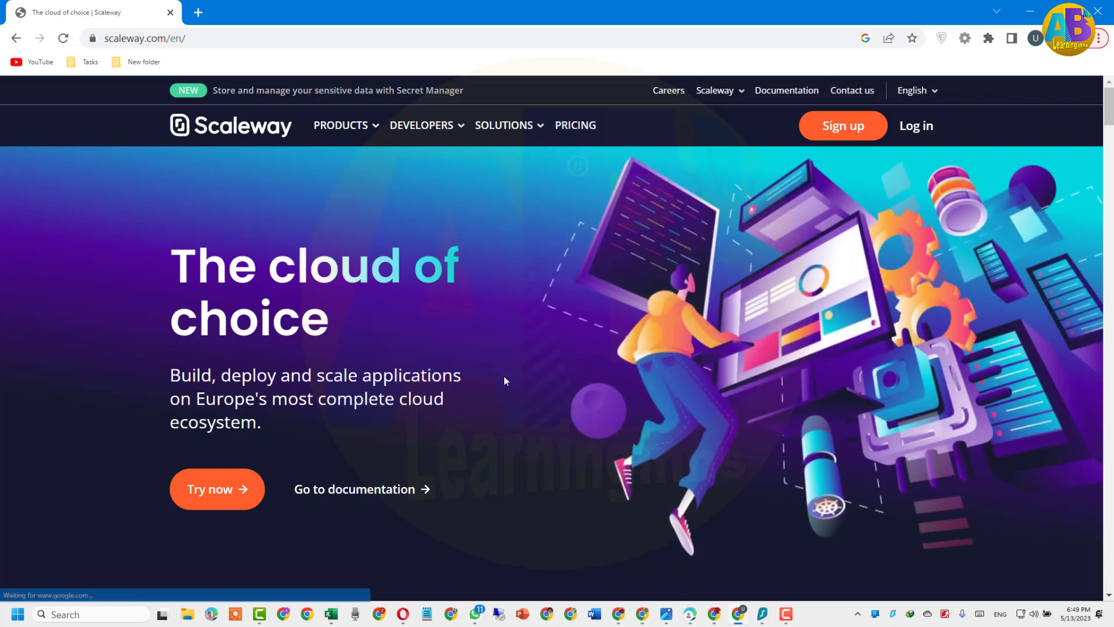
{"action": "key", "text": "ctrl+minus"}
{"action": "key", "text": "ctrl+minus"}
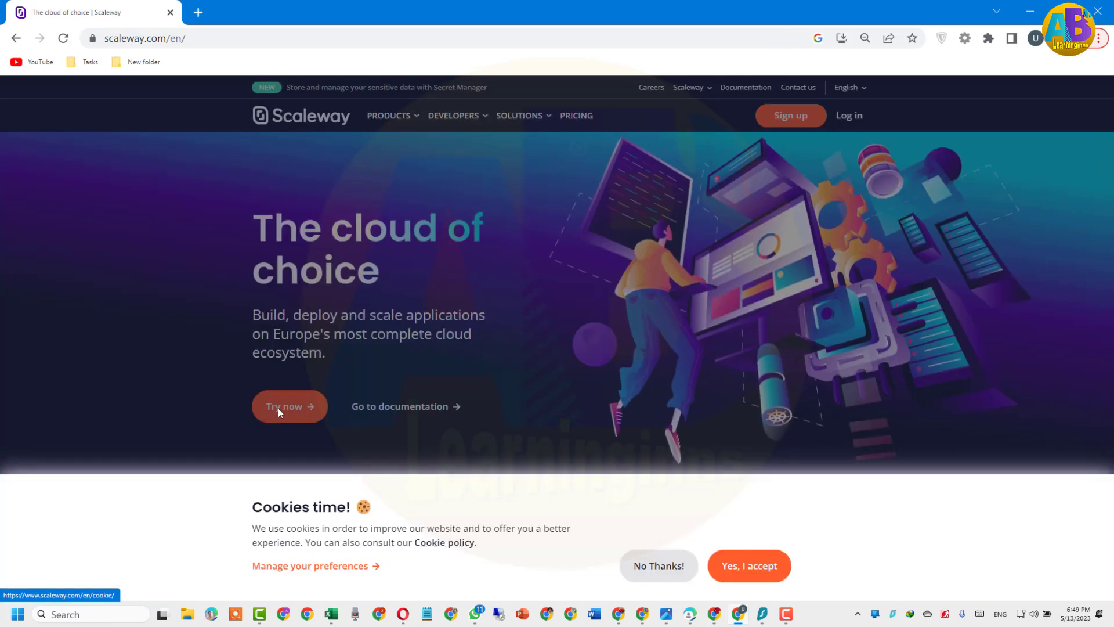
{"action": "left_click", "coordinate": [750, 568]}
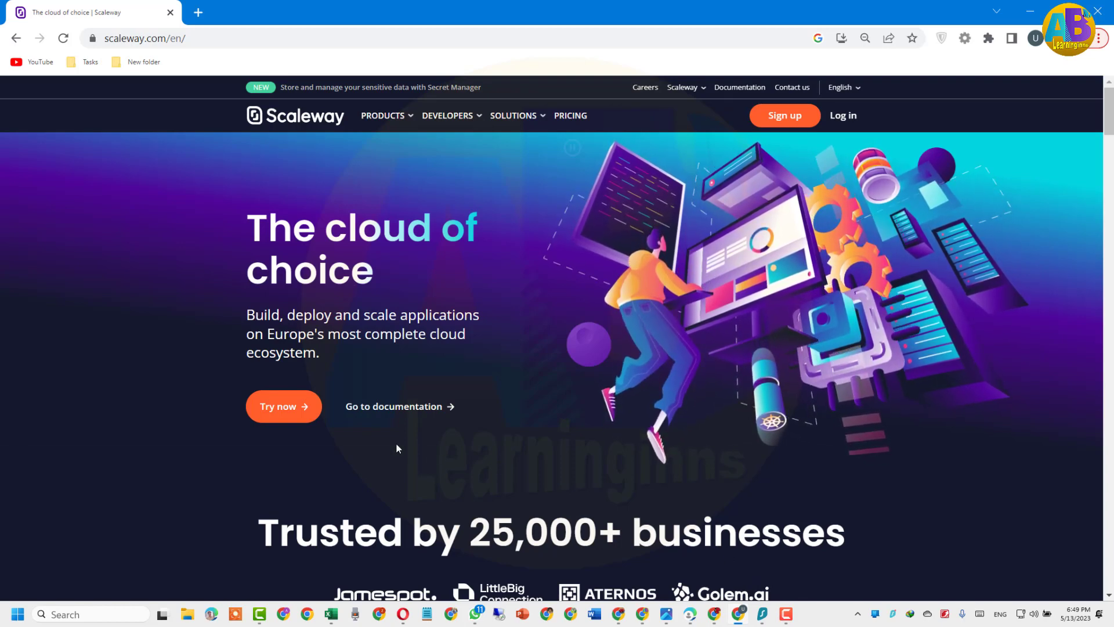
{"action": "left_click", "coordinate": [286, 407]}
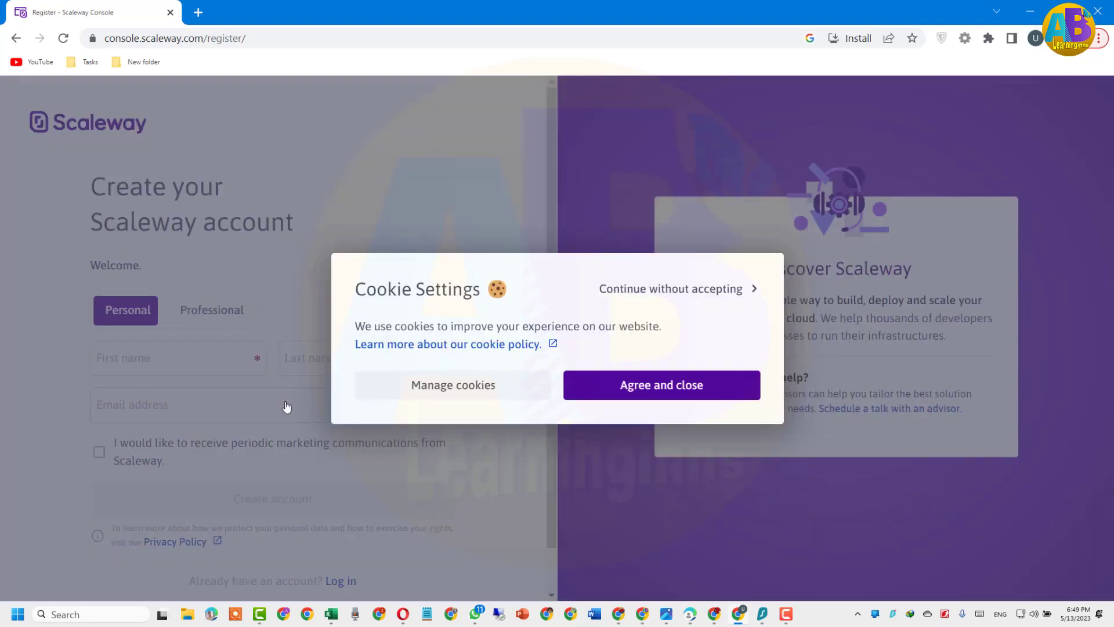
Accept the cookie notice and enter the first and last name on the sign-up form
{"action": "left_click", "coordinate": [622, 386]}
{"action": "left_click", "coordinate": [184, 366]}
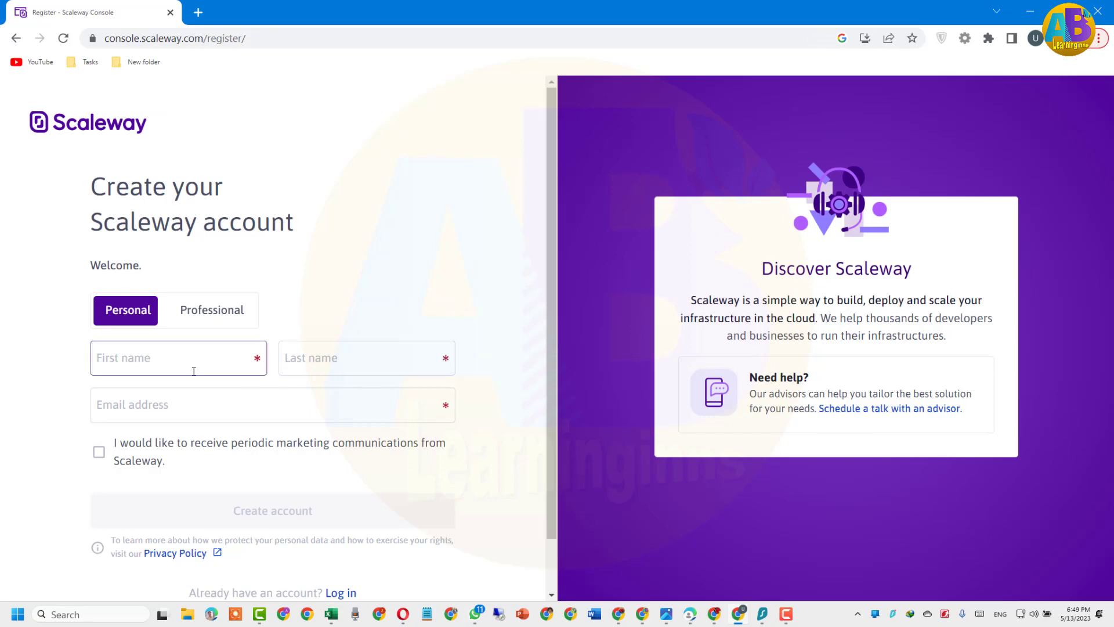
{"action": "left_click", "coordinate": [174, 362]}
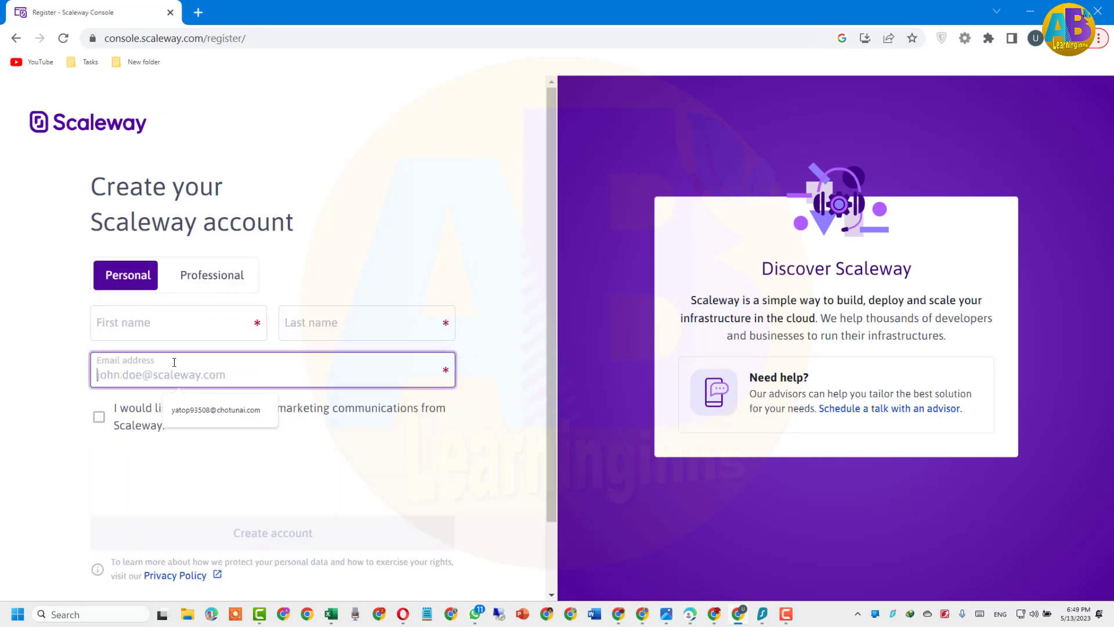
{"action": "left_click", "coordinate": [163, 327]}
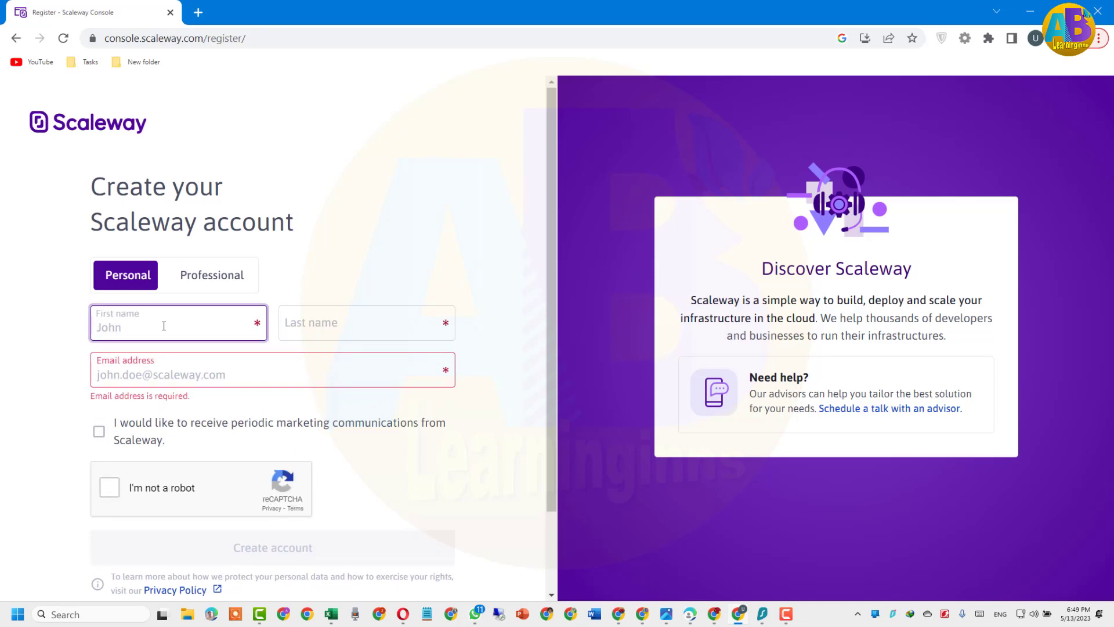
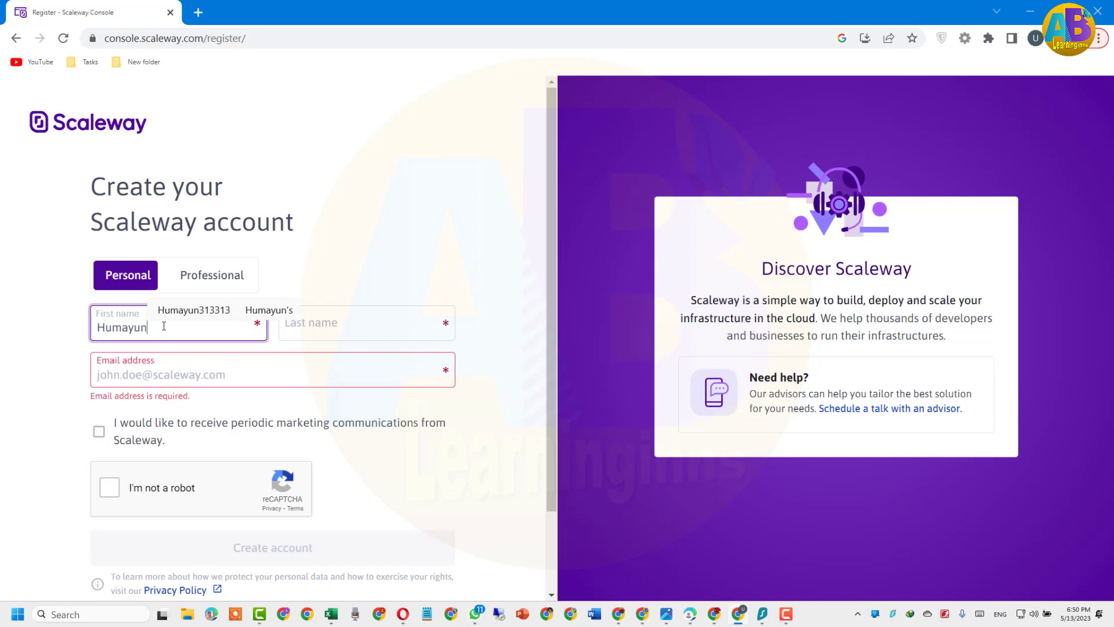
{"action": "key", "text": "Tab"}
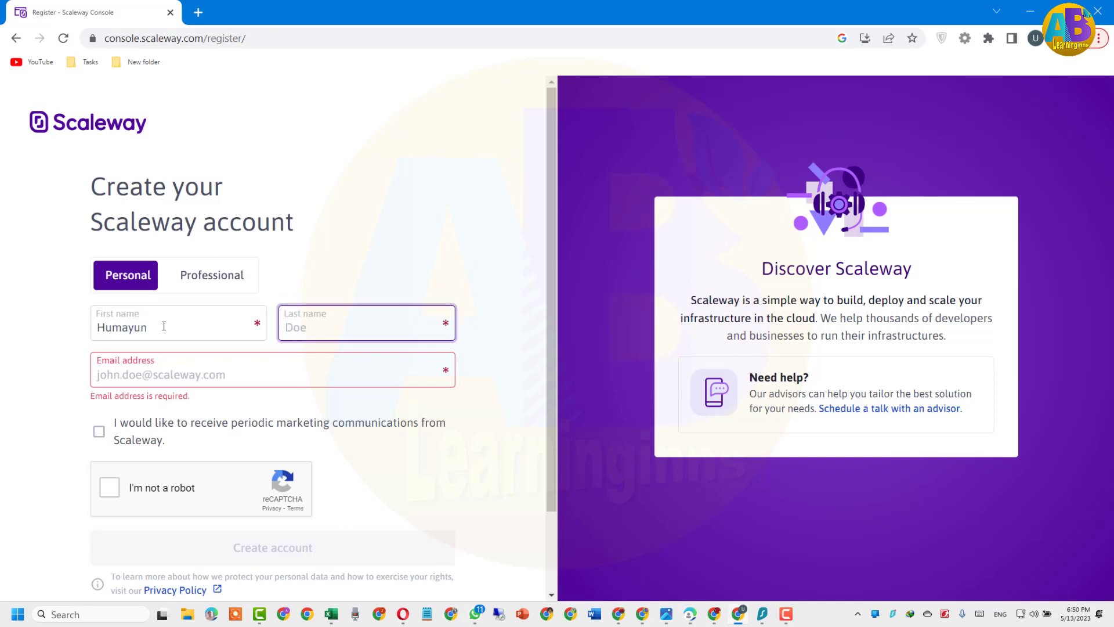
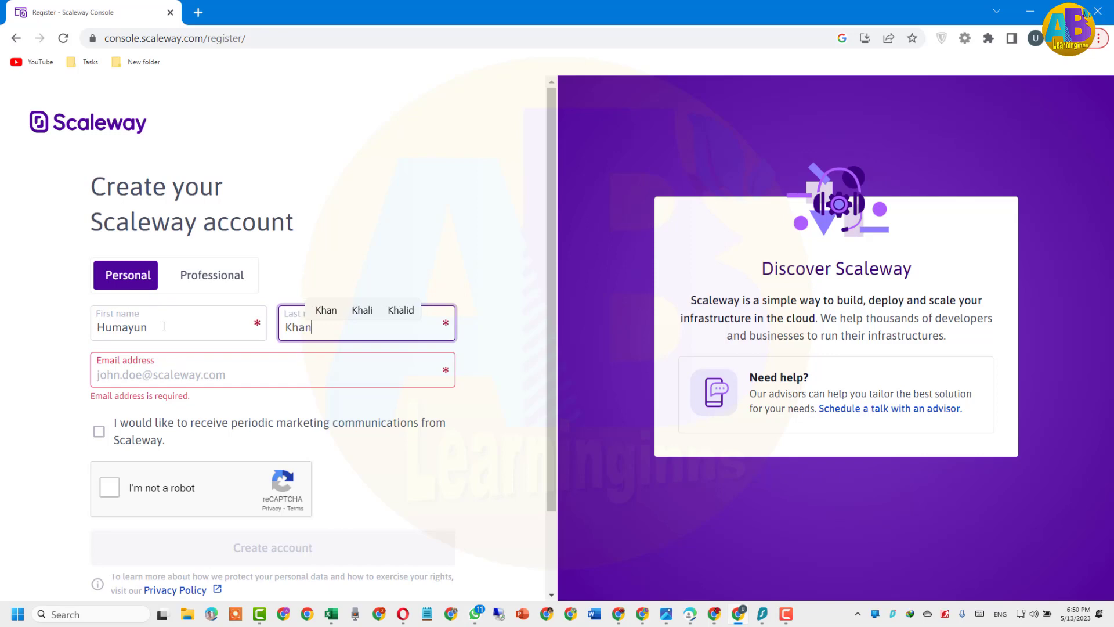
{"action": "key", "text": "Tab"}
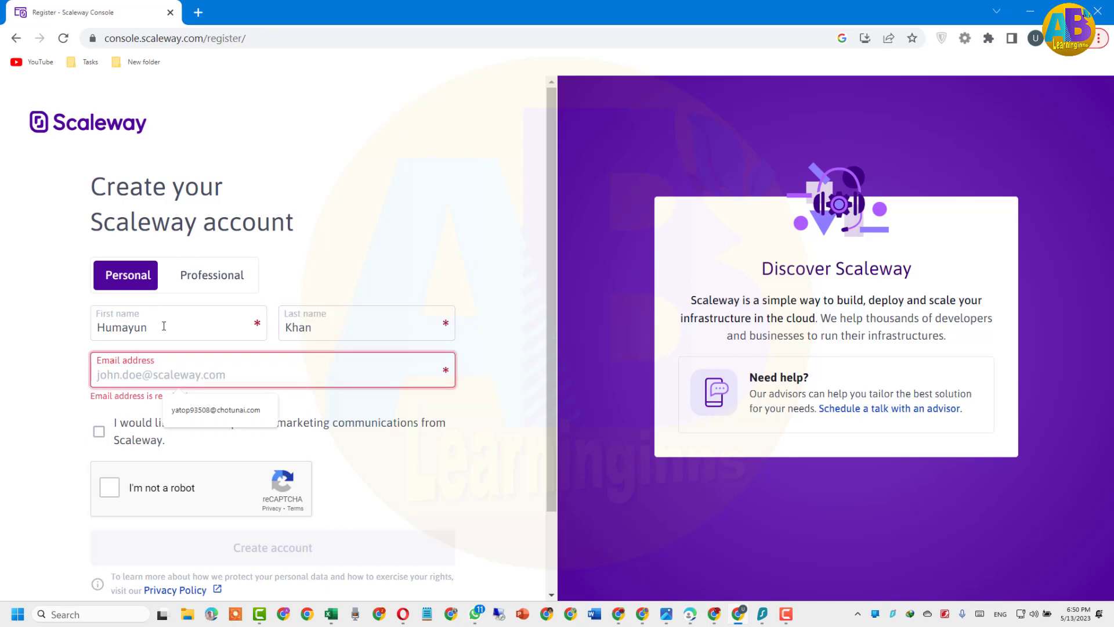
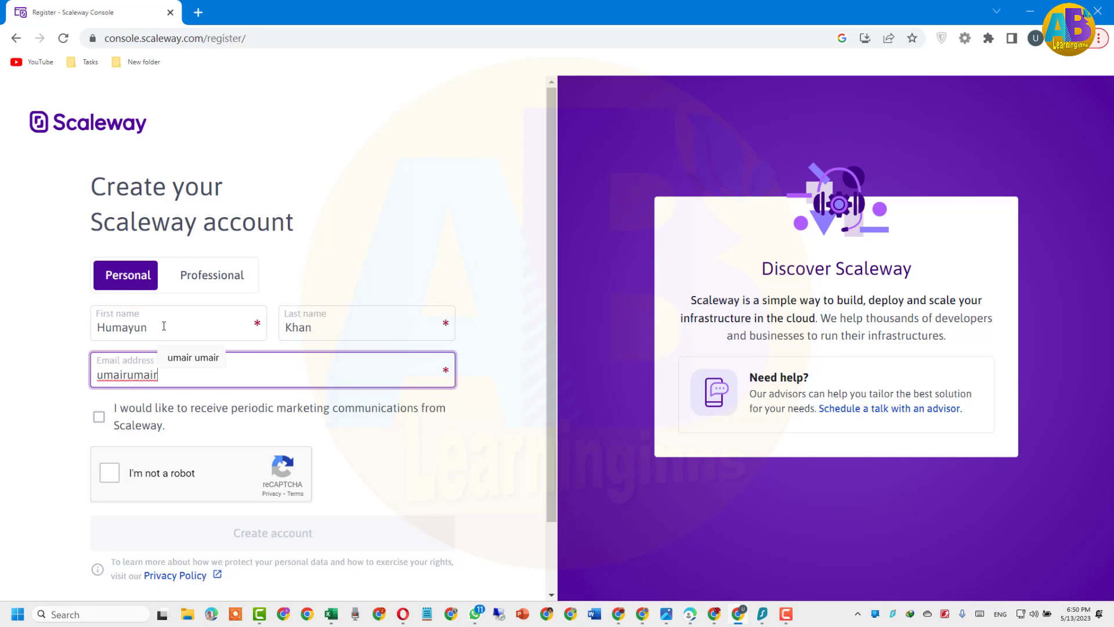
Enter the e-mail address, opt into marketing communications, and start the reCAPTCHA check
{"action": "left_click", "coordinate": [192, 372]}
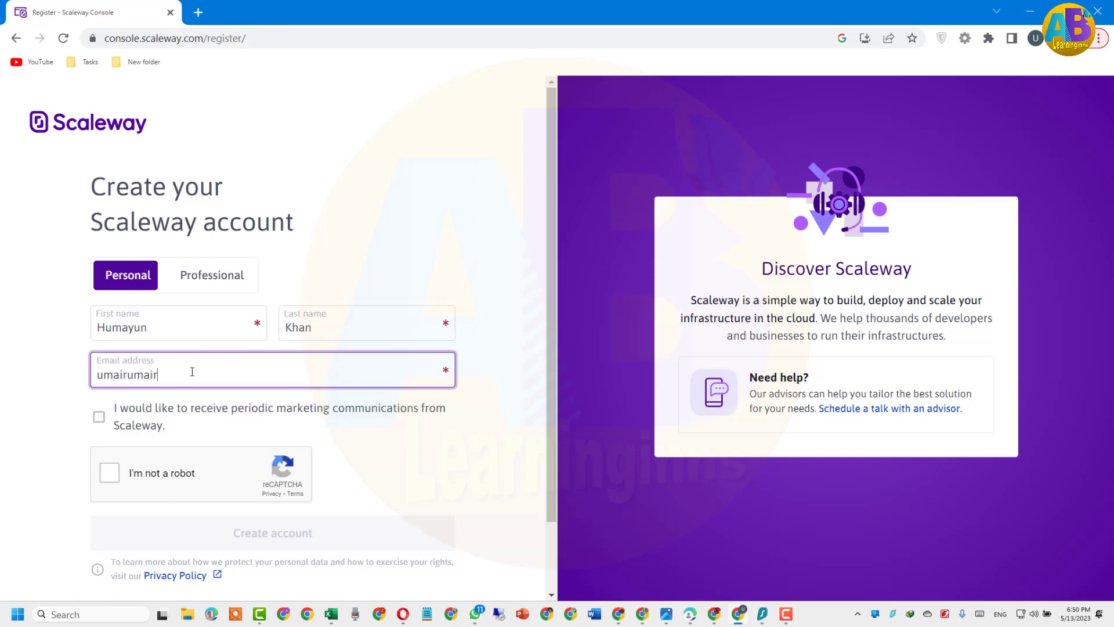
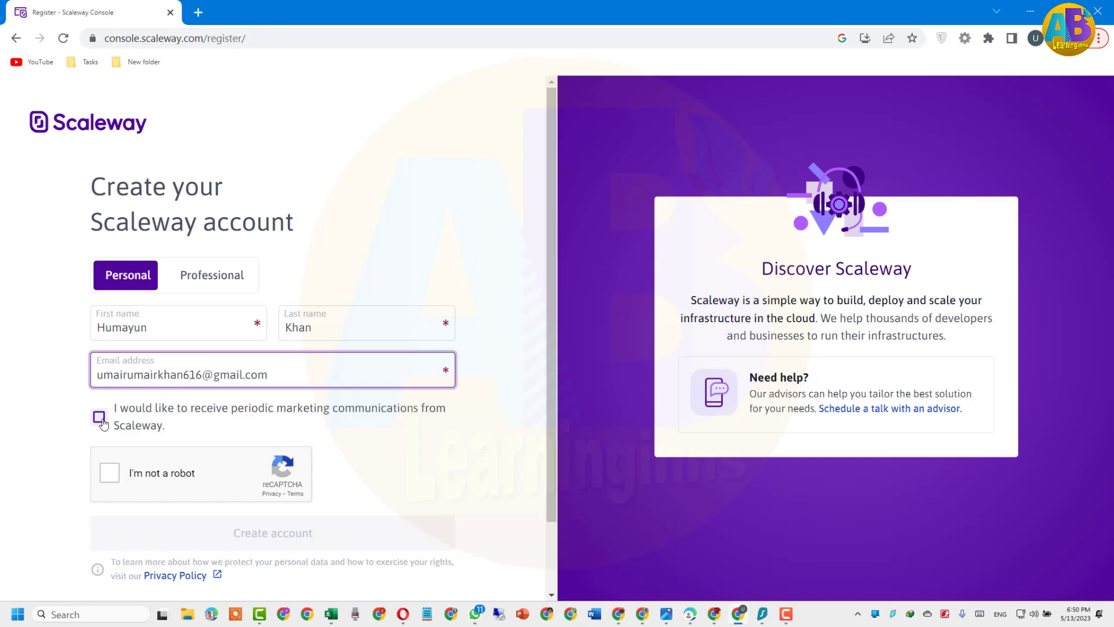
{"action": "left_click", "coordinate": [100, 419]}
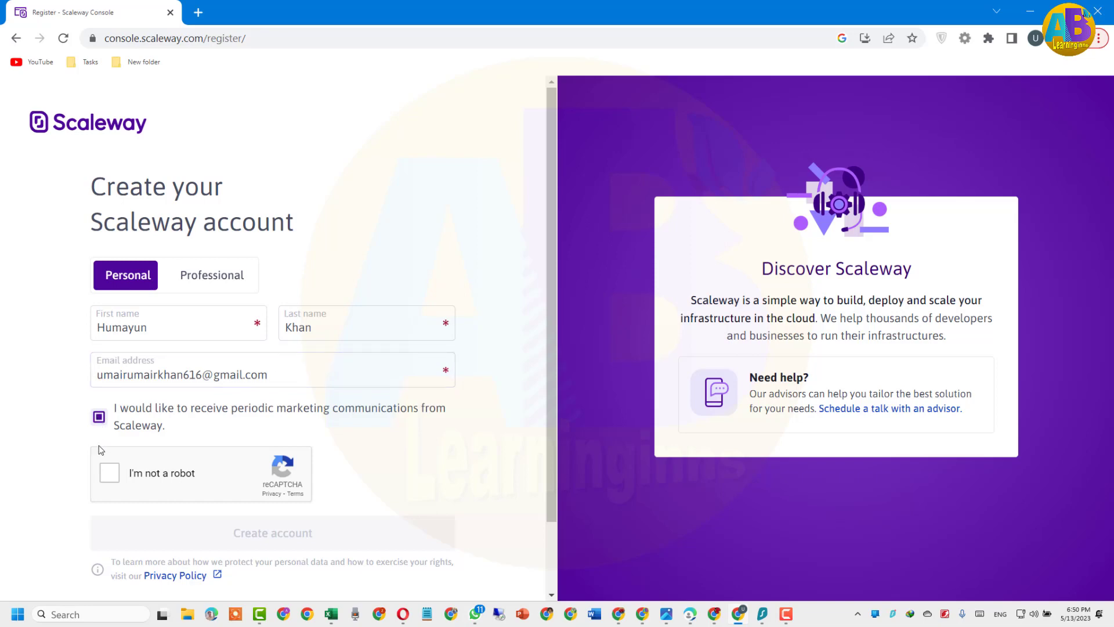
{"action": "left_click", "coordinate": [110, 474]}
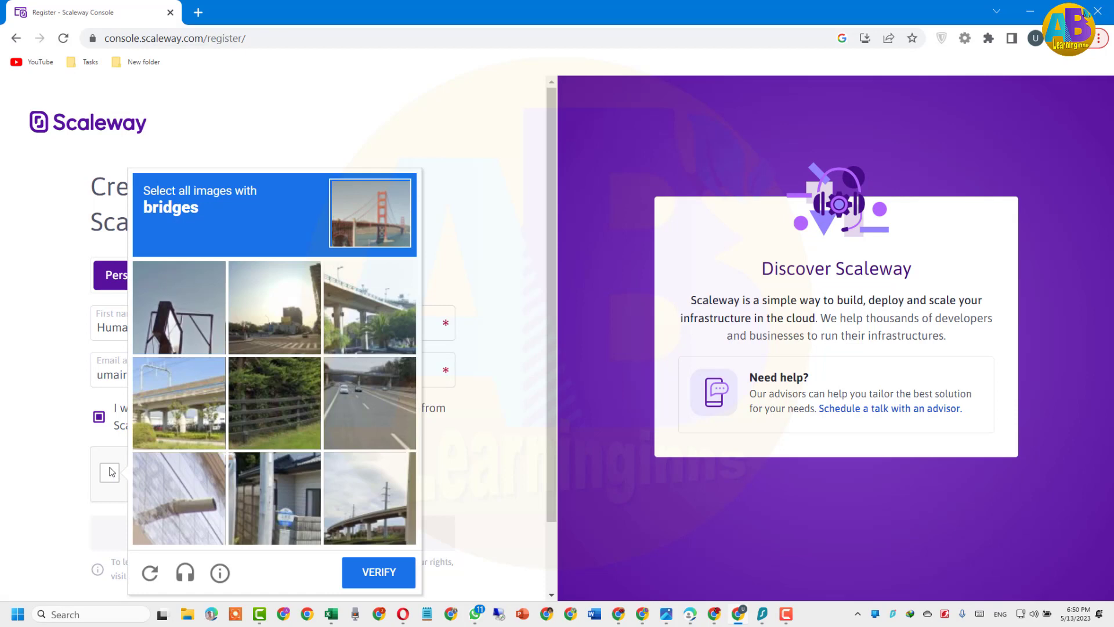
Select the four bridge tiles, verify the challenge, and create the Scaleway account
{"action": "left_click", "coordinate": [357, 317]}
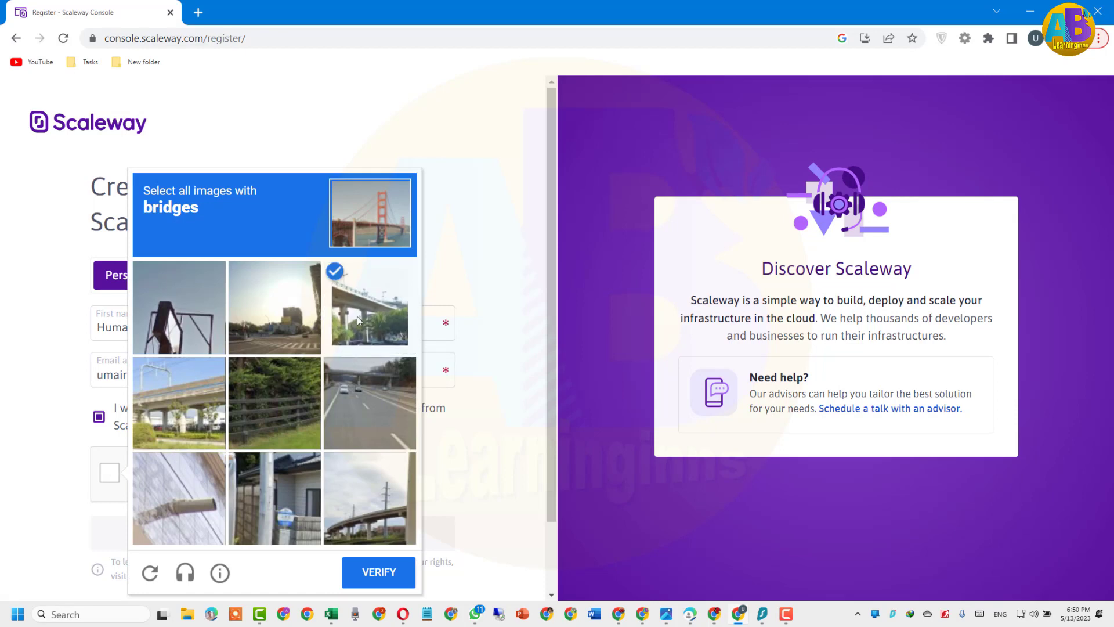
{"action": "left_click", "coordinate": [359, 385]}
{"action": "left_click", "coordinate": [189, 399]}
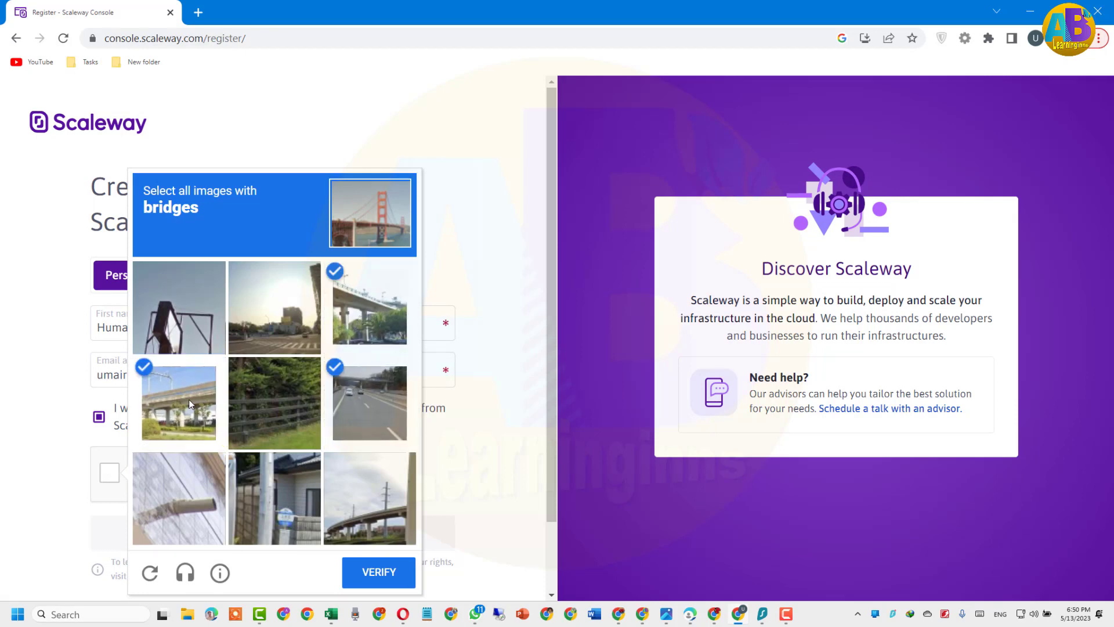
{"action": "left_click", "coordinate": [356, 492]}
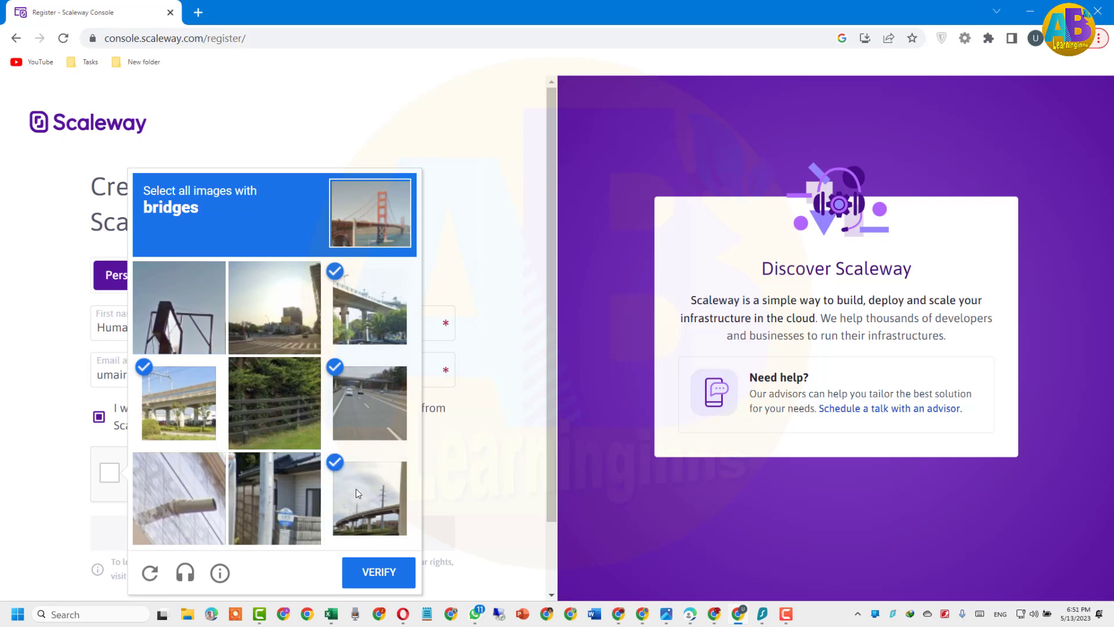
{"action": "left_click", "coordinate": [376, 574]}
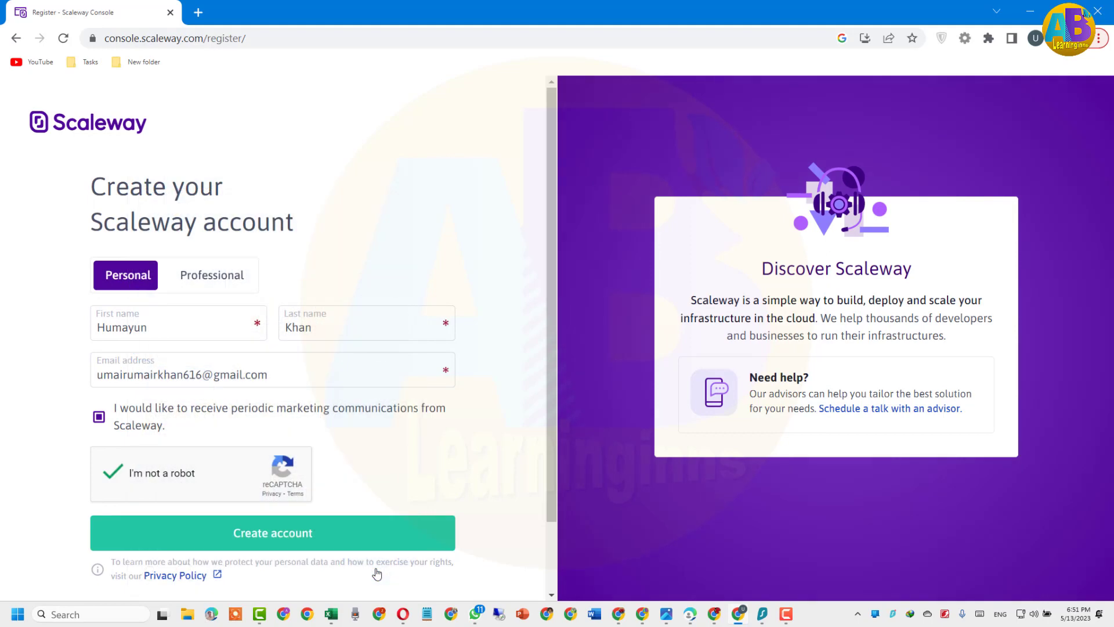
{"action": "left_click", "coordinate": [276, 535]}
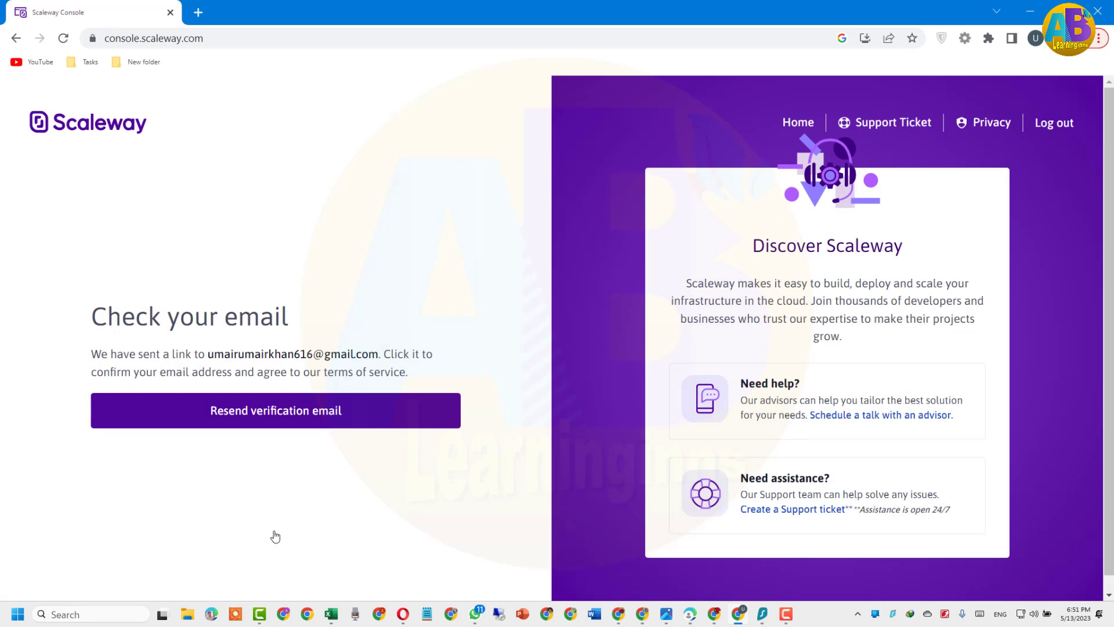
{"action": "left_click", "coordinate": [198, 14]}
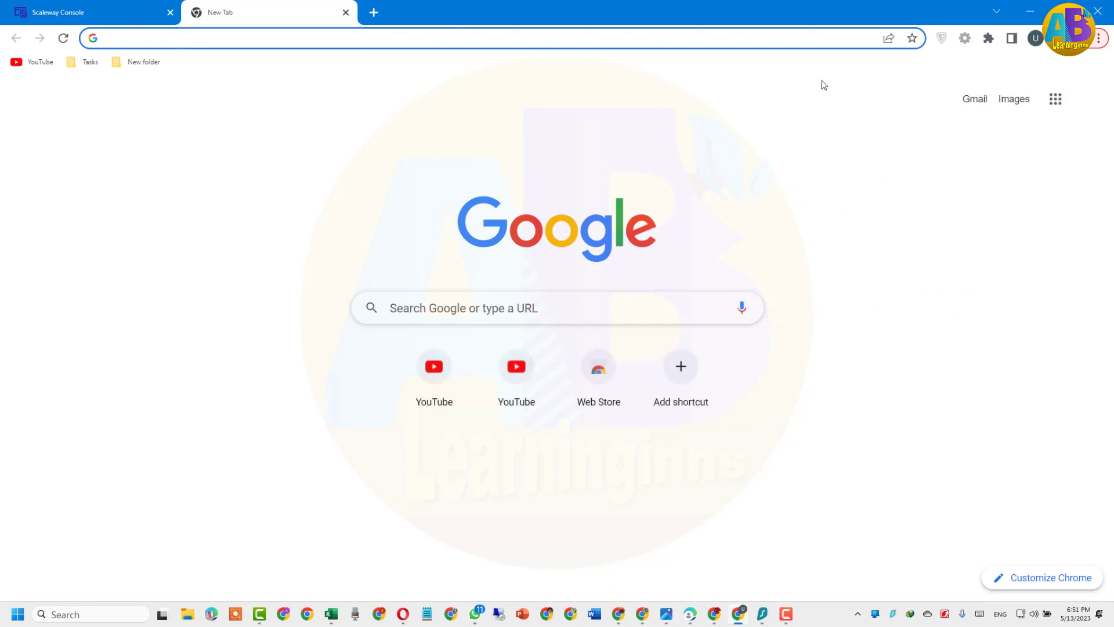
In Gmail, open Scaleway's confirmation e-mail and accept the Terms of Service and Data Protection Agreement
{"action": "left_click", "coordinate": [973, 100]}
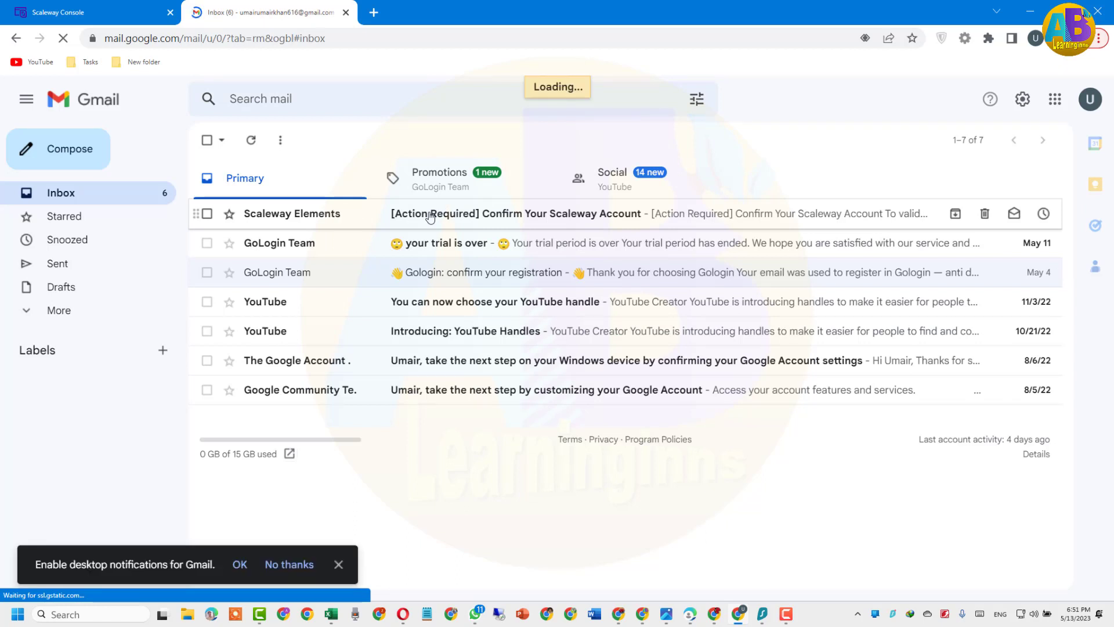
{"action": "left_click", "coordinate": [430, 215]}
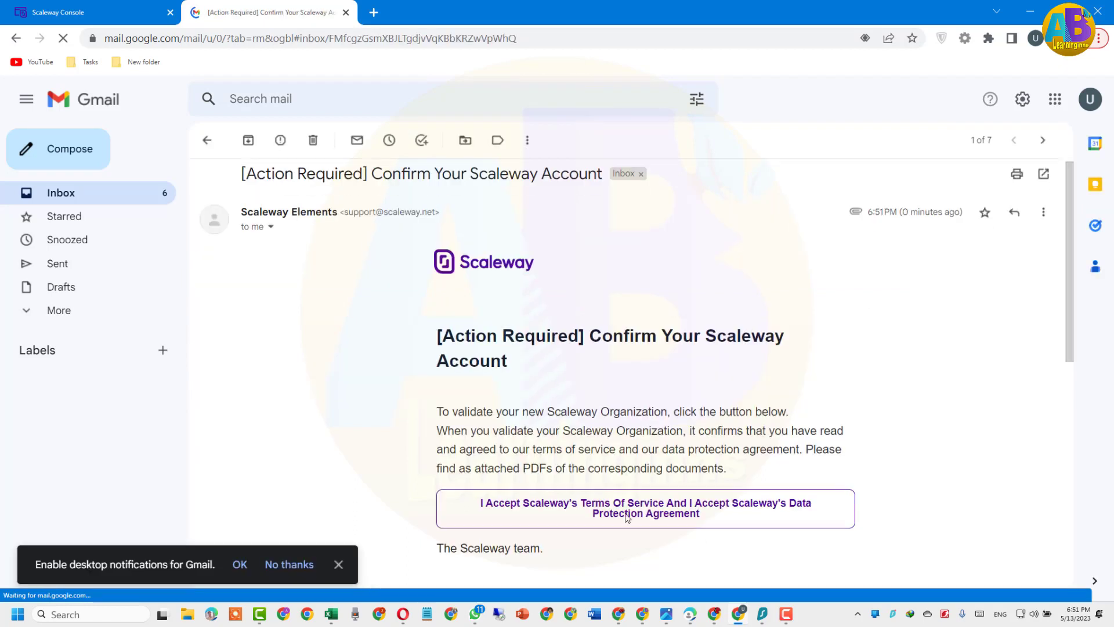
{"action": "scroll", "coordinate": [628, 513], "scroll_direction": "down", "scroll_amount": 8}
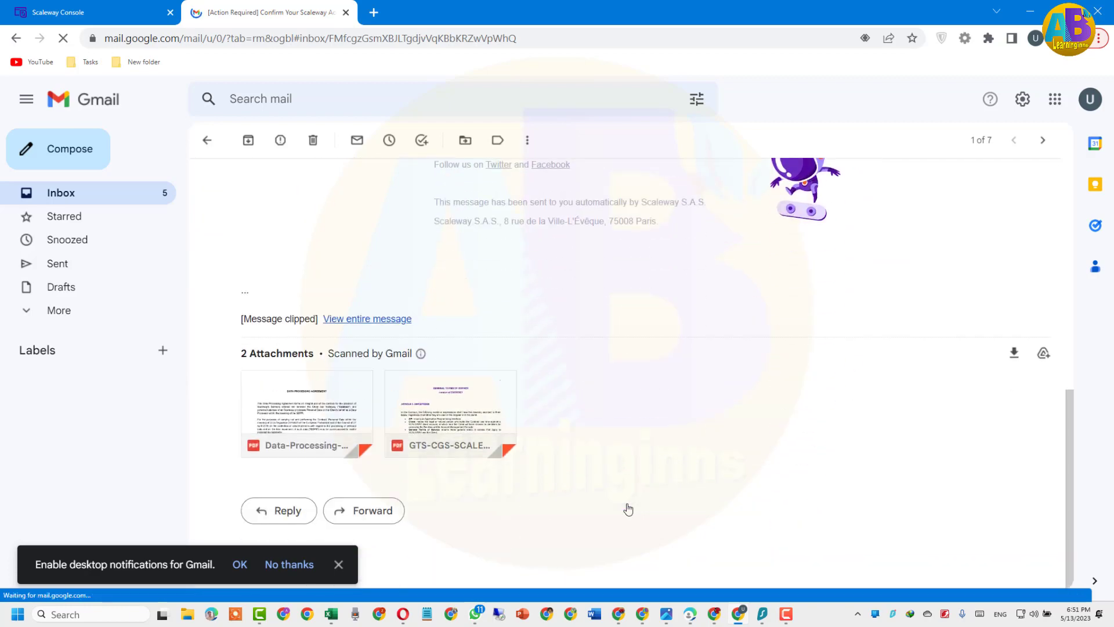
{"action": "scroll", "coordinate": [628, 509], "scroll_direction": "up", "scroll_amount": 10}
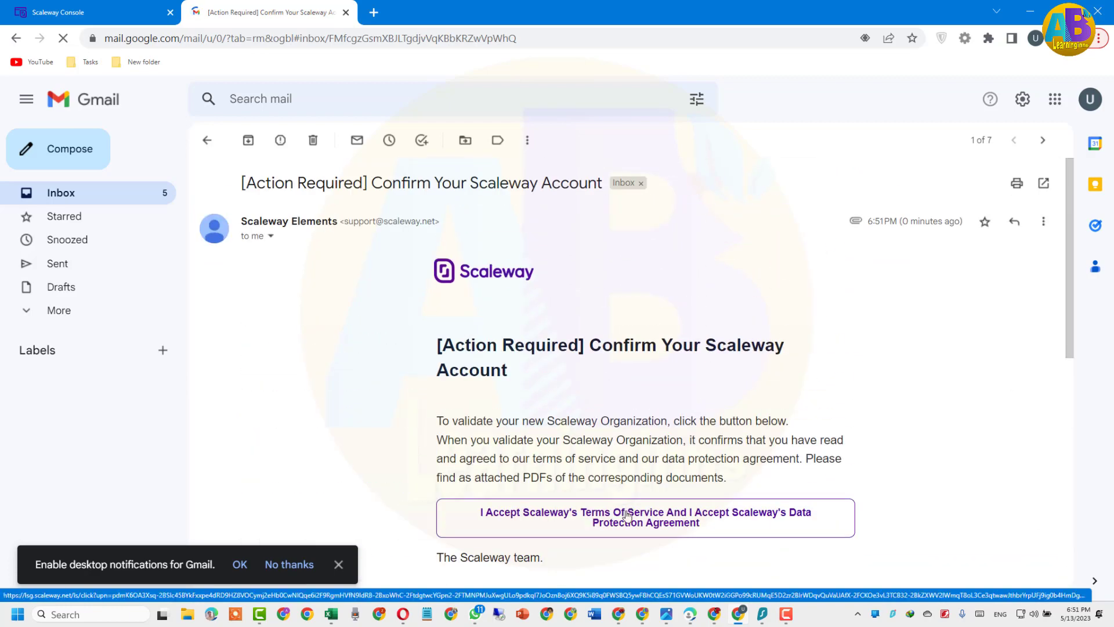
{"action": "left_click", "coordinate": [627, 515]}
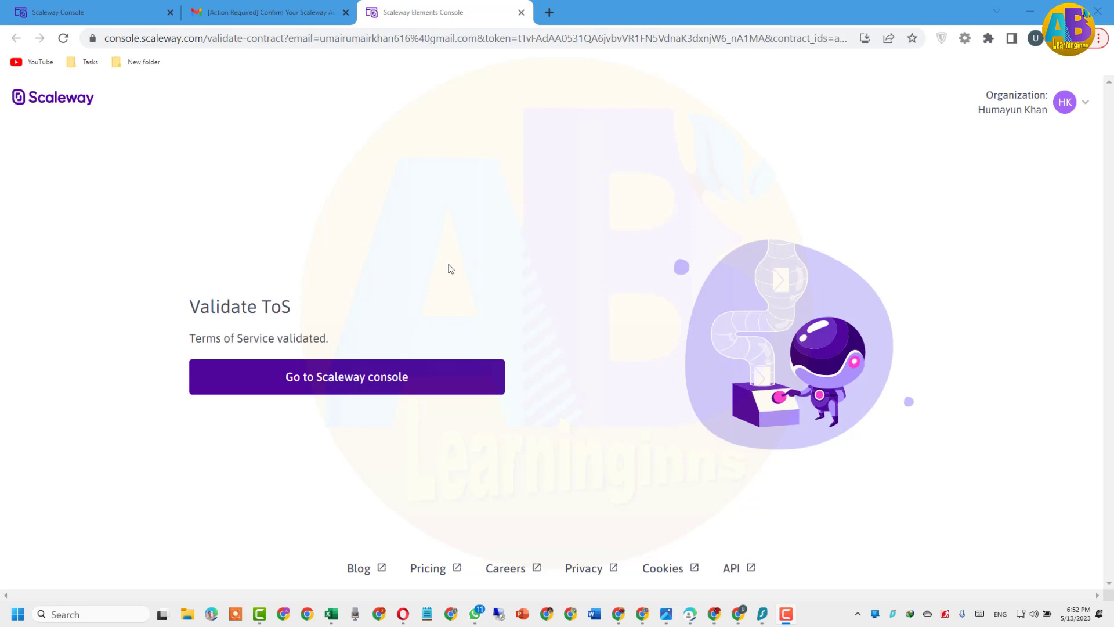
Continue to the Scaleway console and enter the card number and cardholder name
{"action": "left_click", "coordinate": [354, 379]}
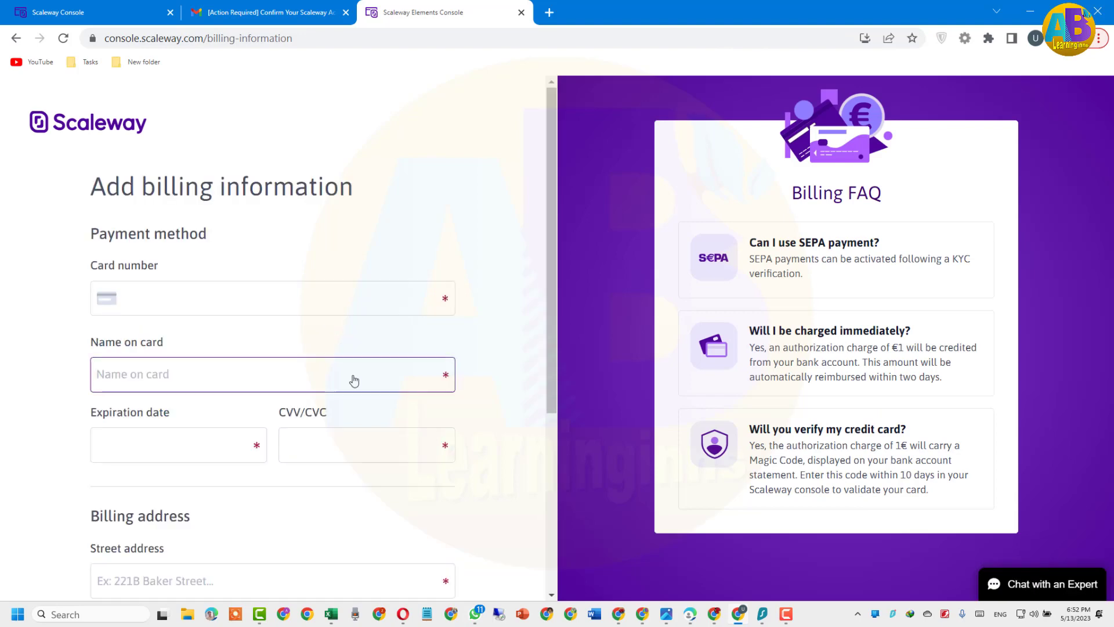
{"action": "left_click", "coordinate": [196, 305]}
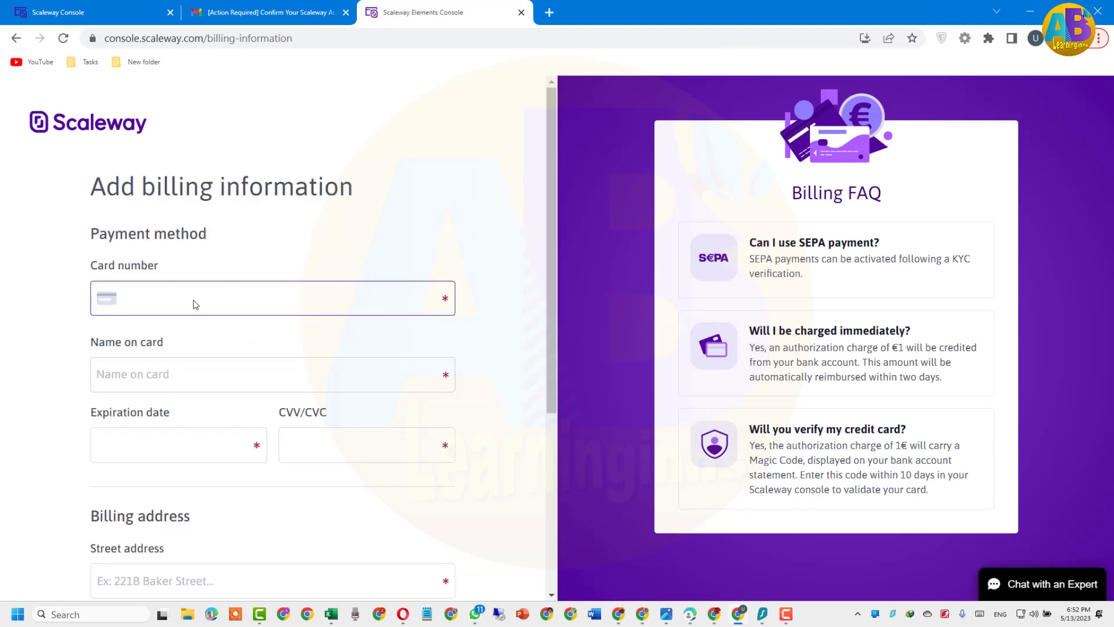
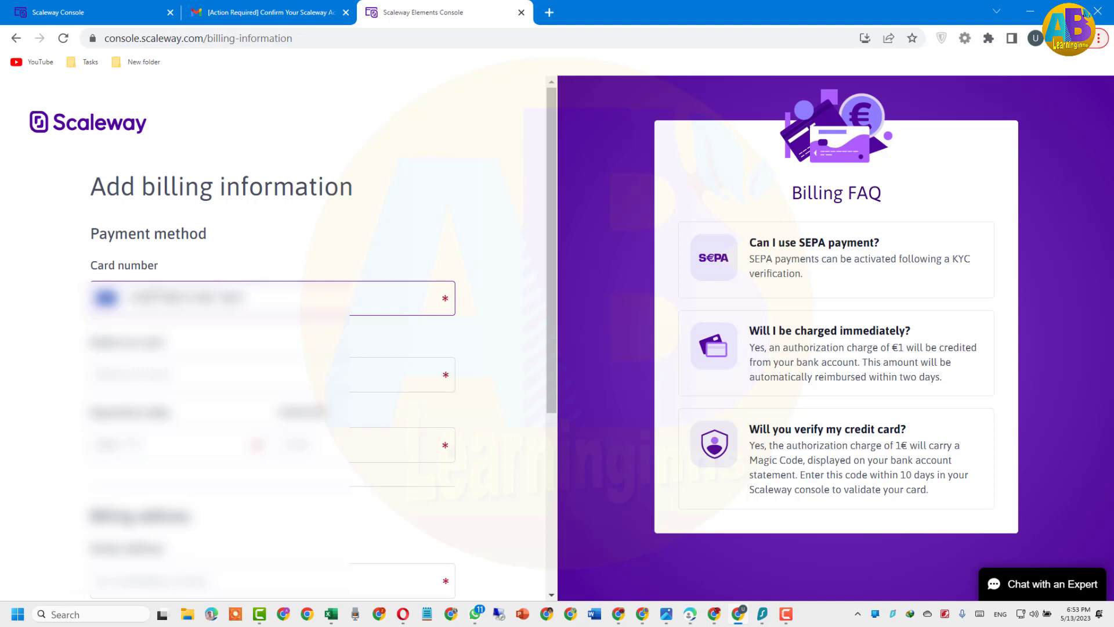
{"action": "left_click", "coordinate": [221, 374]}
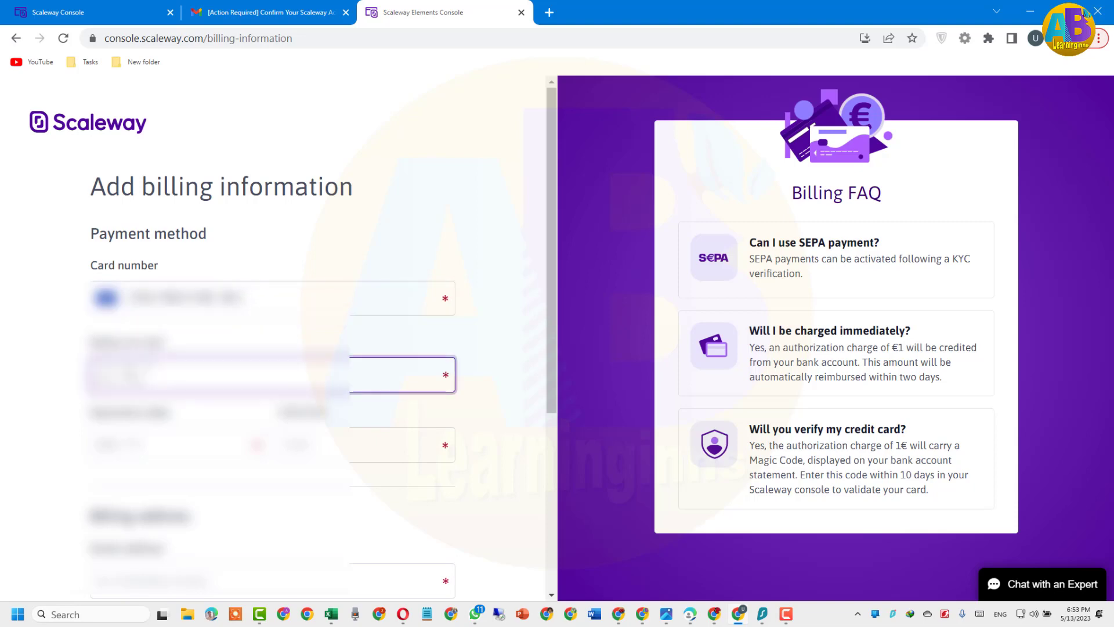
{"action": "type", "text": "John Smith"}
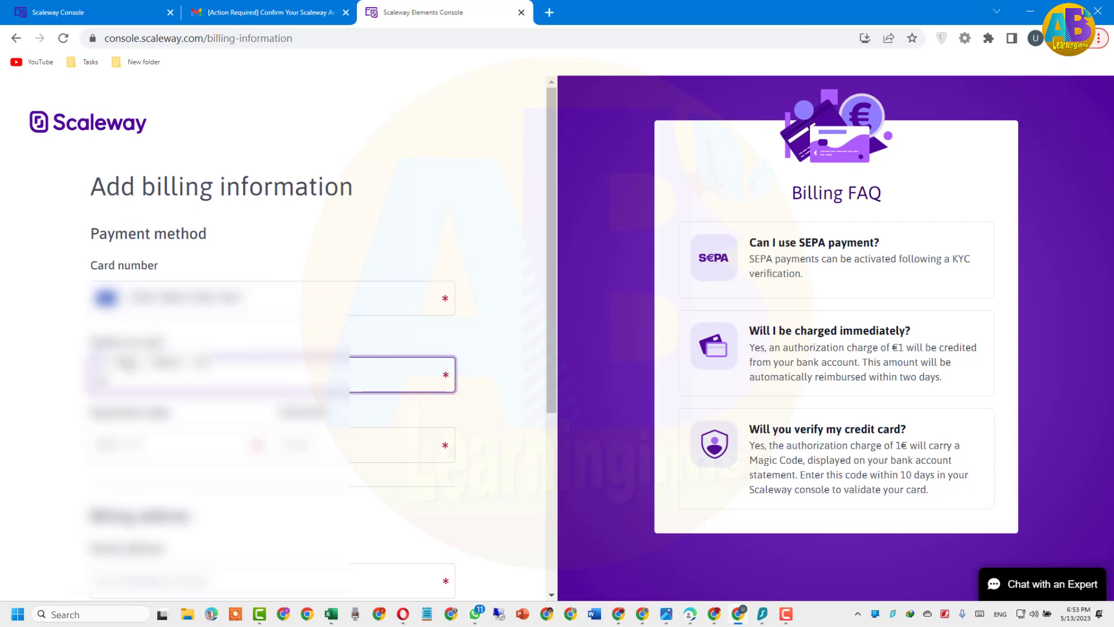
{"action": "type", "text": "Smith"}
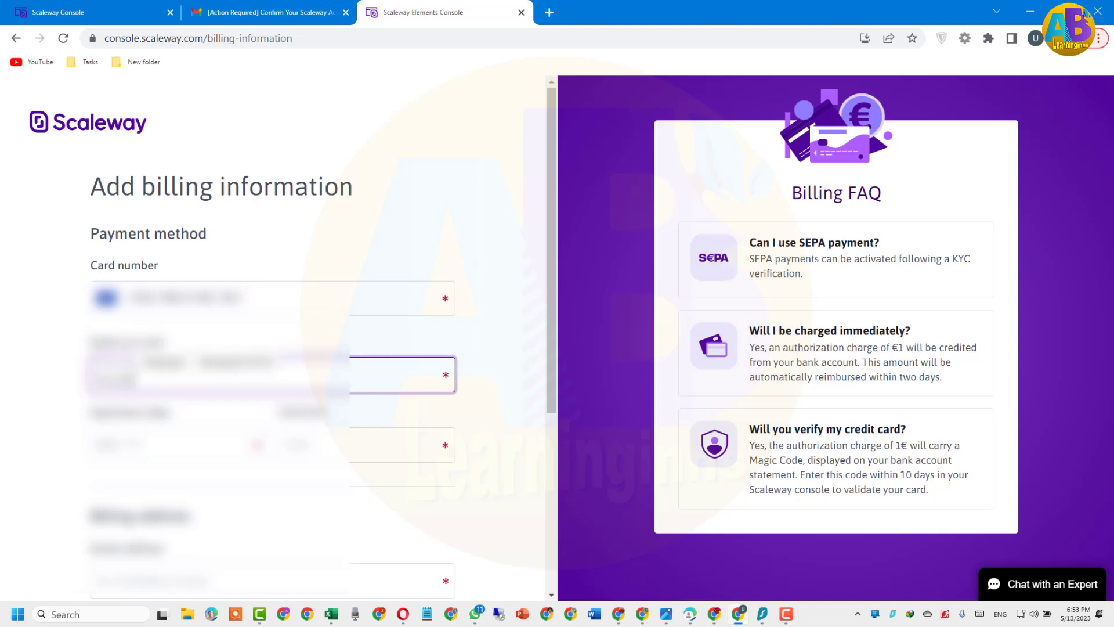
{"action": "key", "text": "ctrl+a"}
{"action": "key", "text": "BackSpace"}
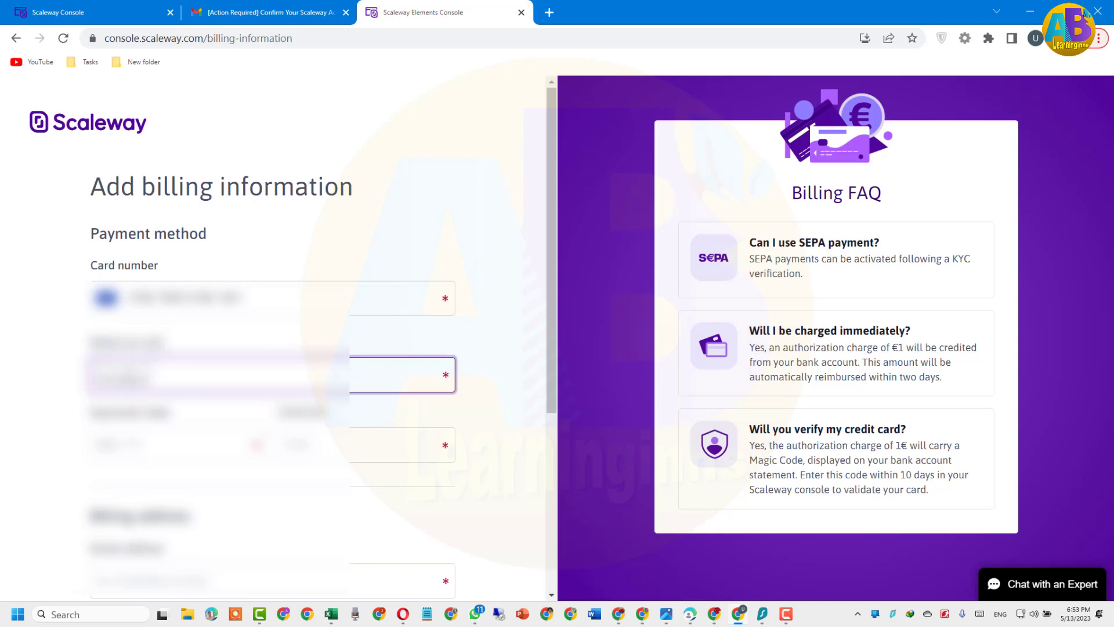
{"action": "type", "text": "John Smith Doe"}
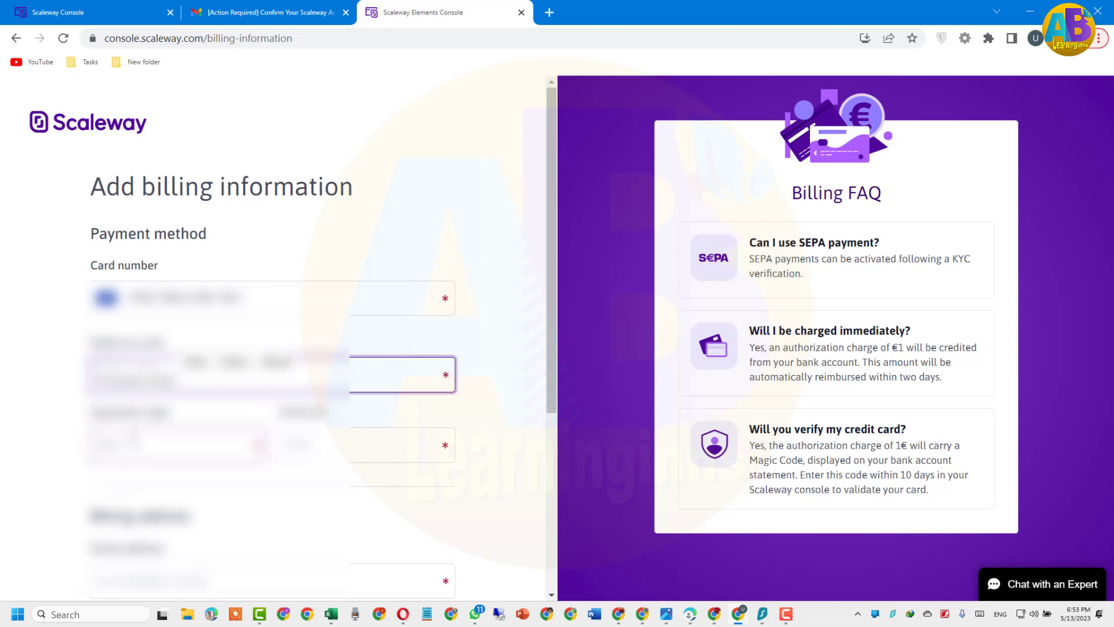
Fill in the card's expiration date and begin the CVC code
{"action": "left_click", "coordinate": [129, 432]}
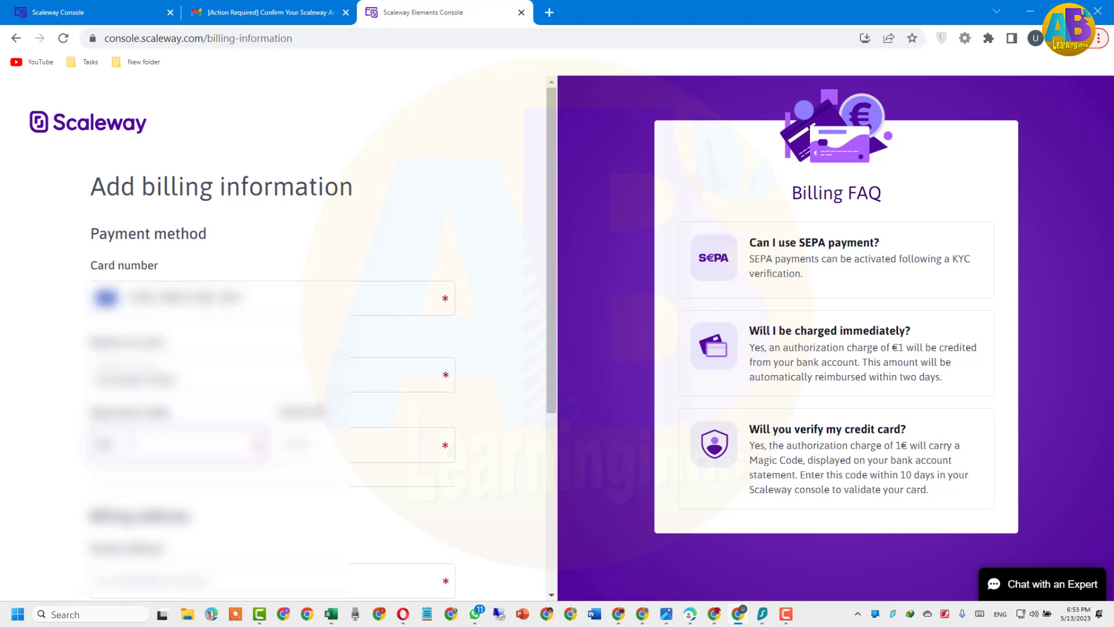
{"action": "type", "text": "25"}
{"action": "key", "text": "Tab"}
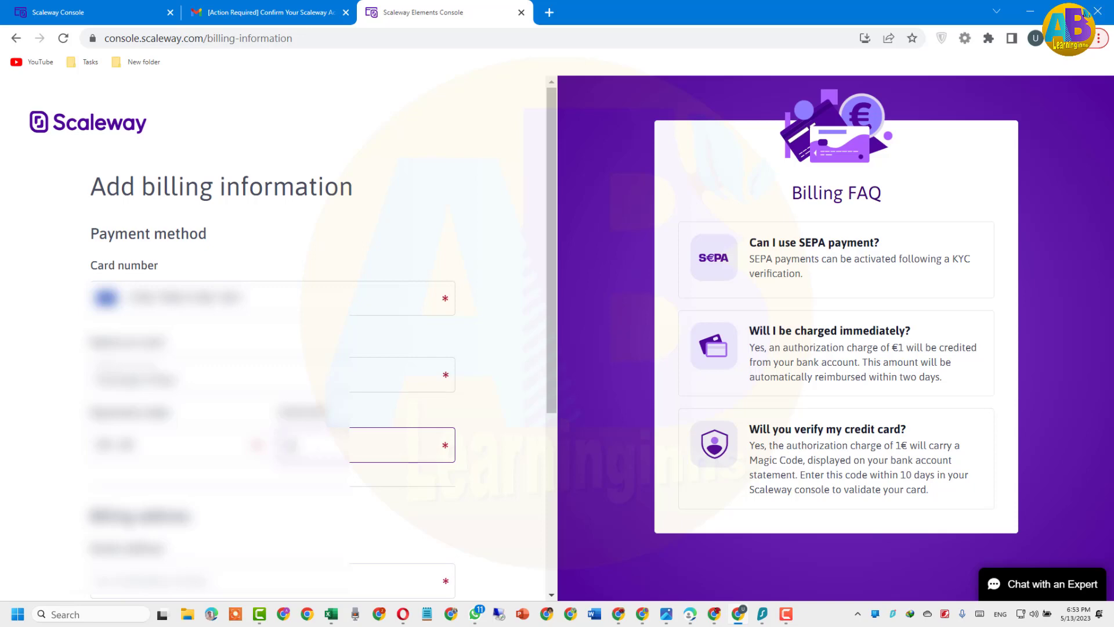
{"action": "type", "text": "2"}
Enter the billing street address and postal code
{"action": "scroll", "coordinate": [276, 486], "scroll_direction": "down", "scroll_amount": 2}
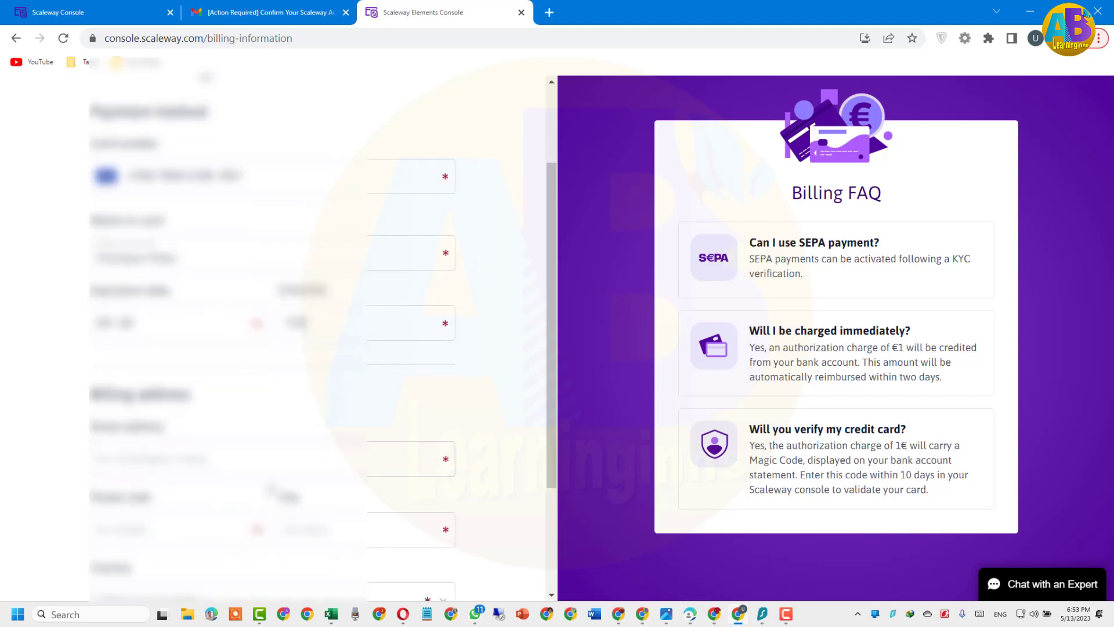
{"action": "left_click", "coordinate": [230, 456]}
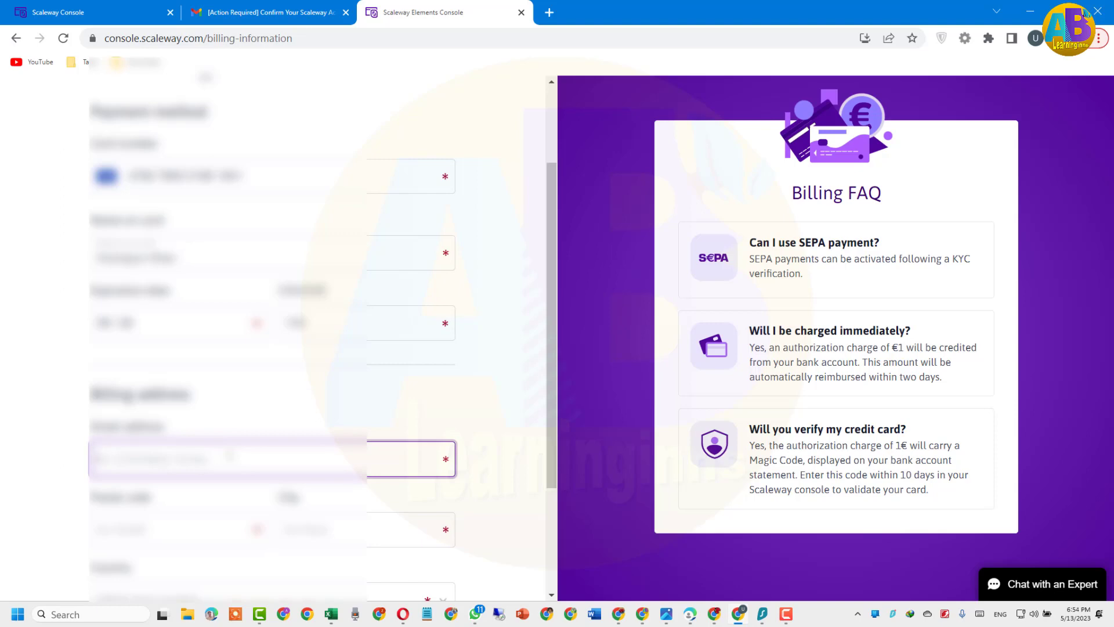
{"action": "type", "text": "1234"}
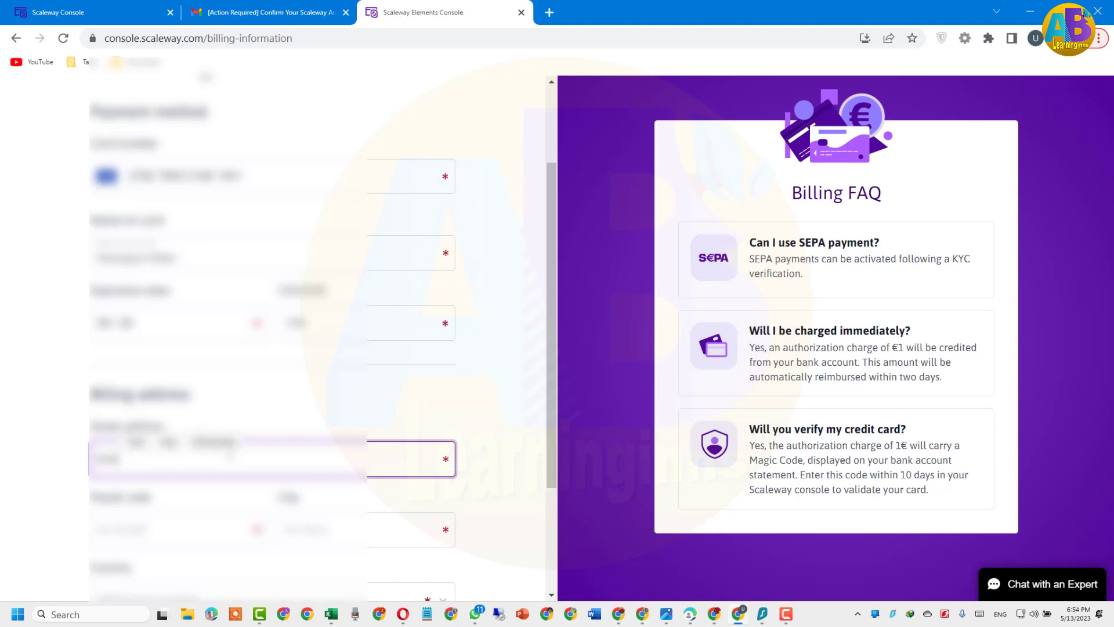
{"action": "type", "text": " Main St"}
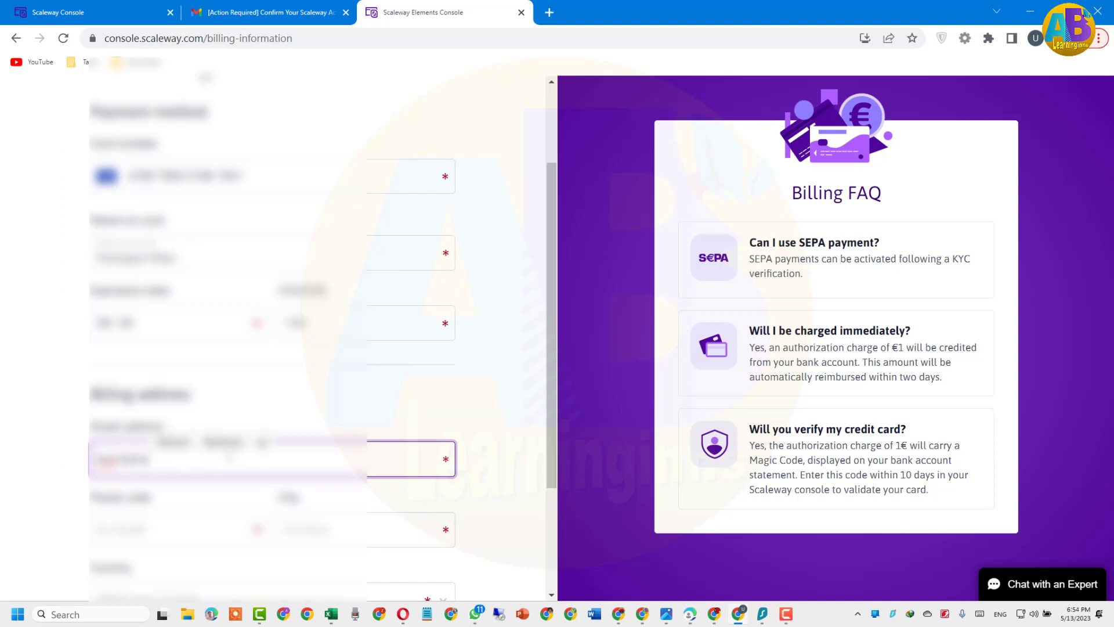
{"action": "type", "text": "reet"}
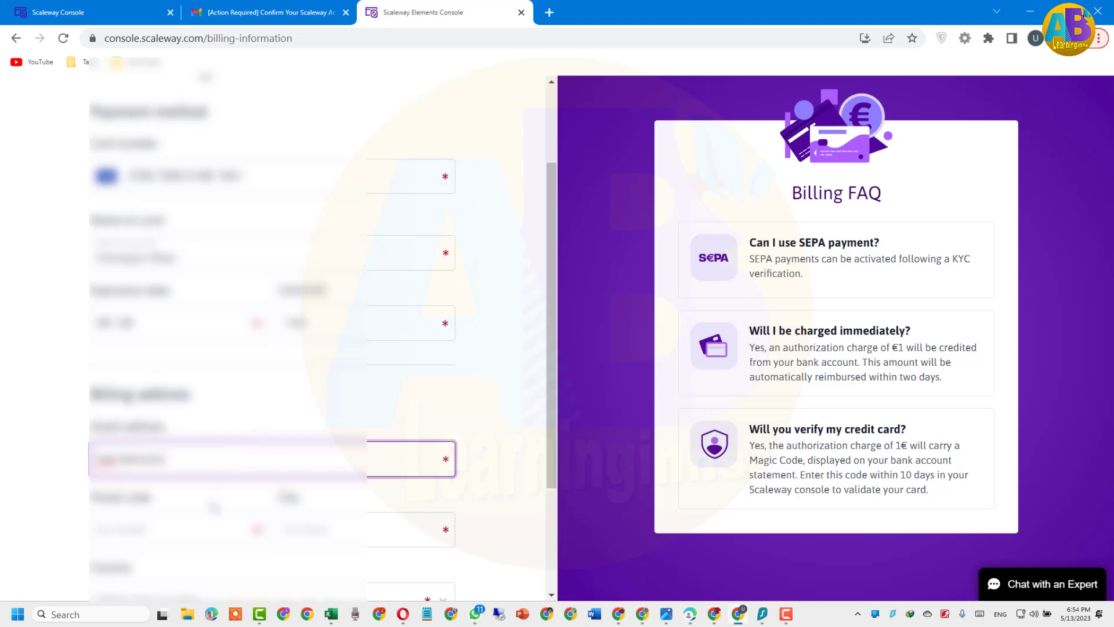
{"action": "left_click", "coordinate": [198, 528]}
{"action": "type", "text": "10001"}
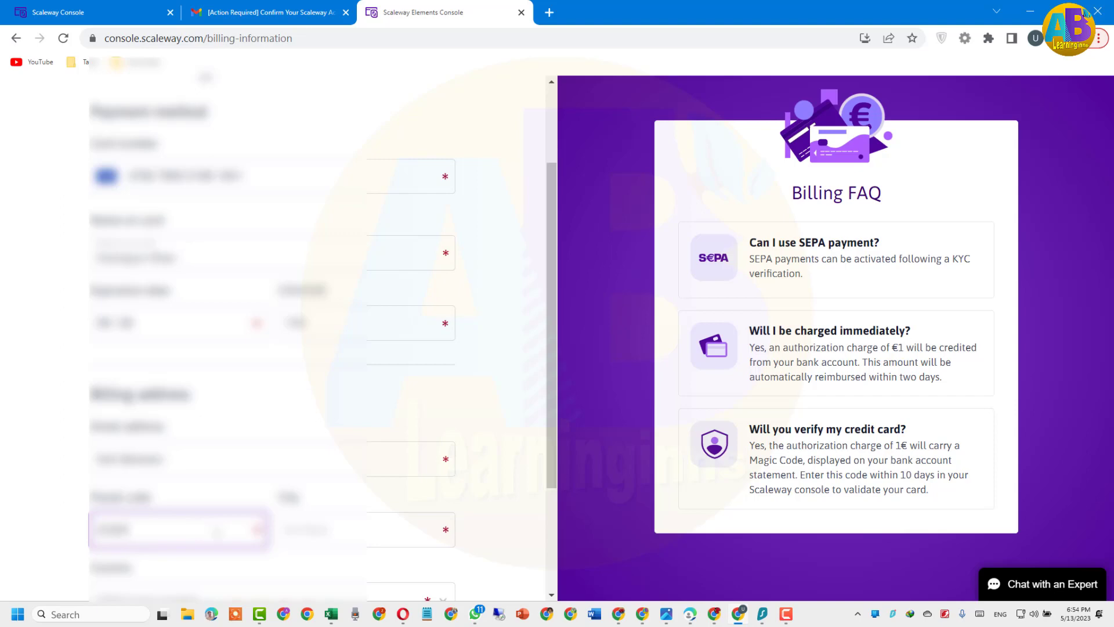
Set the billing country by searching 'ind' and picking the single match
{"action": "left_click", "coordinate": [335, 542]}
{"action": "scroll", "coordinate": [258, 406], "scroll_direction": "down", "scroll_amount": 2}
{"action": "left_click", "coordinate": [208, 474]}
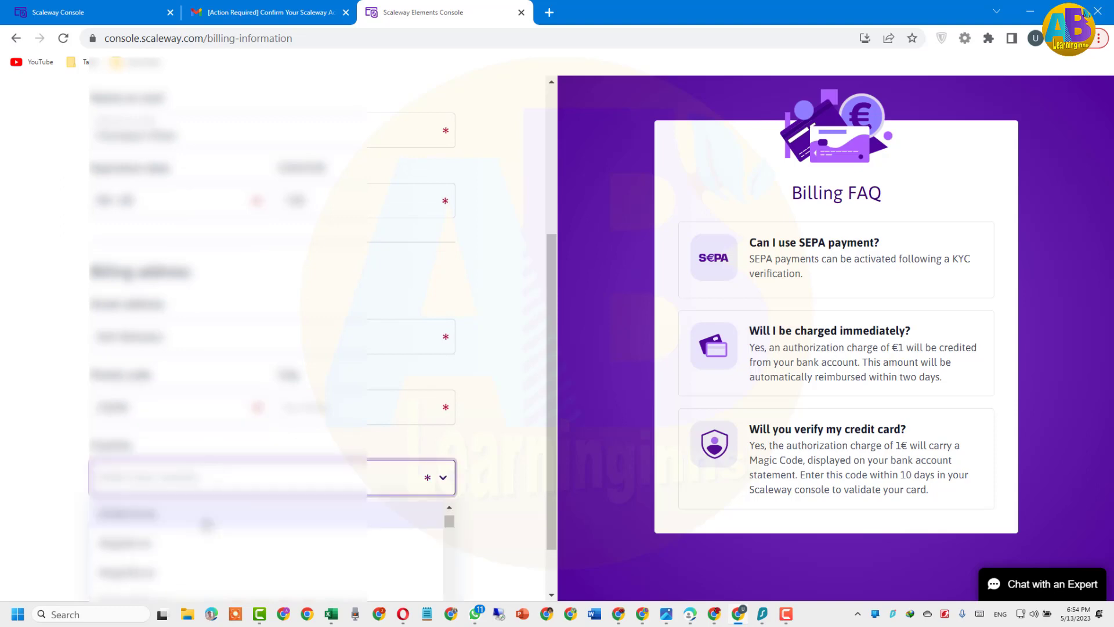
{"action": "left_click", "coordinate": [193, 479]}
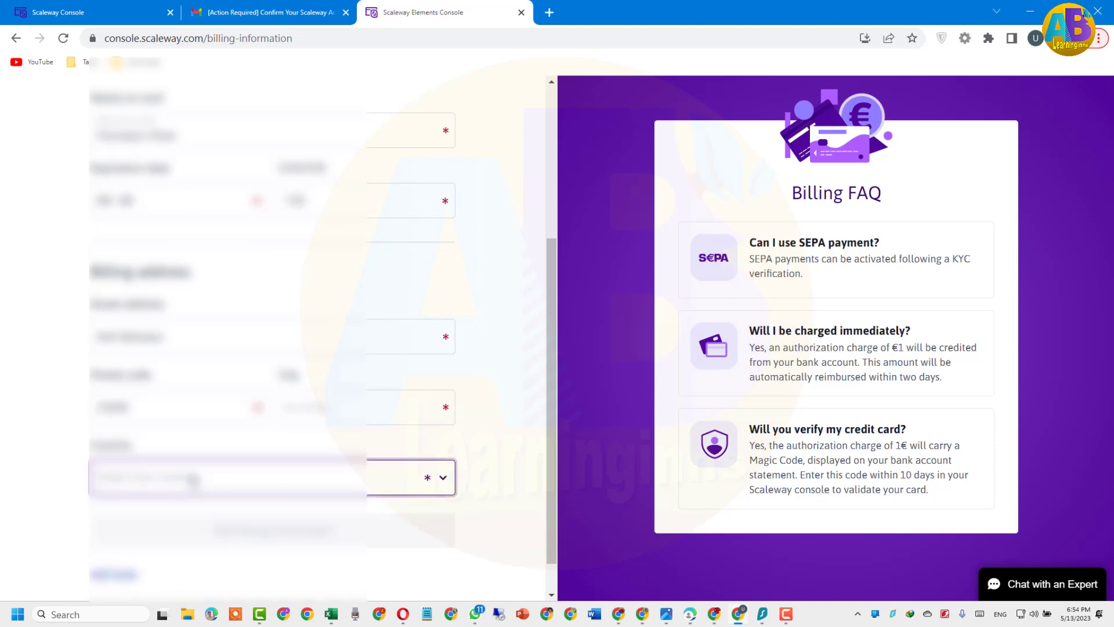
{"action": "left_click", "coordinate": [193, 479]}
{"action": "type", "text": "ind"}
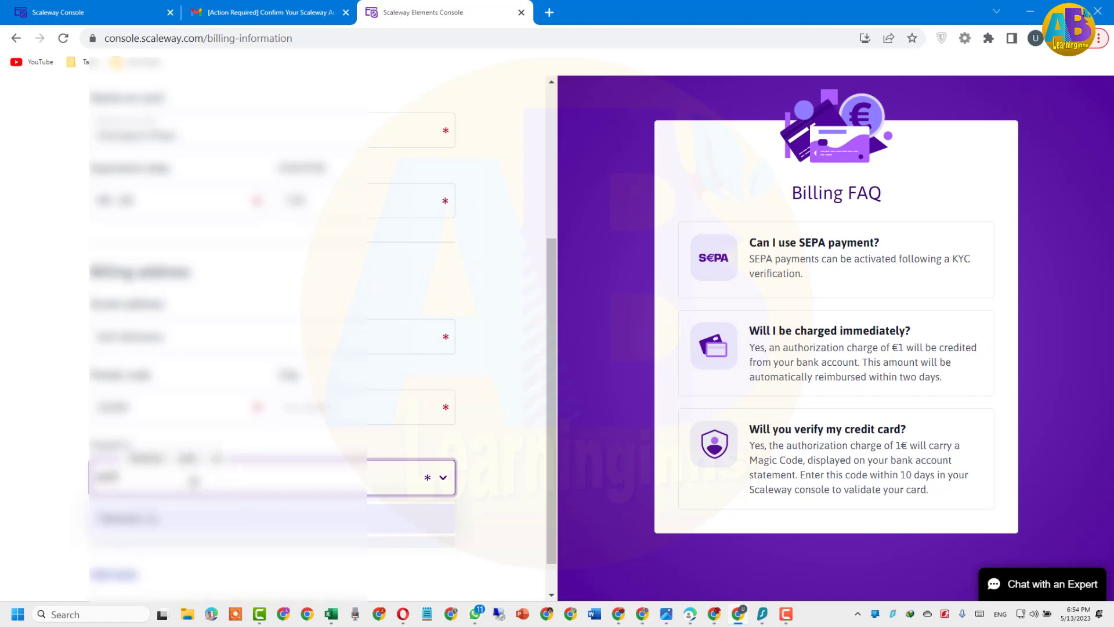
{"action": "left_click", "coordinate": [130, 519]}
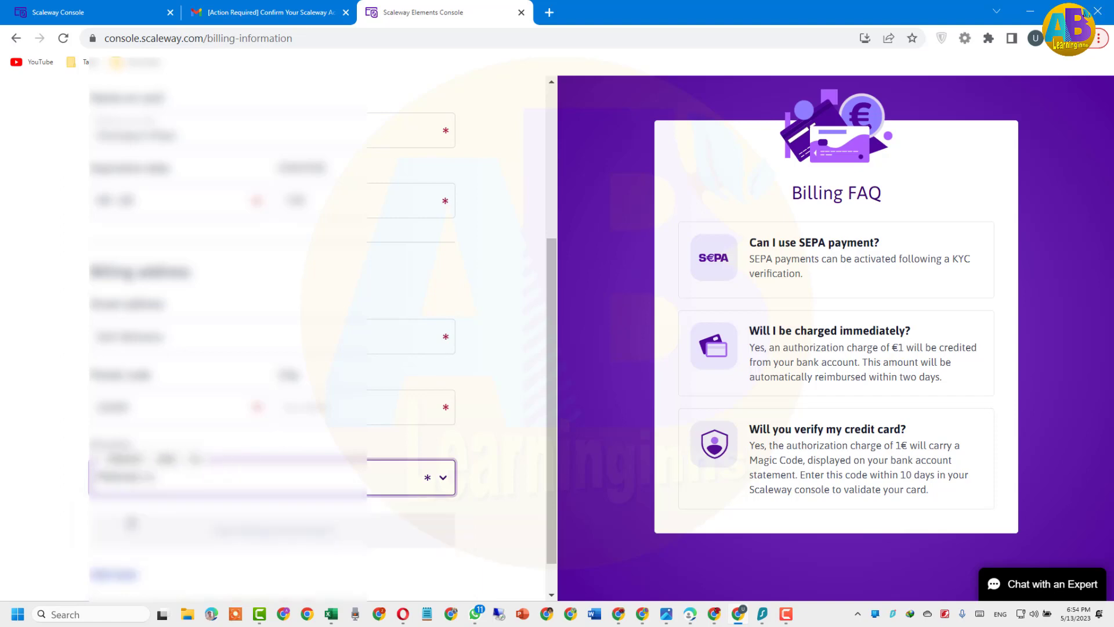
Enter the city, choose the region, and submit the billing information
{"action": "left_click", "coordinate": [180, 406]}
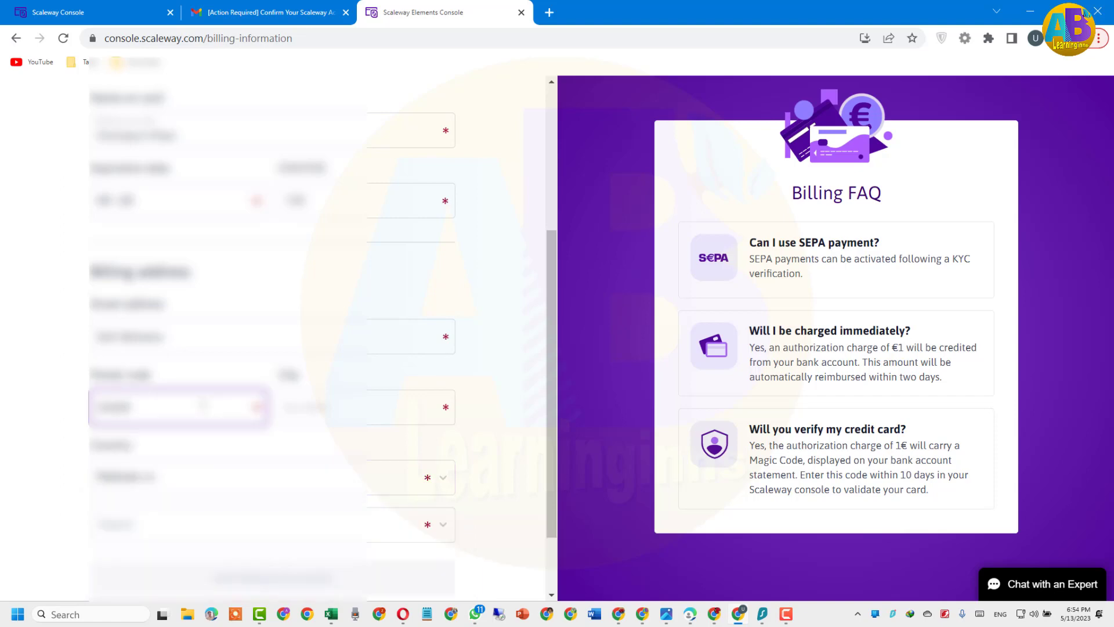
{"action": "left_click", "coordinate": [287, 405]}
{"action": "left_click", "coordinate": [288, 406]}
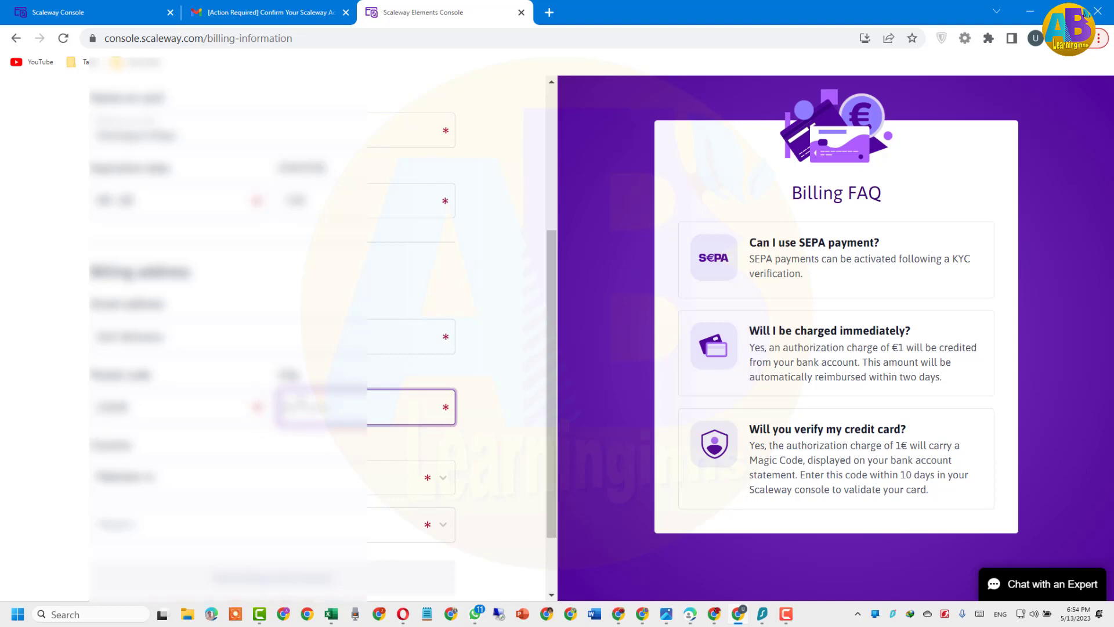
{"action": "type", "text": "war"}
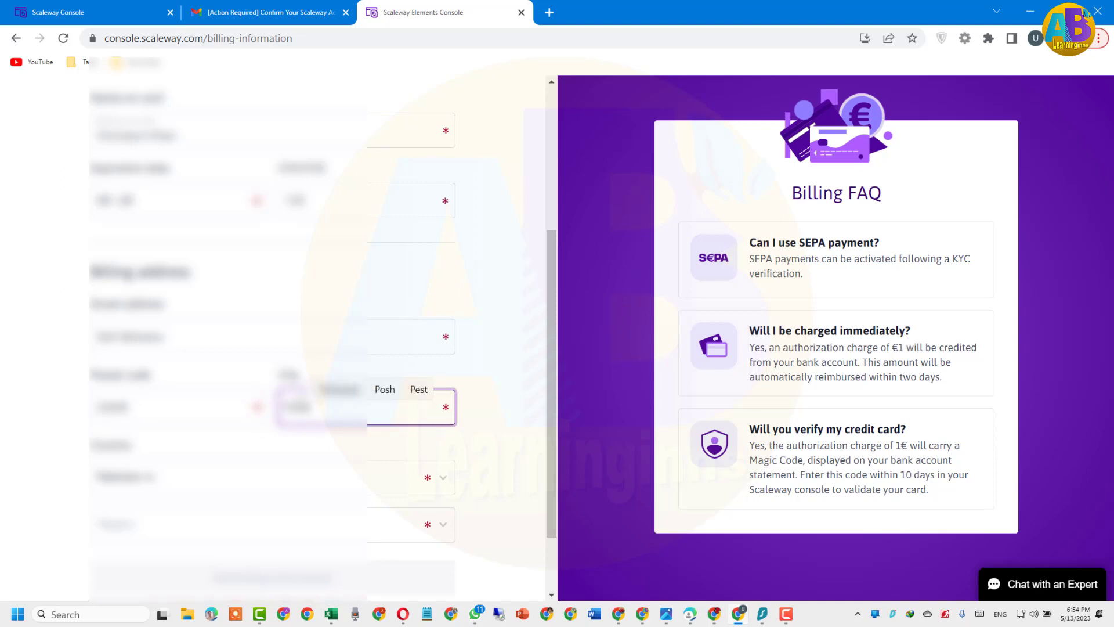
{"action": "type", "text": "r"}
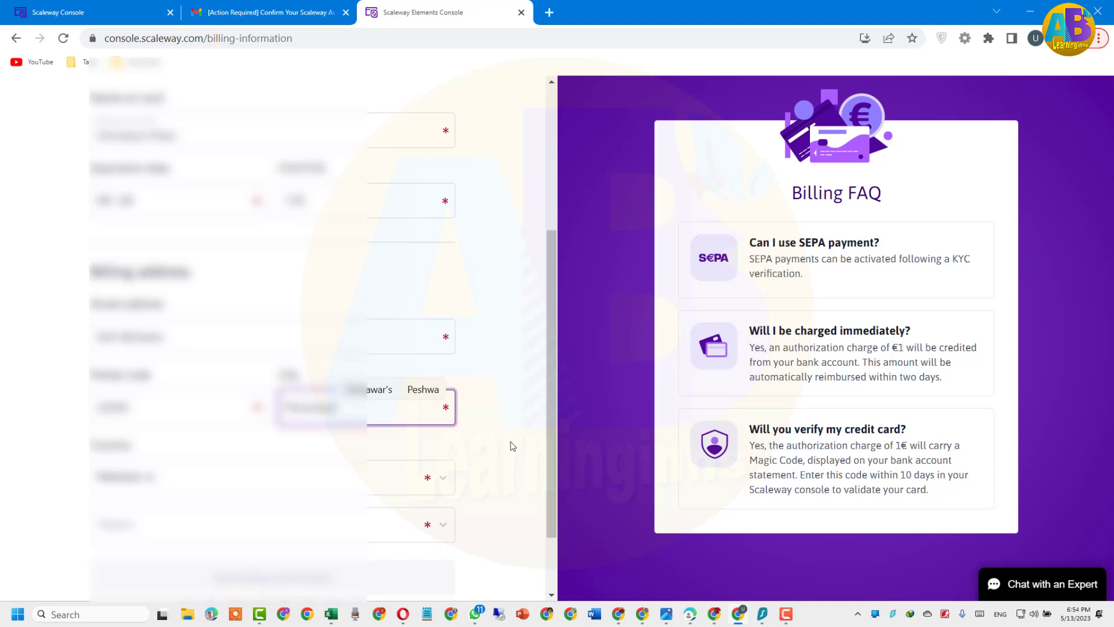
{"action": "scroll", "coordinate": [512, 445], "scroll_direction": "down", "scroll_amount": 1}
{"action": "scroll", "coordinate": [512, 446], "scroll_direction": "down", "scroll_amount": 1}
{"action": "left_click", "coordinate": [400, 444]}
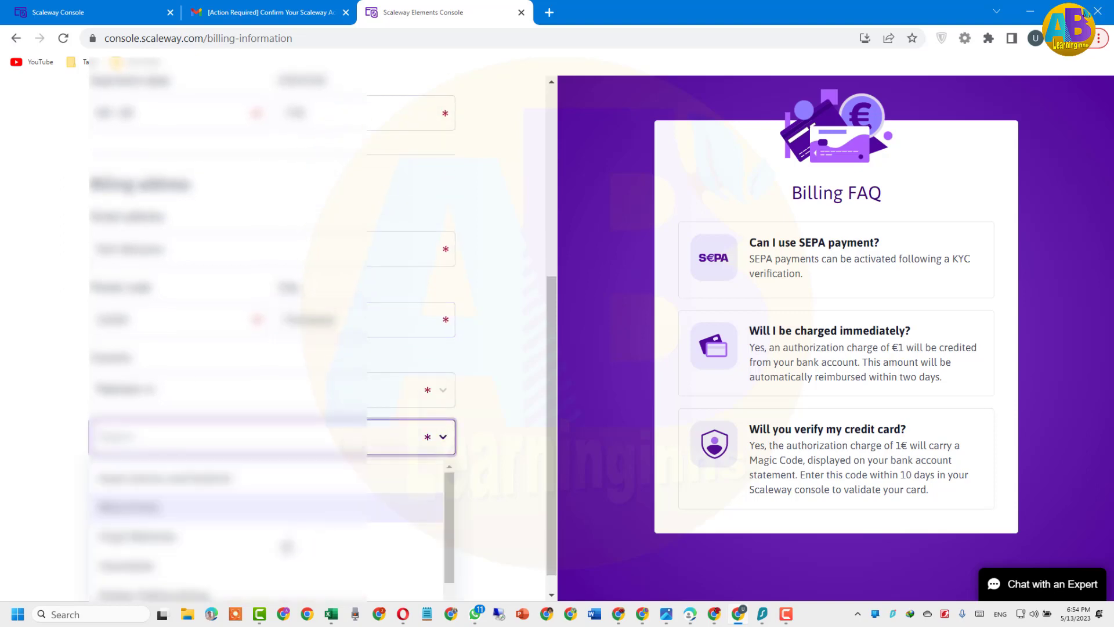
{"action": "left_click", "coordinate": [205, 591]}
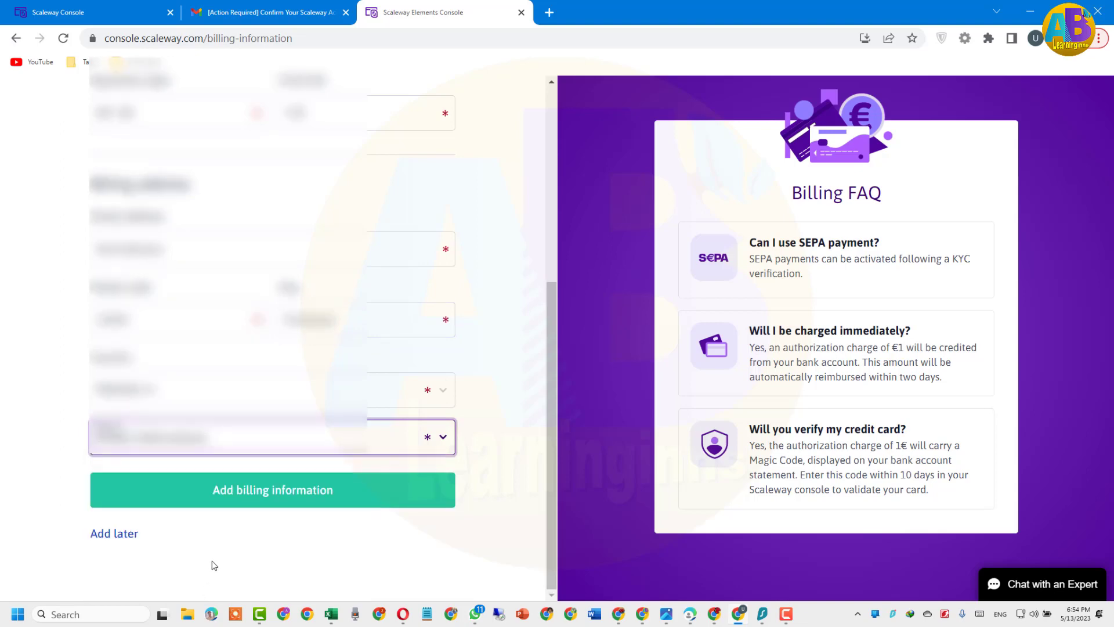
{"action": "left_click", "coordinate": [243, 491]}
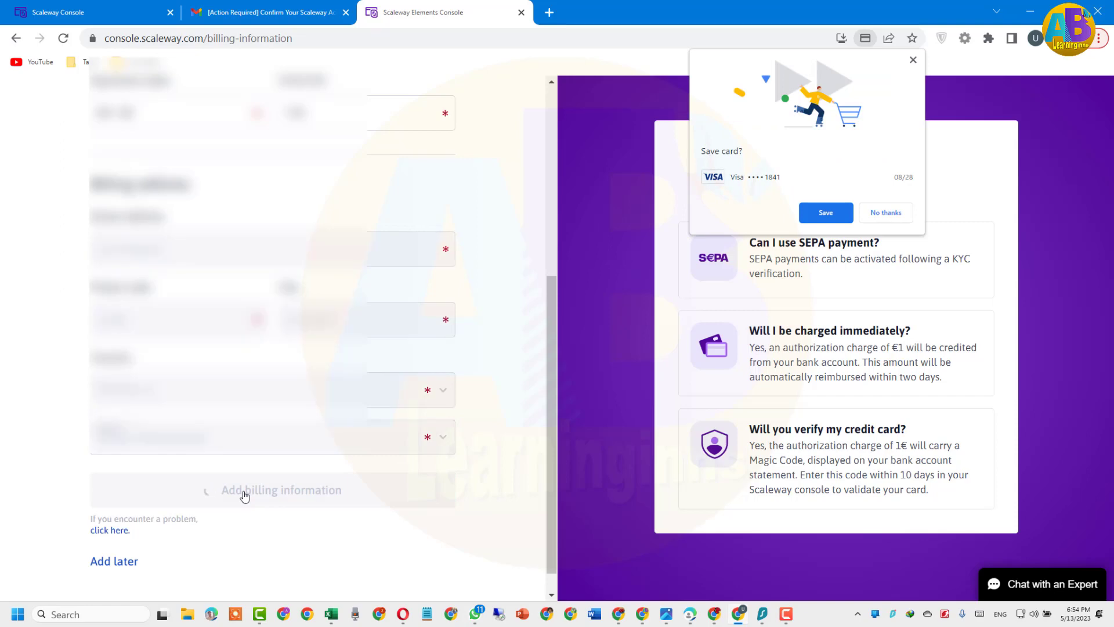
Decline Chrome's offer to save the card
{"action": "left_click", "coordinate": [886, 212]}
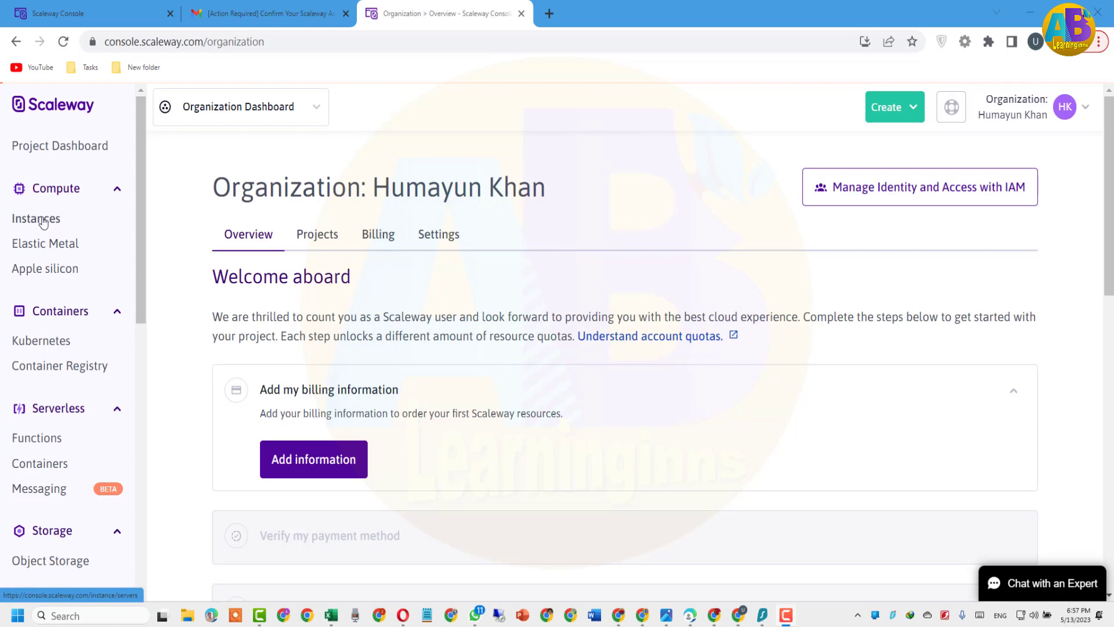
Go to Compute > Instances and start creating a new instance
{"action": "left_click", "coordinate": [43, 220]}
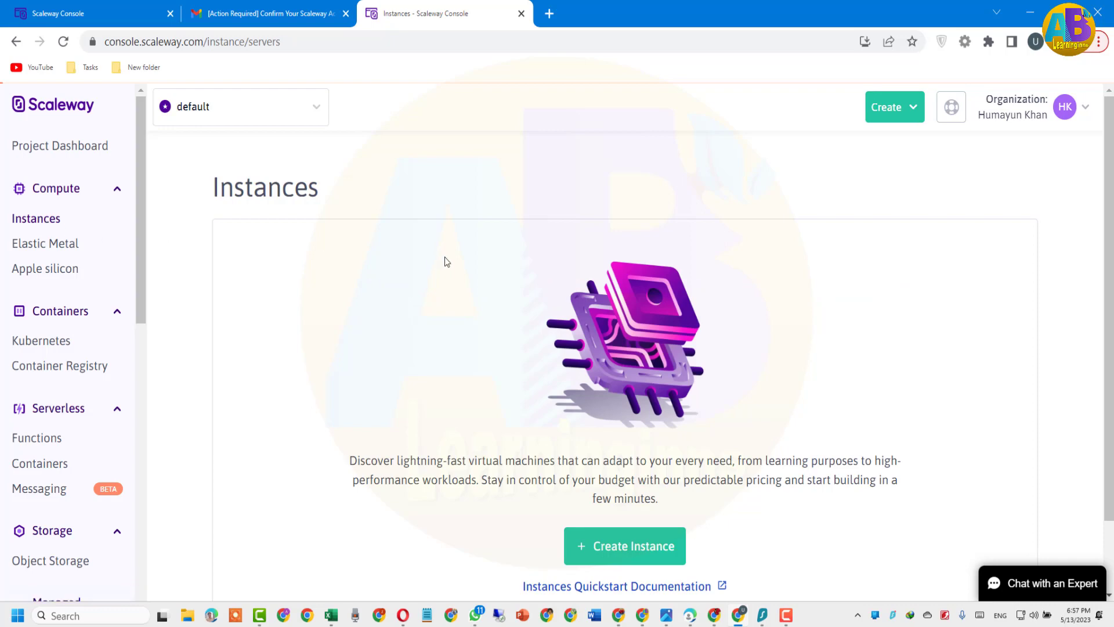
{"action": "scroll", "coordinate": [525, 371], "scroll_direction": "down", "scroll_amount": 1}
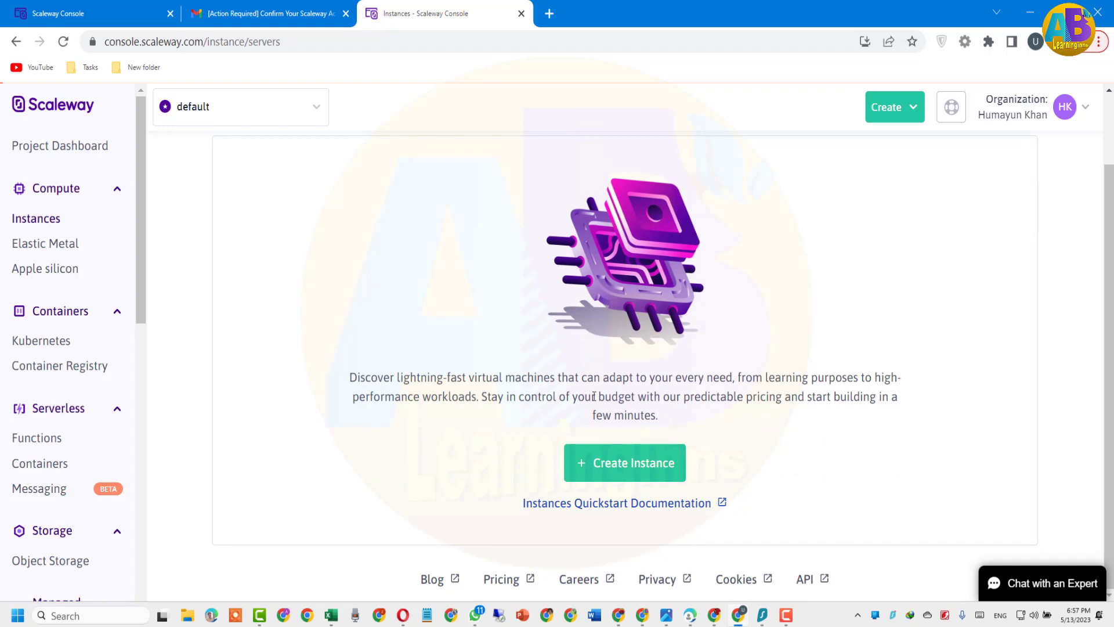
{"action": "left_click", "coordinate": [632, 471]}
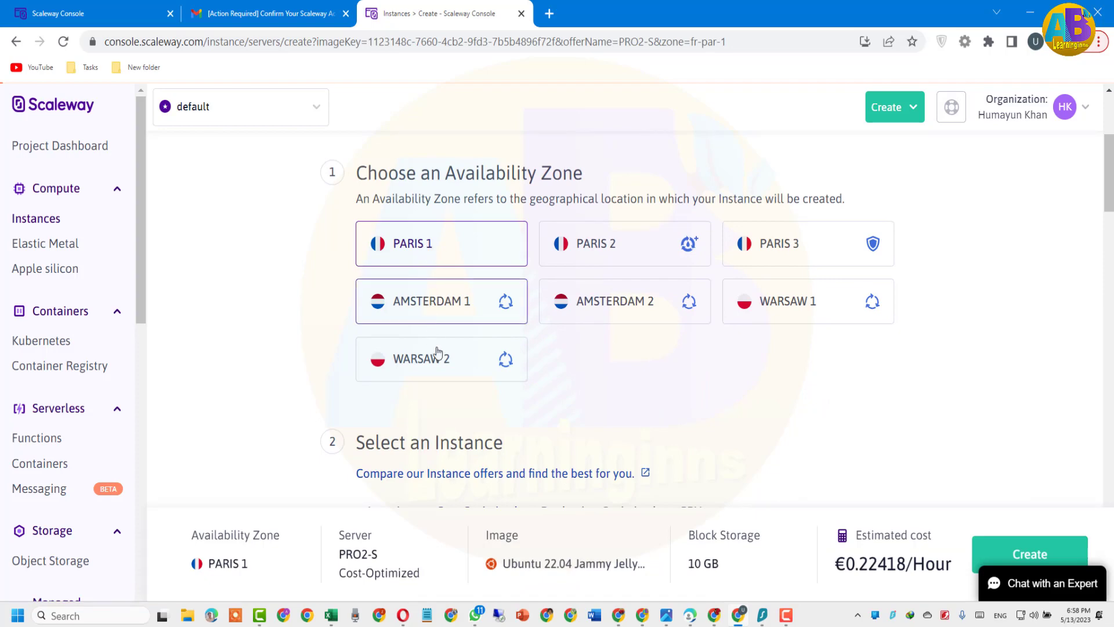
Keep PARIS 1 and select the PRO2-XXS row on the Cost-Optimized tab
{"action": "scroll", "coordinate": [445, 416], "scroll_direction": "down", "scroll_amount": 2}
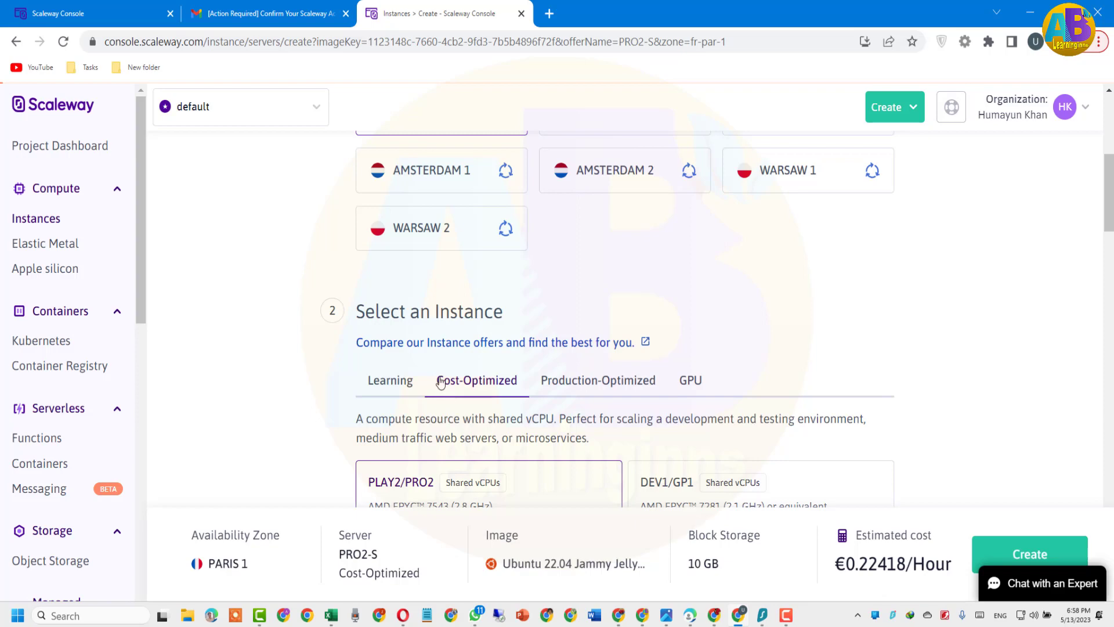
{"action": "scroll", "coordinate": [440, 381], "scroll_direction": "down", "scroll_amount": 2}
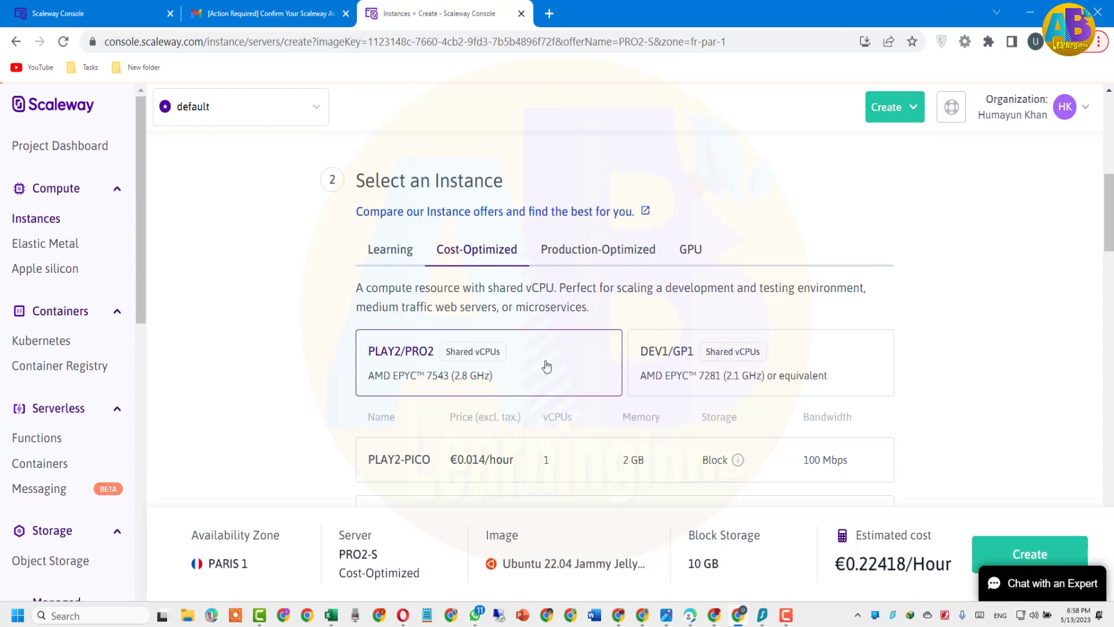
{"action": "scroll", "coordinate": [547, 365], "scroll_direction": "down", "scroll_amount": 2}
{"action": "scroll", "coordinate": [547, 366], "scroll_direction": "down", "scroll_amount": 2}
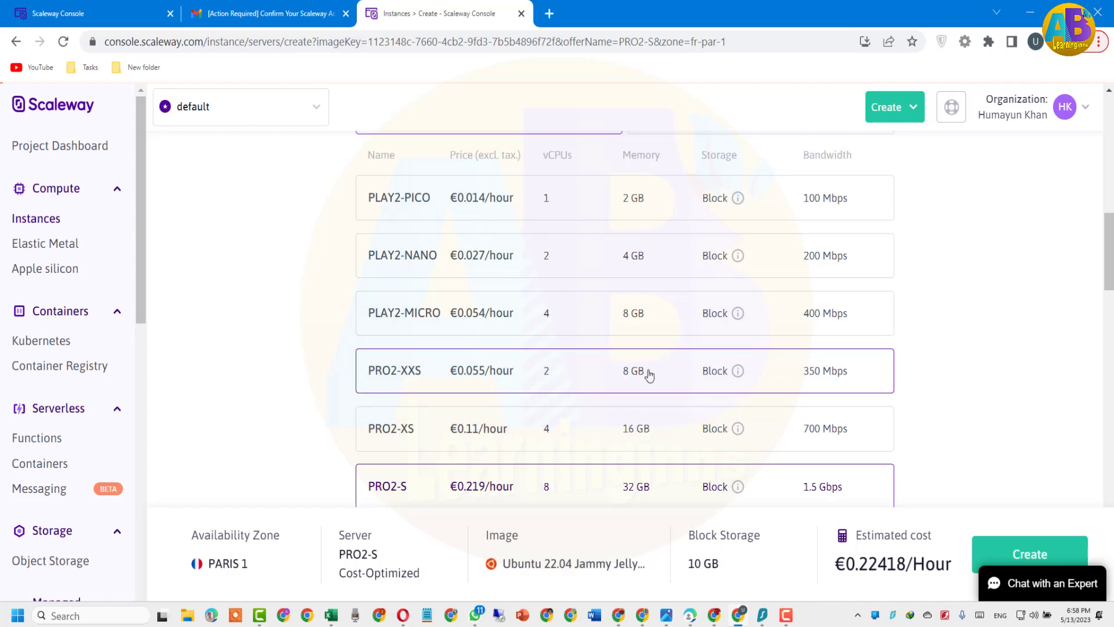
{"action": "left_click", "coordinate": [424, 371]}
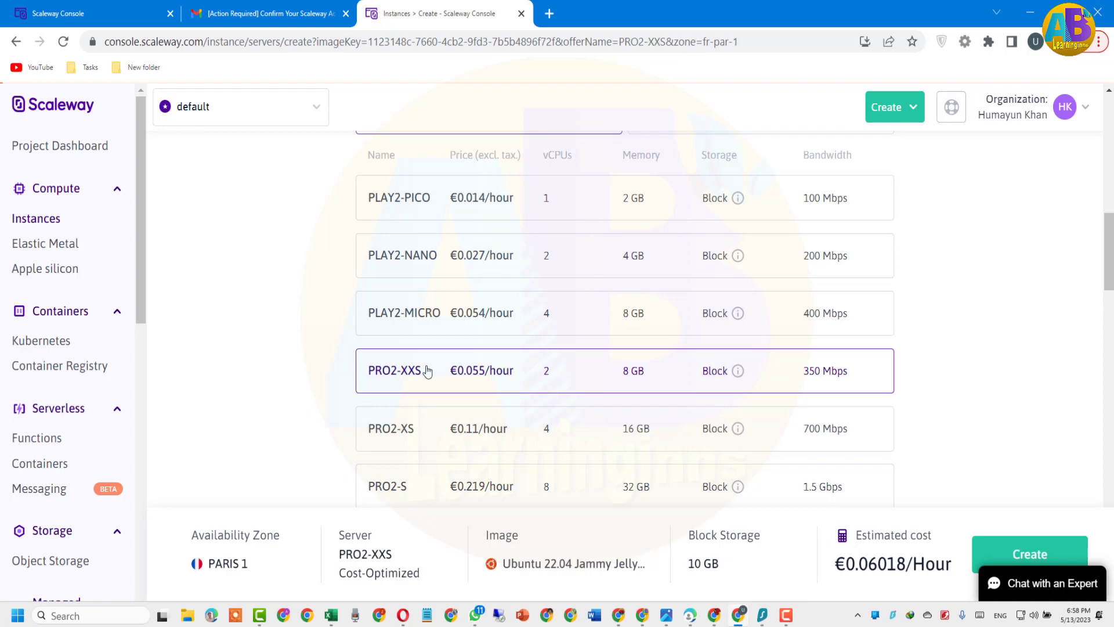
{"action": "scroll", "coordinate": [438, 400], "scroll_direction": "down", "scroll_amount": 2}
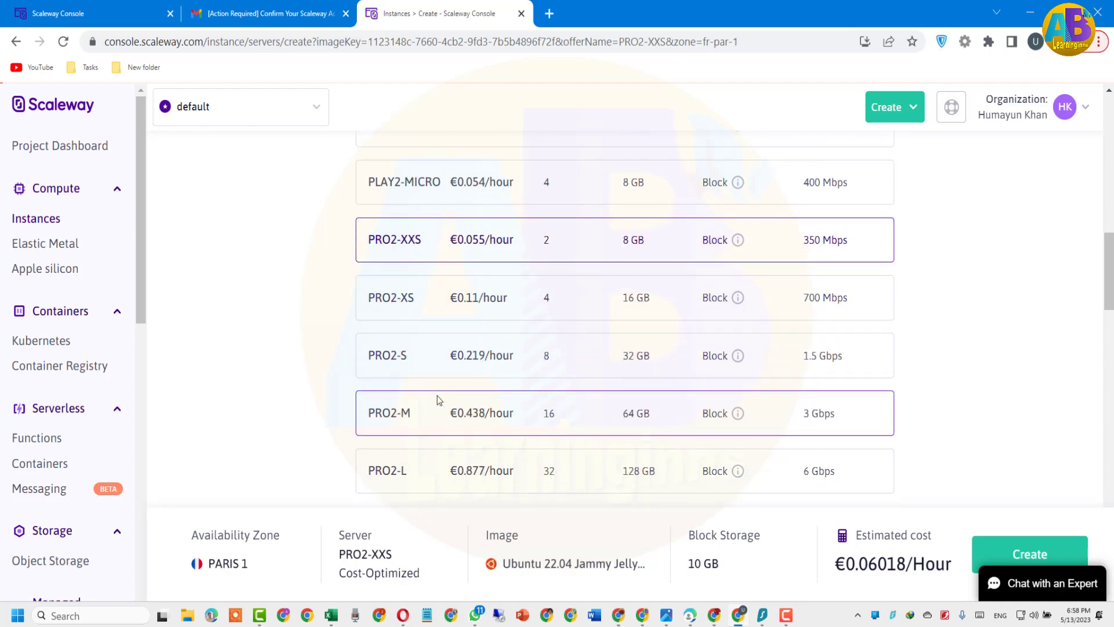
{"action": "scroll", "coordinate": [438, 399], "scroll_direction": "down", "scroll_amount": 4}
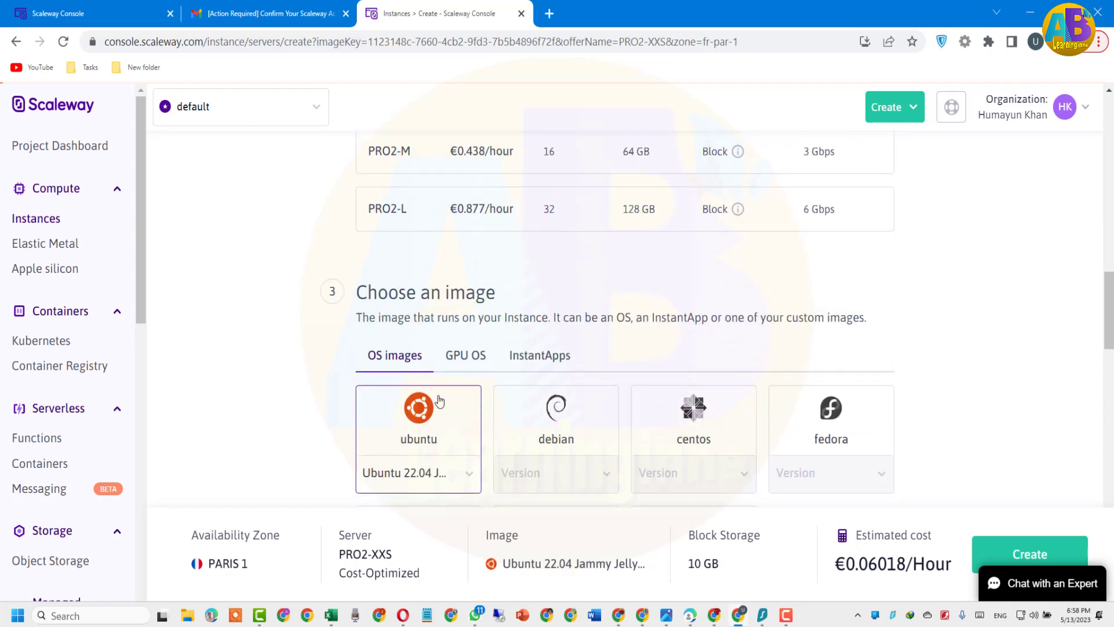
{"action": "scroll", "coordinate": [439, 399], "scroll_direction": "down", "scroll_amount": 2}
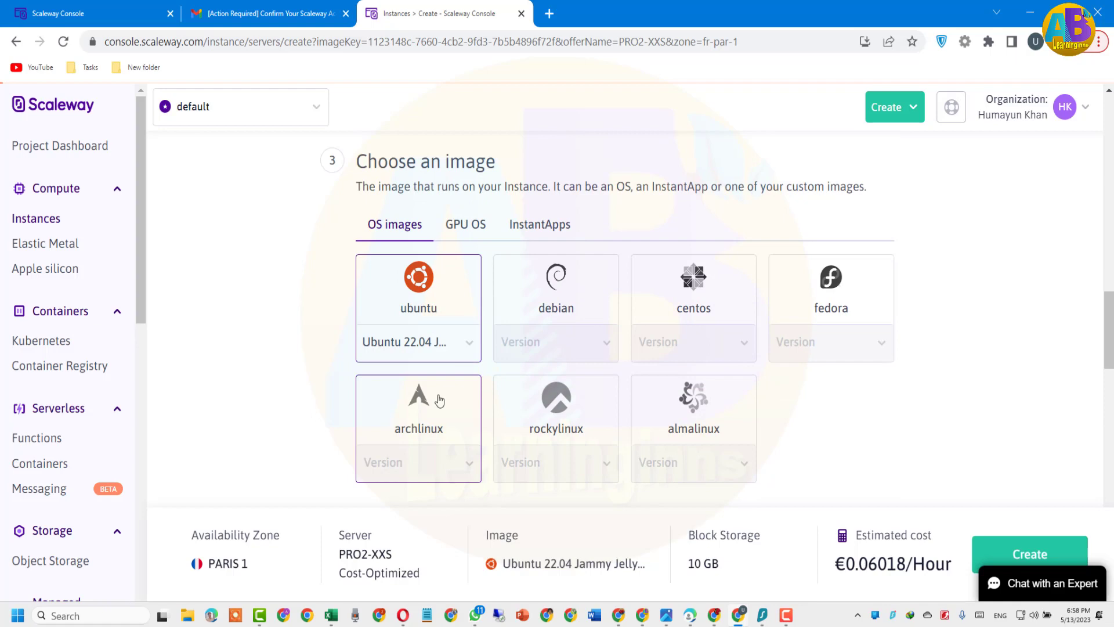
{"action": "left_click", "coordinate": [467, 344]}
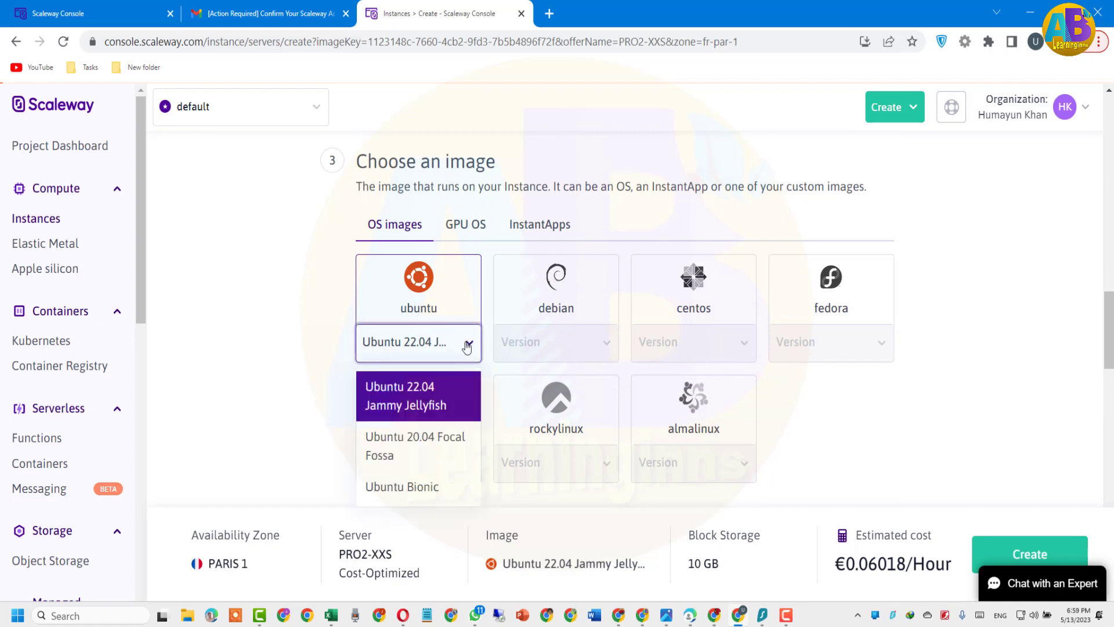
{"action": "left_click", "coordinate": [422, 393]}
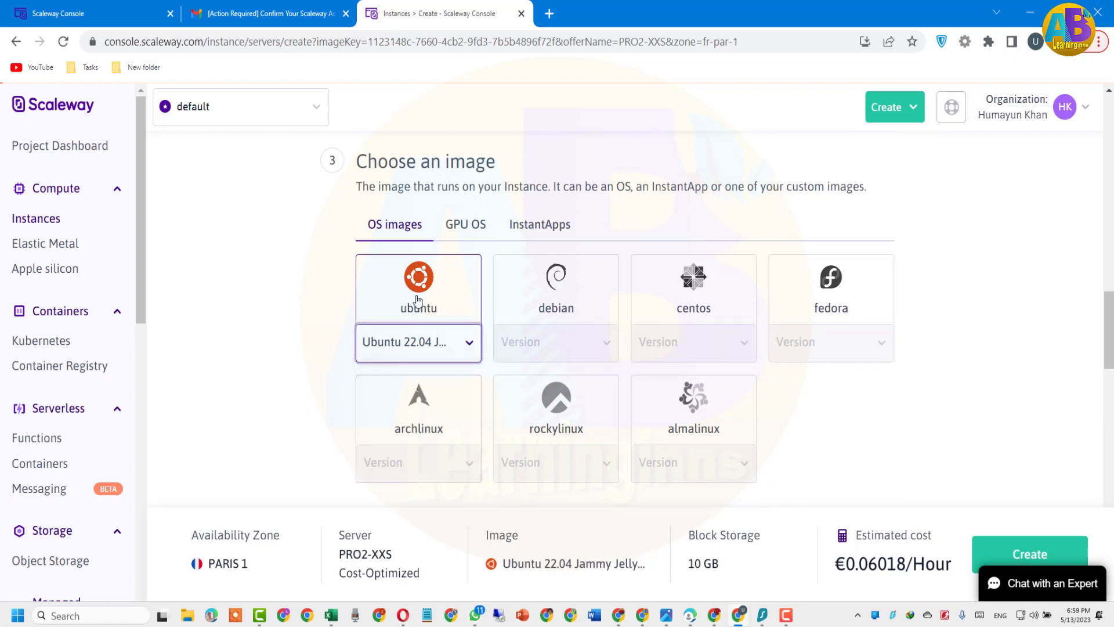
{"action": "left_click", "coordinate": [418, 294]}
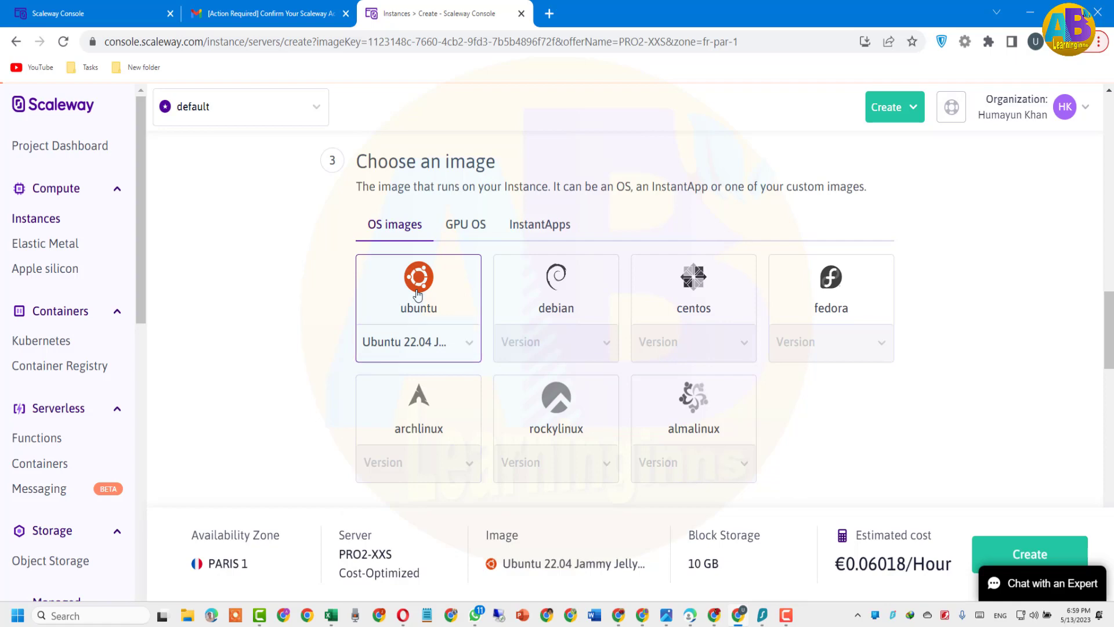
{"action": "scroll", "coordinate": [417, 293], "scroll_direction": "down", "scroll_amount": 5}
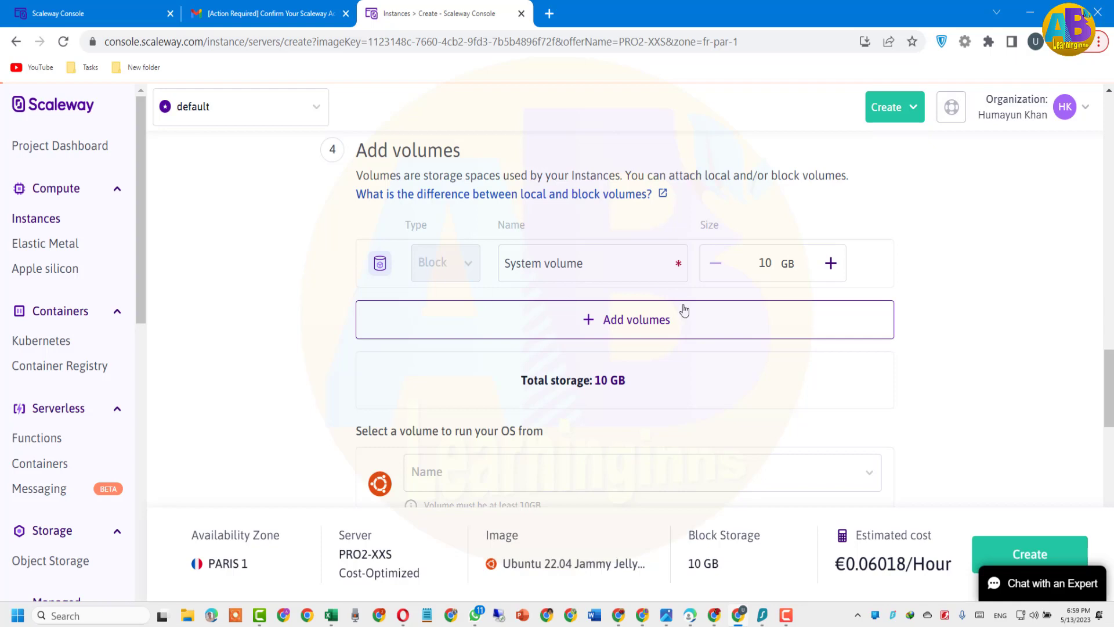
Raise the system volume to 15 GB, then set it back to 10 GB
{"action": "left_click", "coordinate": [832, 264]}
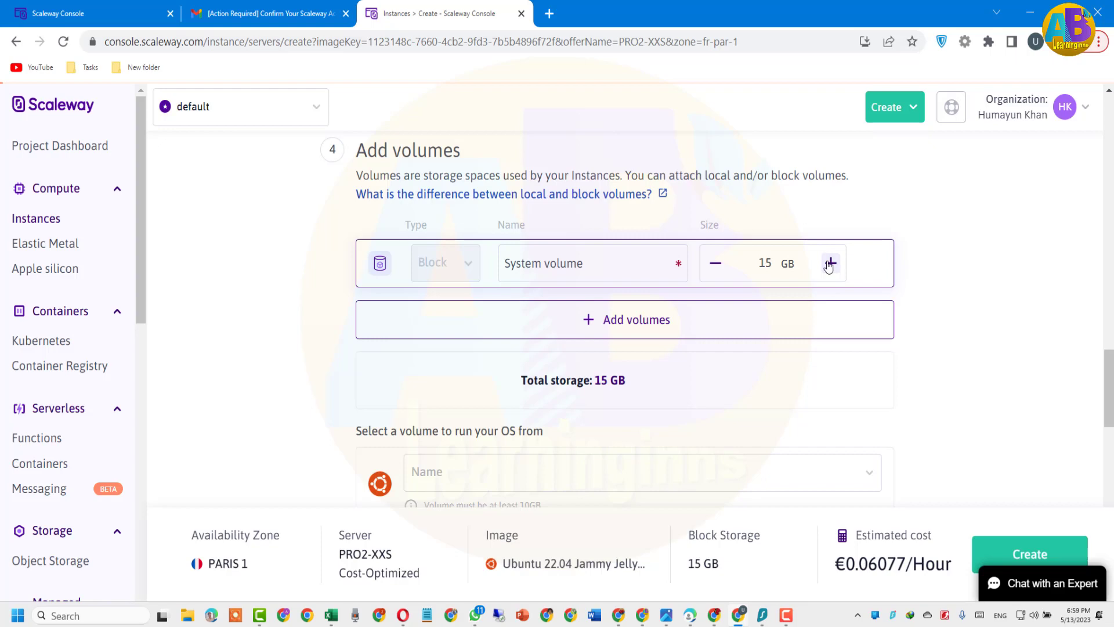
{"action": "left_click", "coordinate": [716, 263]}
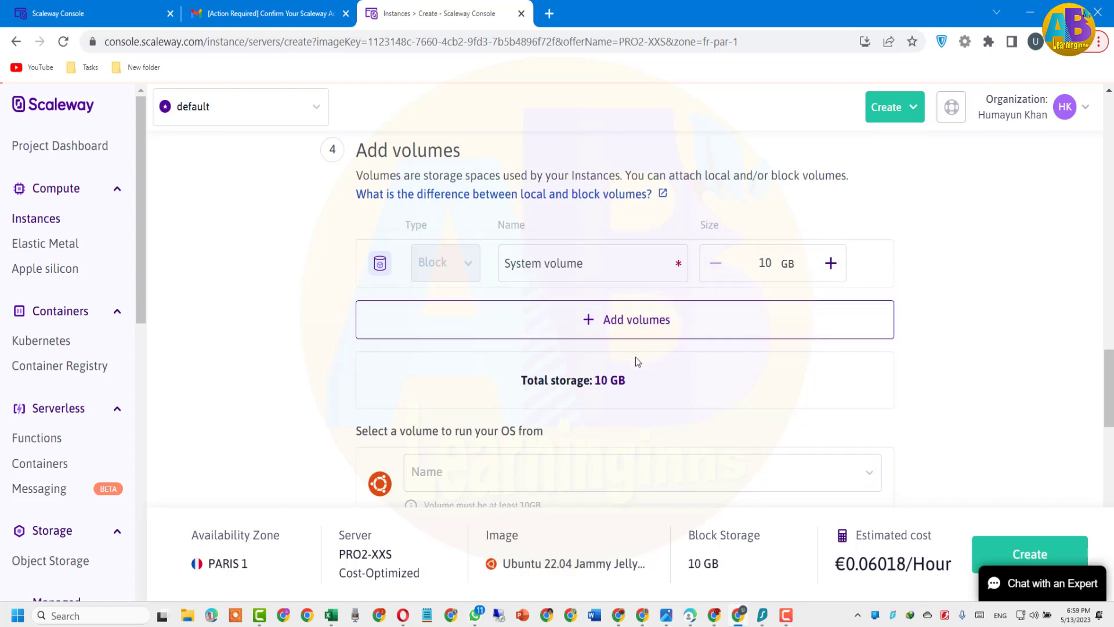
{"action": "scroll", "coordinate": [636, 358], "scroll_direction": "down", "scroll_amount": 5}
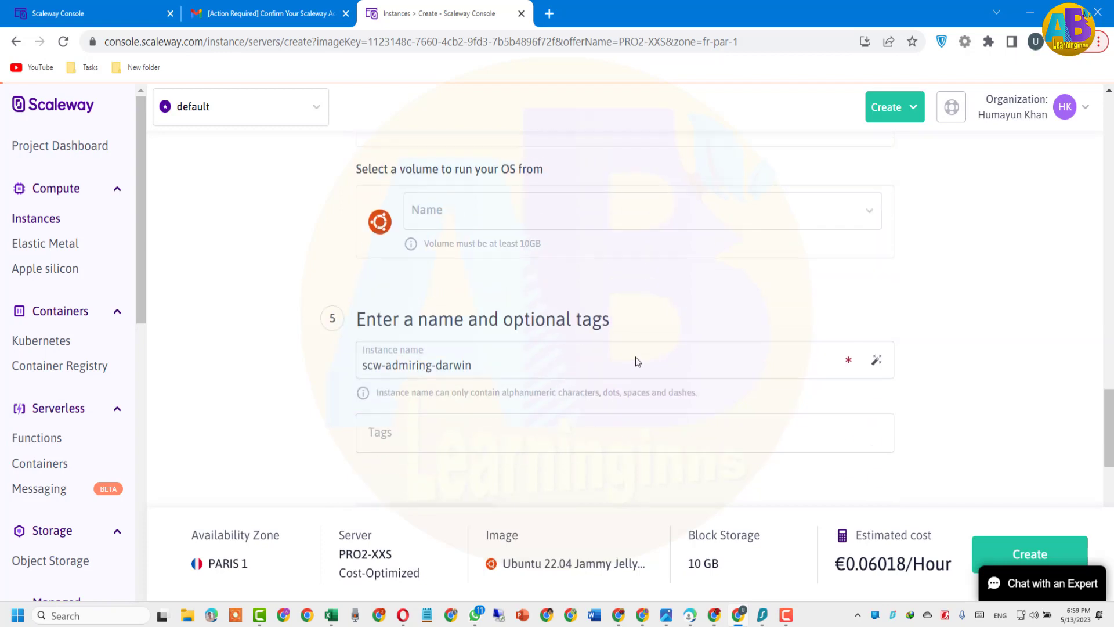
Choose System volume as the volume the OS runs from
{"action": "left_click", "coordinate": [460, 216]}
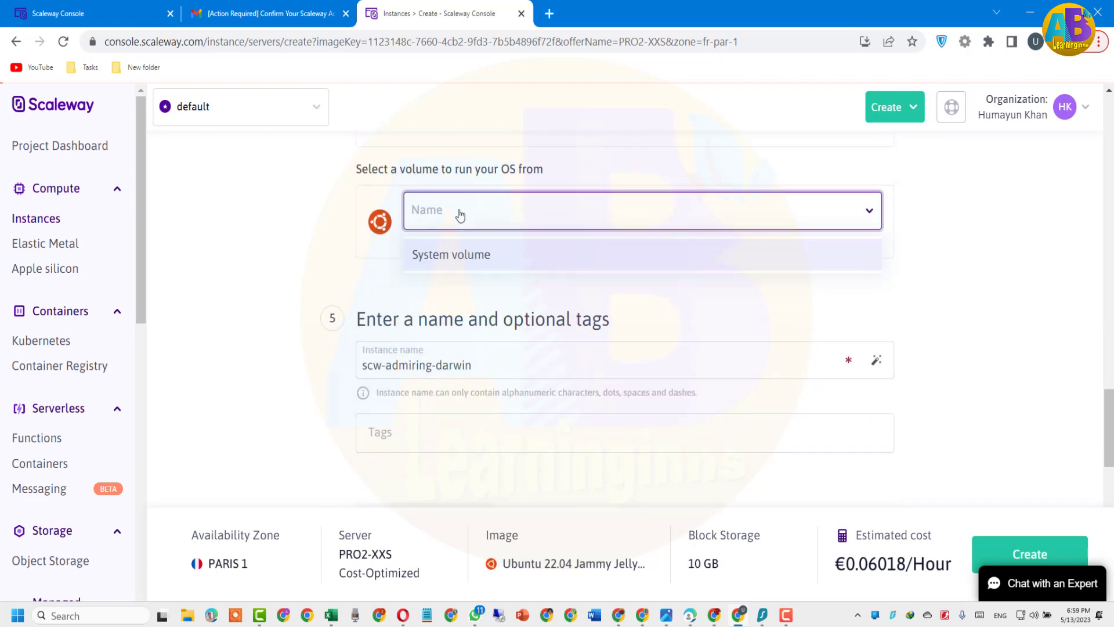
{"action": "left_click", "coordinate": [463, 255]}
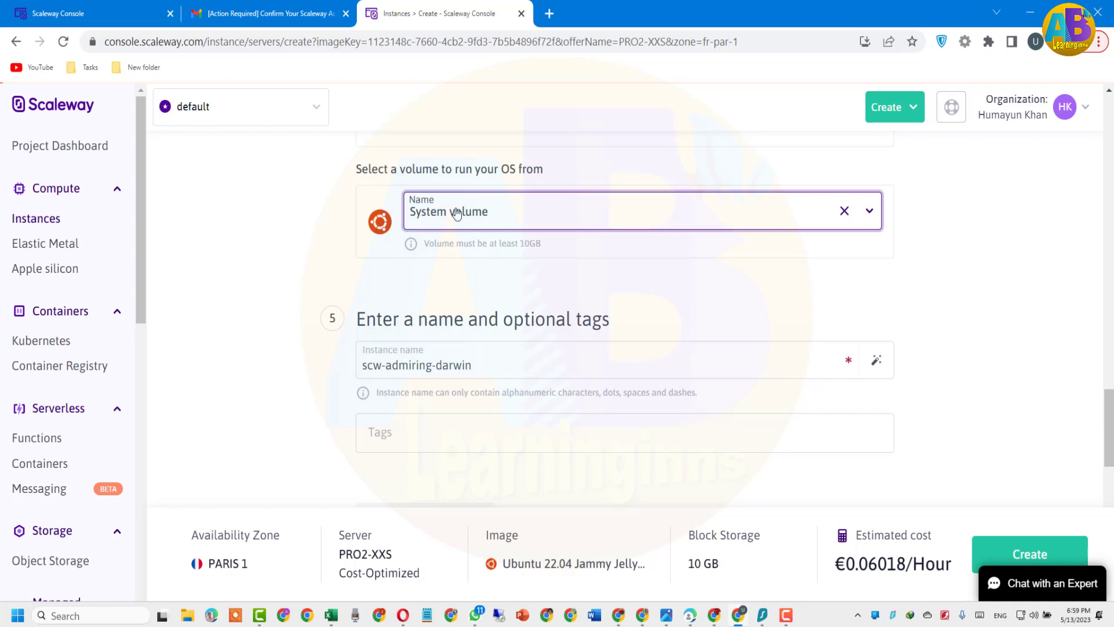
{"action": "left_click", "coordinate": [454, 241]}
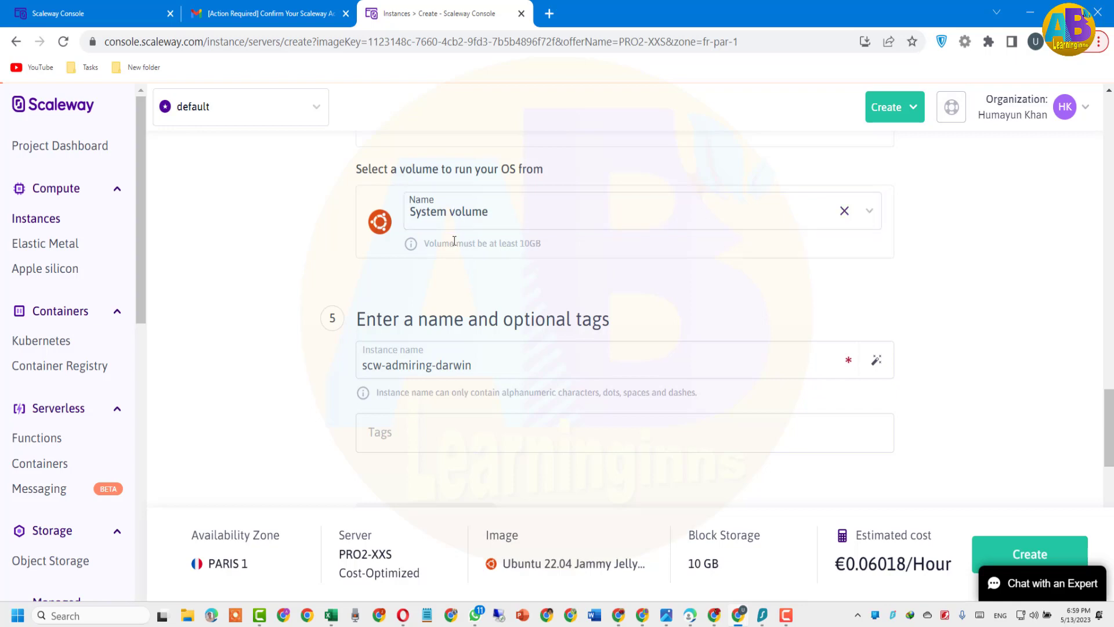
{"action": "left_click", "coordinate": [438, 365]}
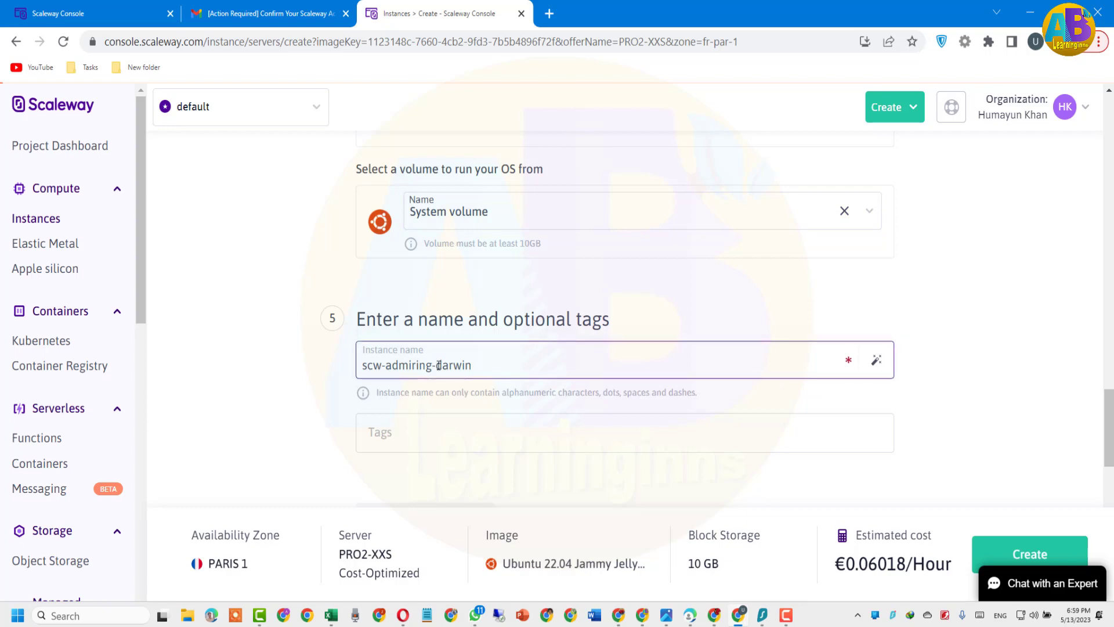
{"action": "left_click", "coordinate": [434, 433]}
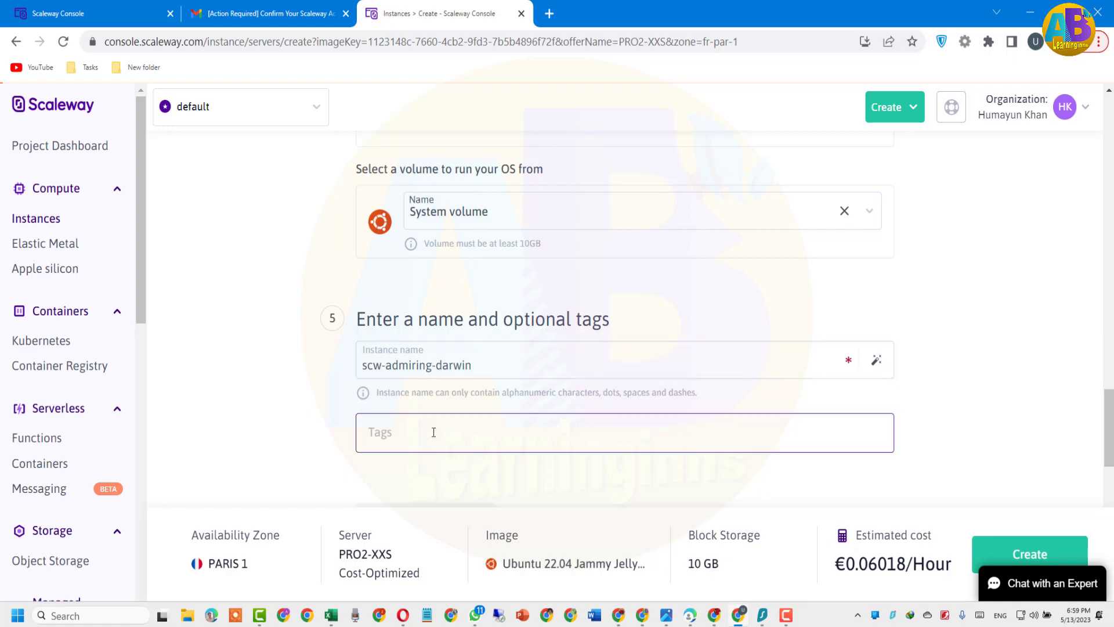
Install PuTTY 0.78 with the default folder and features, unticking View README file
{"action": "scroll", "coordinate": [434, 433], "scroll_direction": "down", "scroll_amount": 2}
{"action": "scroll", "coordinate": [434, 432], "scroll_direction": "down", "scroll_amount": 2}
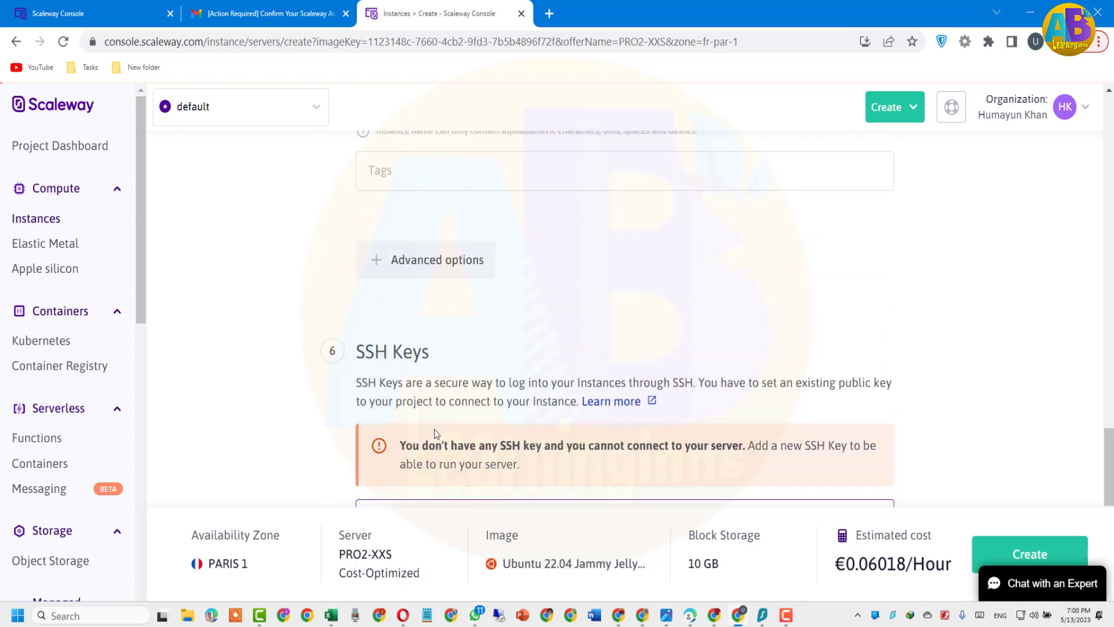
{"action": "scroll", "coordinate": [434, 430], "scroll_direction": "down", "scroll_amount": 2}
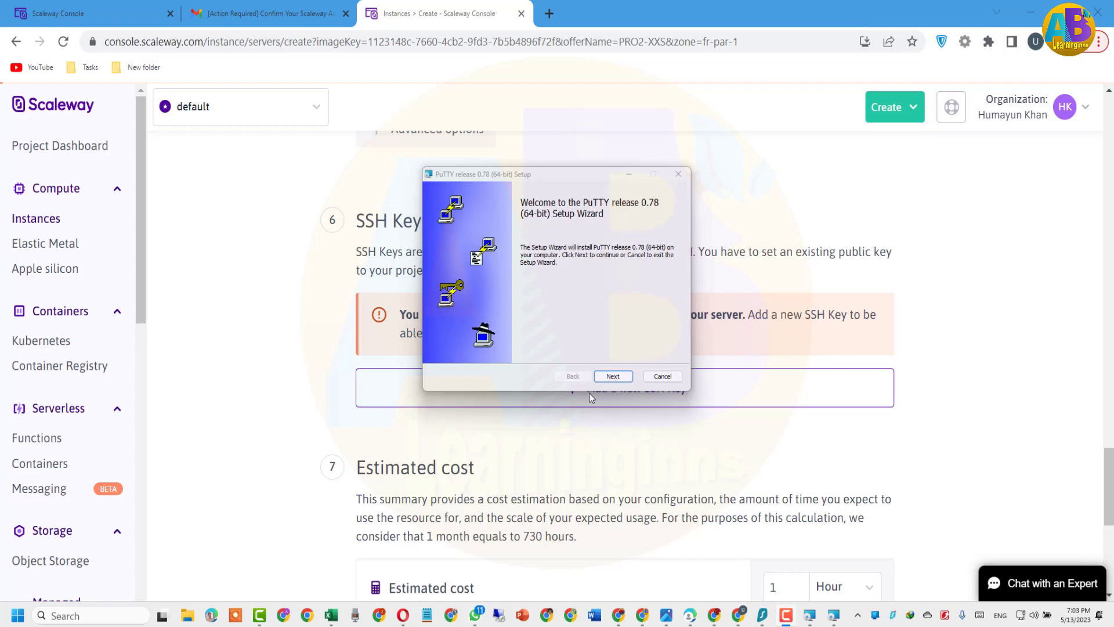
{"action": "left_click", "coordinate": [628, 380]}
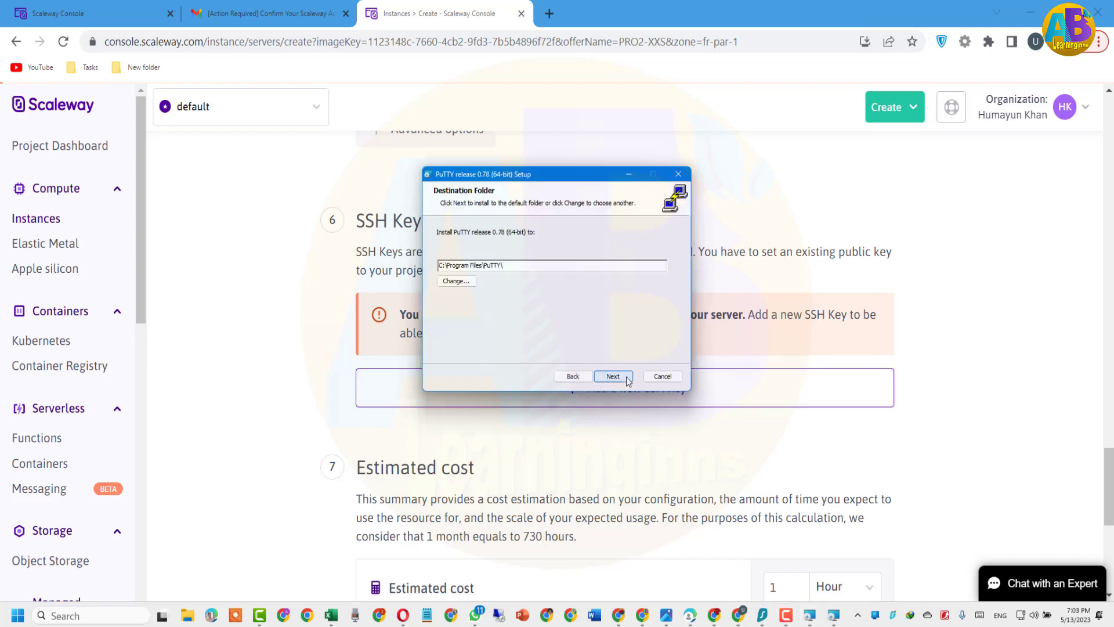
{"action": "left_click", "coordinate": [612, 377]}
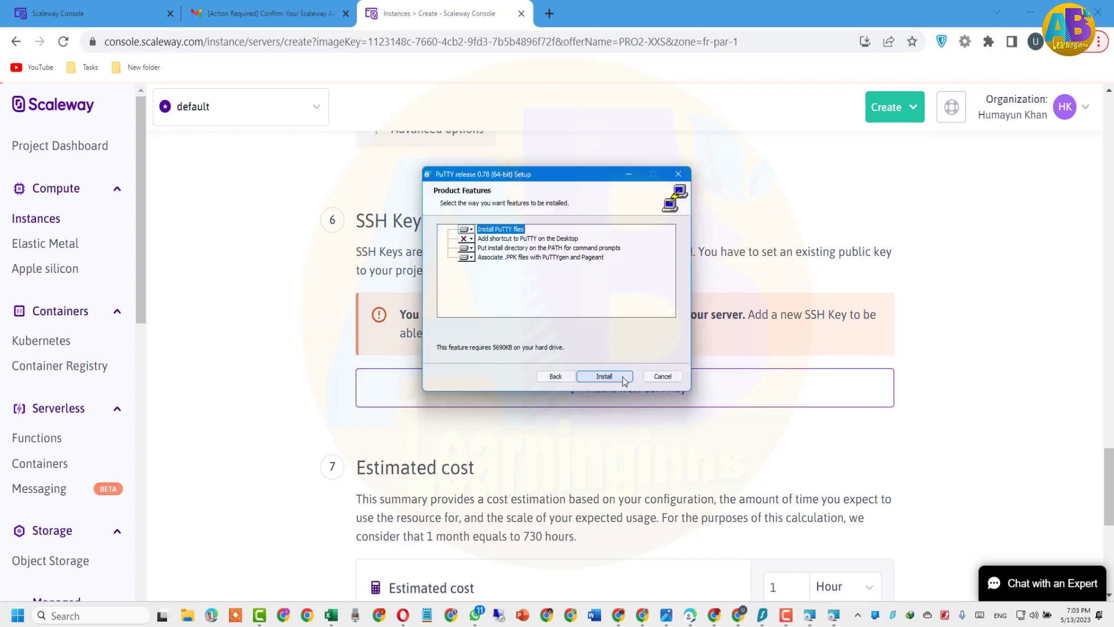
{"action": "left_click", "coordinate": [624, 380]}
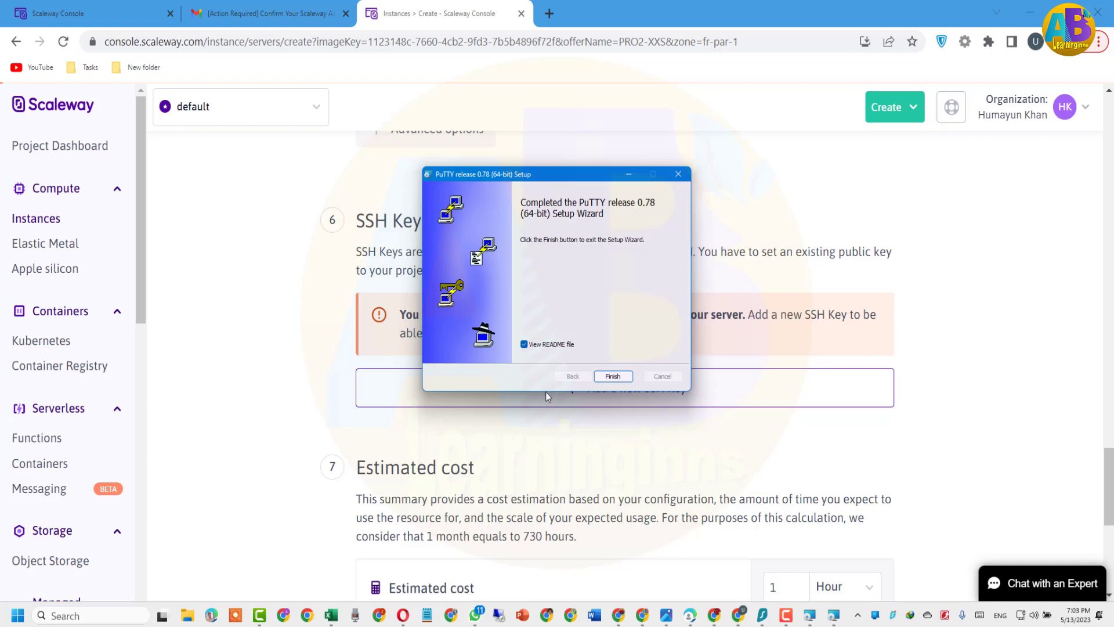
{"action": "left_click", "coordinate": [524, 344]}
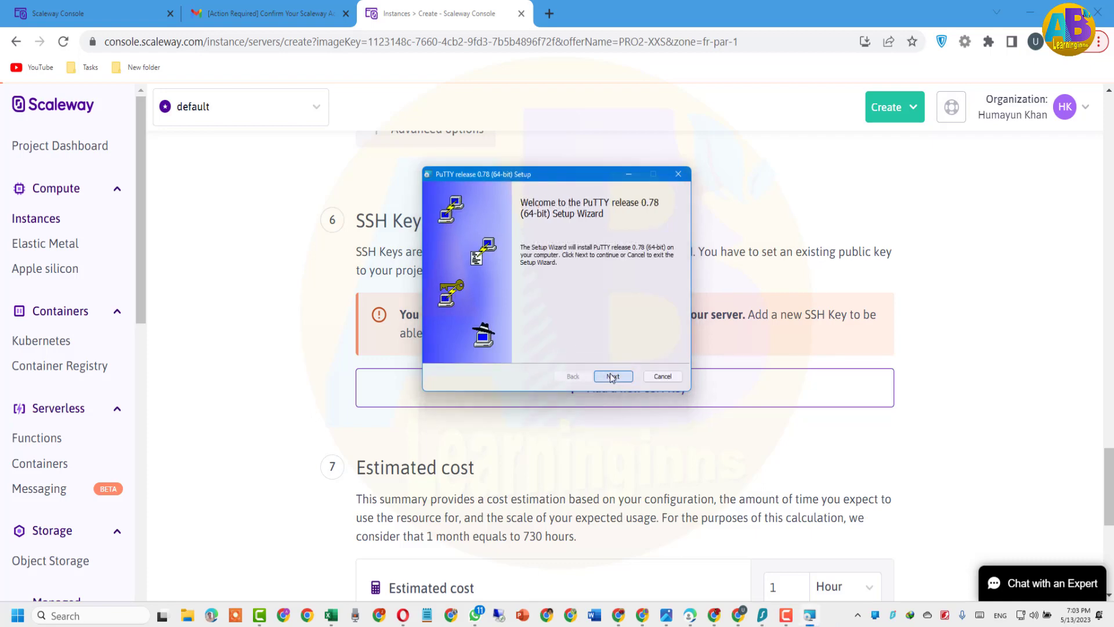
Finish the PuTTY 0.78 install into C:\Program Files\PuTTY\ and close the README window
{"action": "left_click", "coordinate": [611, 378]}
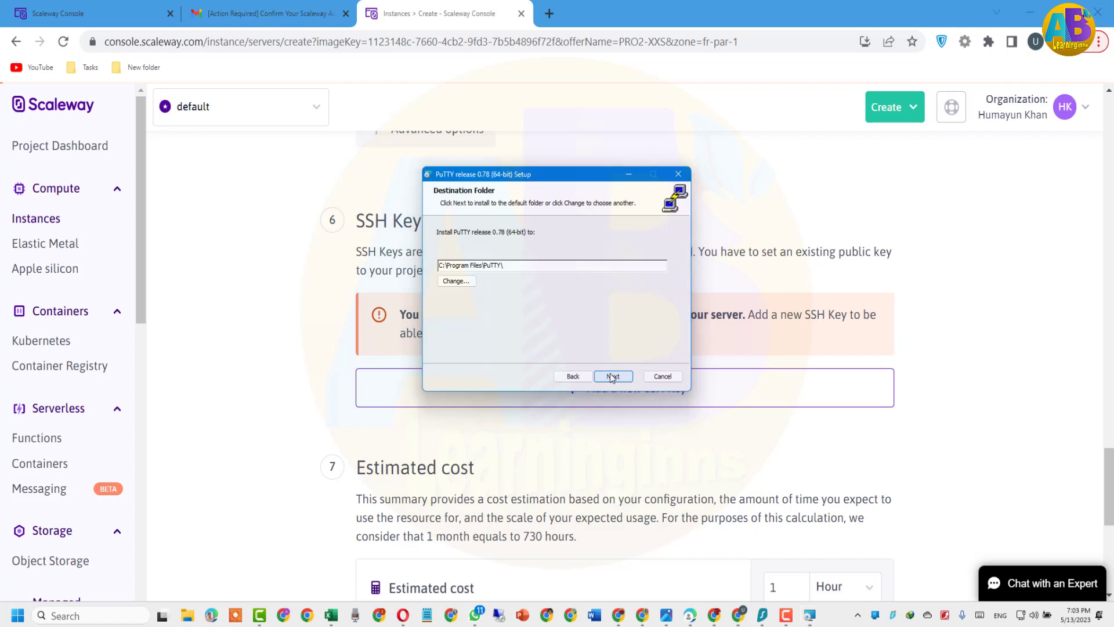
{"action": "left_click", "coordinate": [612, 376]}
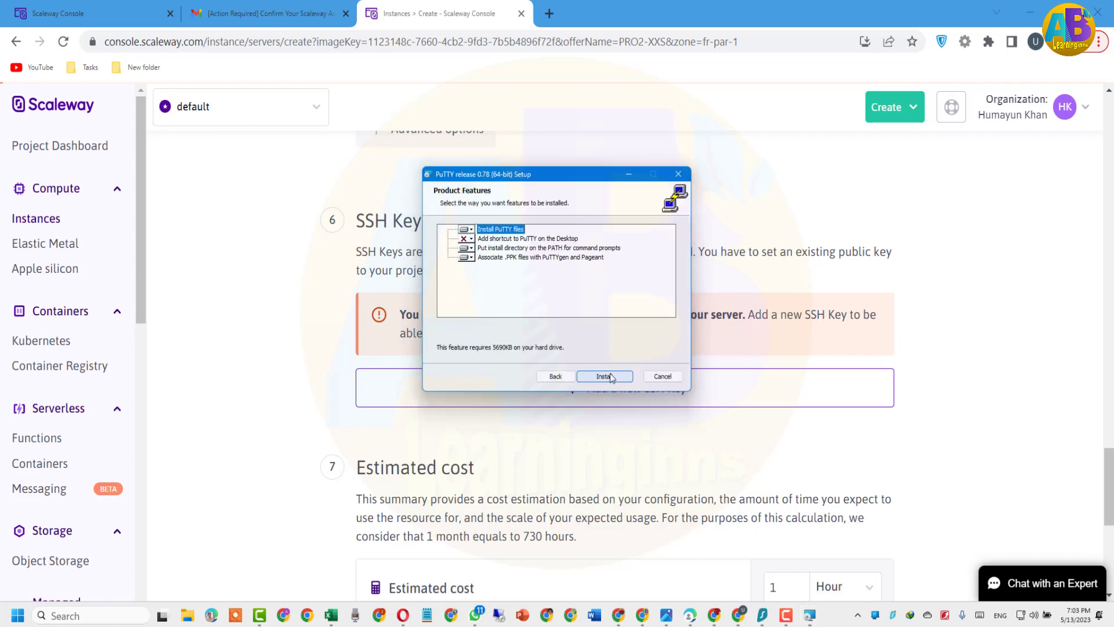
{"action": "left_click", "coordinate": [604, 376]}
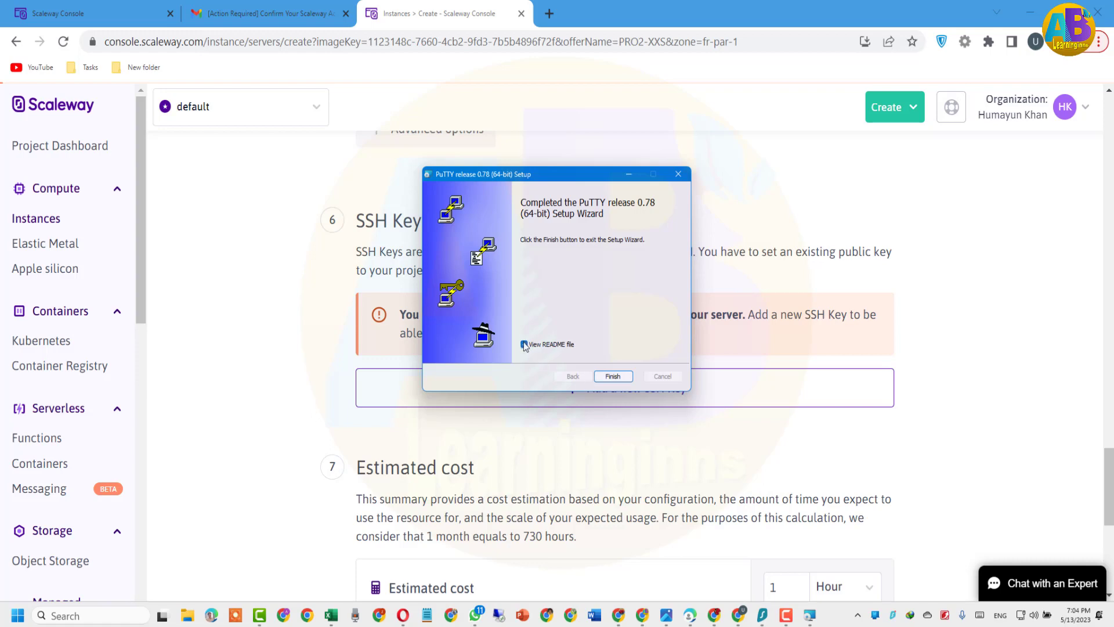
{"action": "left_click", "coordinate": [609, 377]}
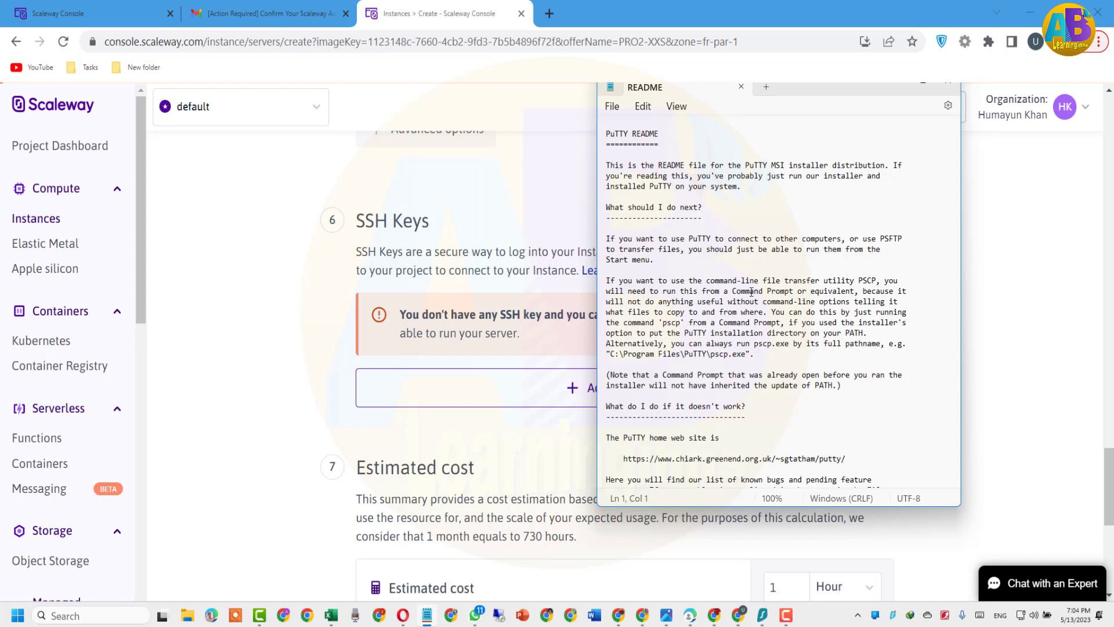
{"action": "scroll", "coordinate": [750, 302], "scroll_direction": "down", "scroll_amount": 2}
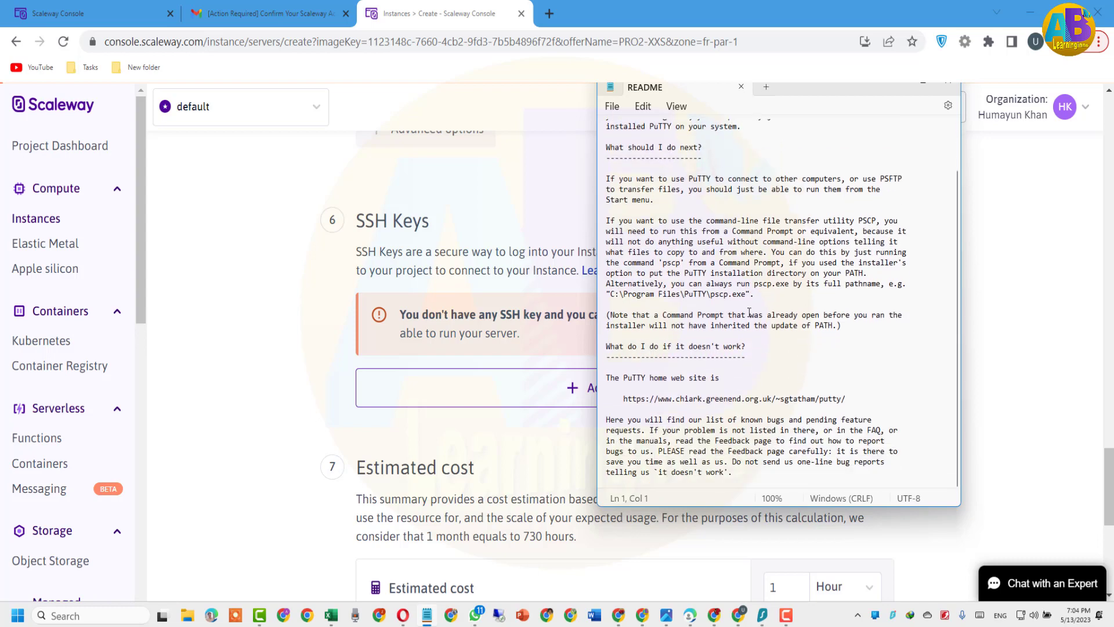
{"action": "left_click", "coordinate": [948, 85]}
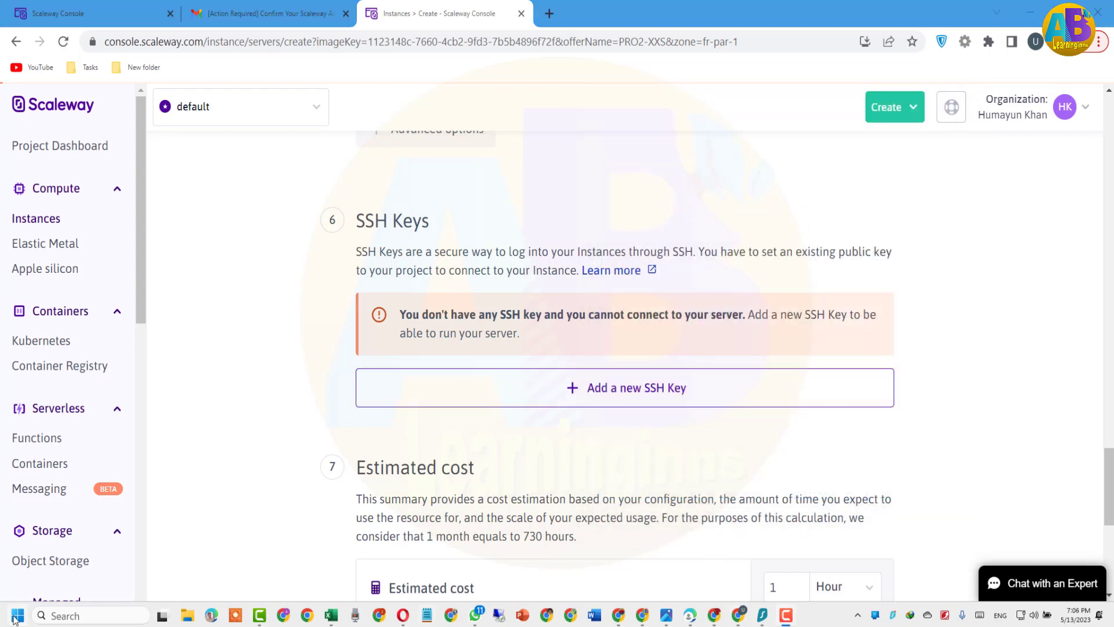
Launch PuTTYgen from the Start menu and generate an EdDSA Ed25519 key pair
{"action": "left_click", "coordinate": [16, 616]}
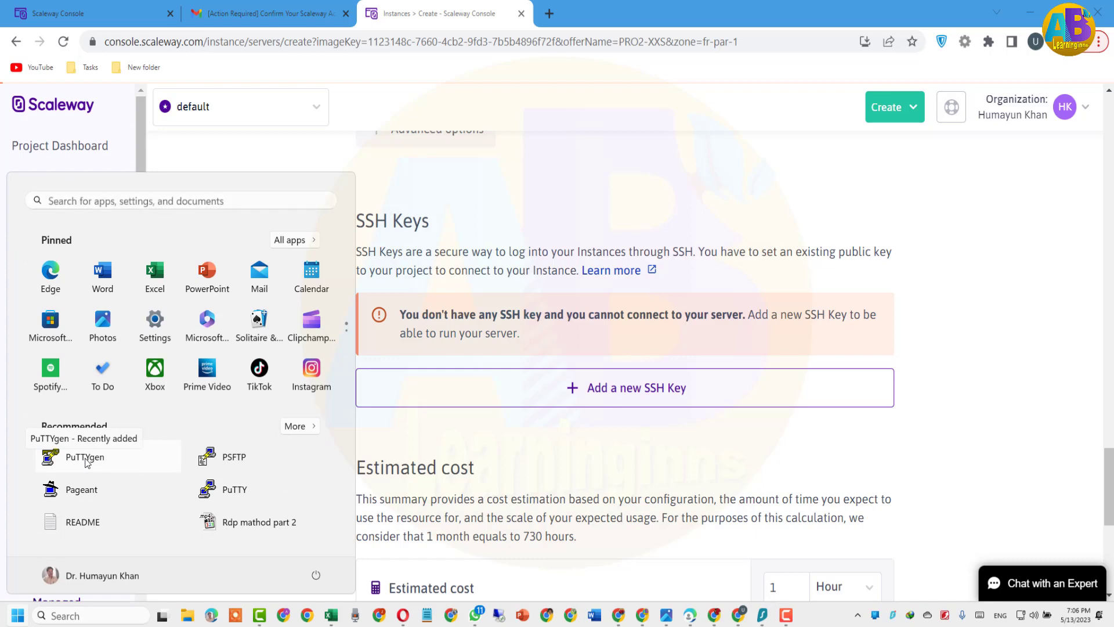
{"action": "left_click", "coordinate": [86, 458]}
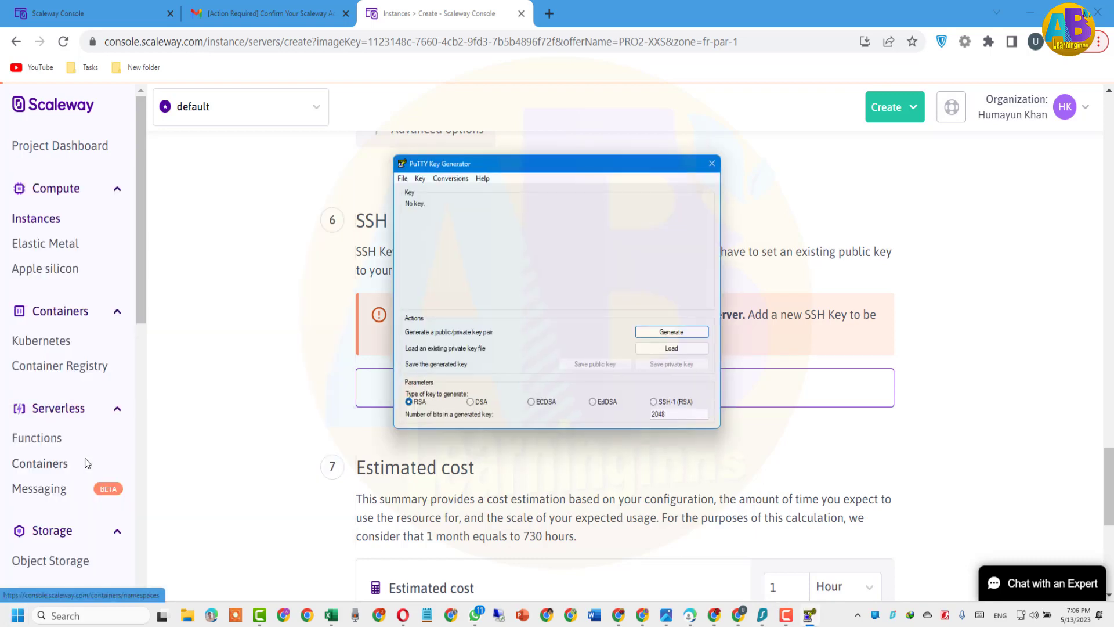
{"action": "left_click", "coordinate": [592, 402]}
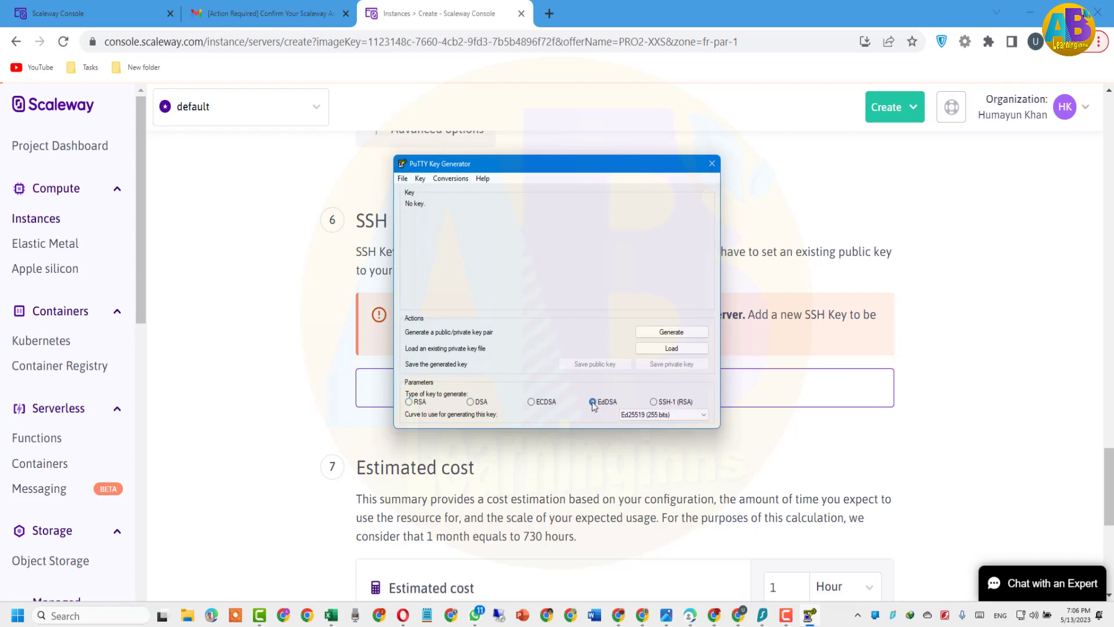
{"action": "left_click", "coordinate": [675, 332]}
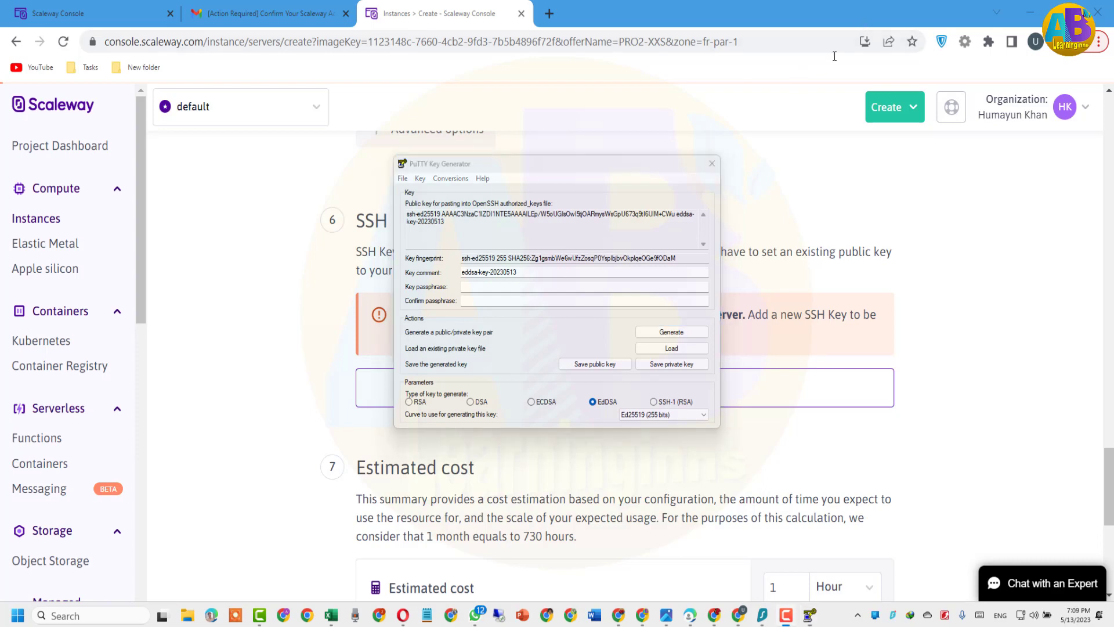
Enter and confirm a passphrase for the new key
{"action": "left_click", "coordinate": [498, 287]}
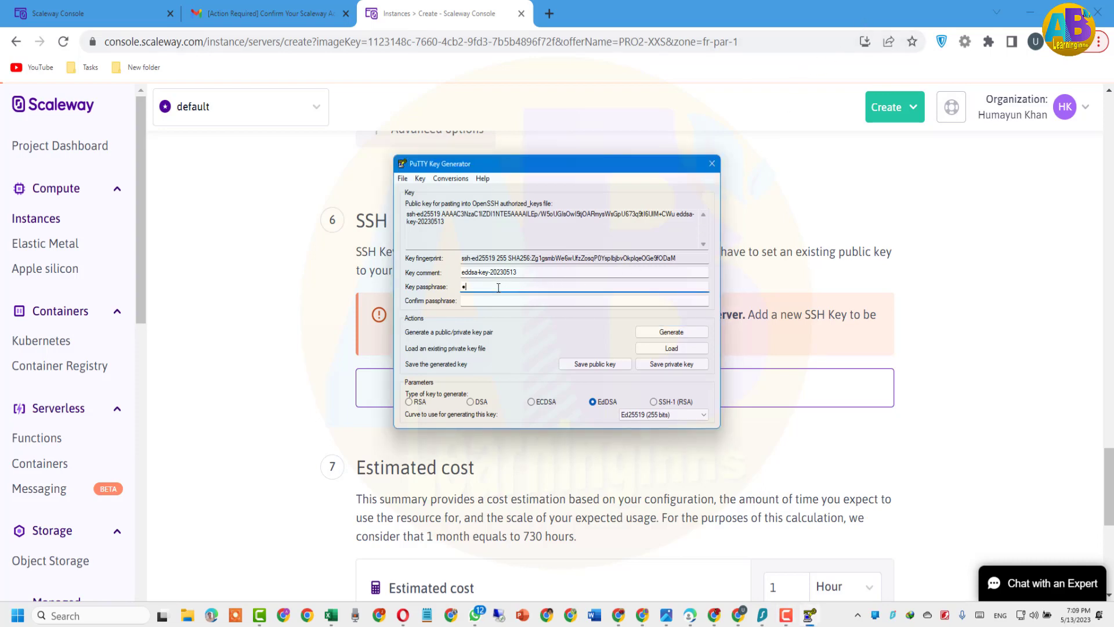
{"action": "type", "text": "••••••••••"}
{"action": "key", "text": "Tab"}
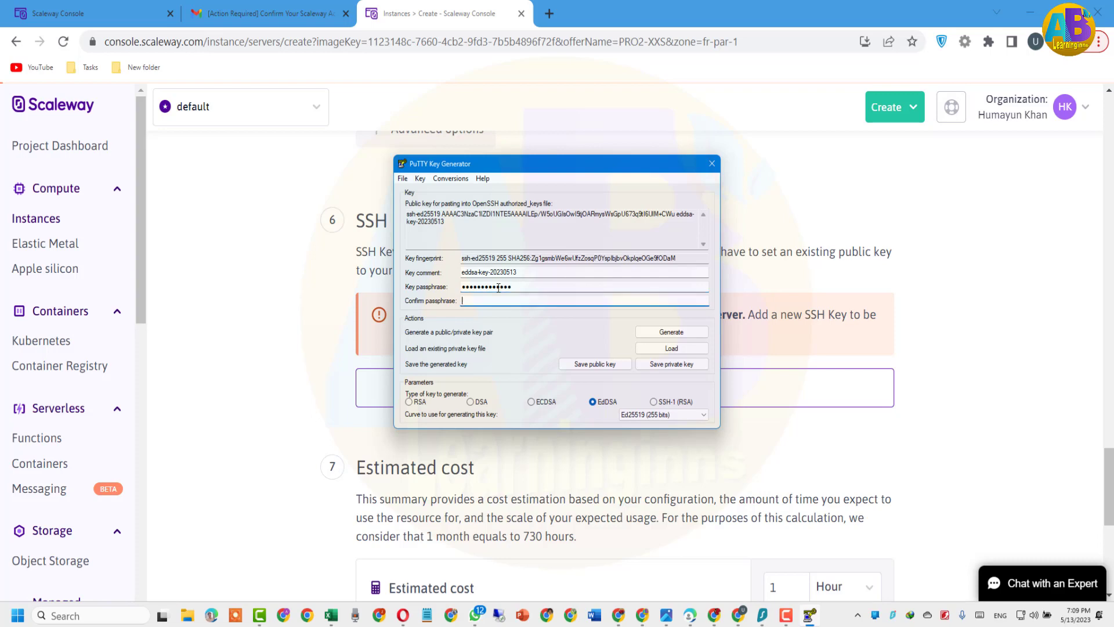
{"action": "type", "text": "•••••••••"}
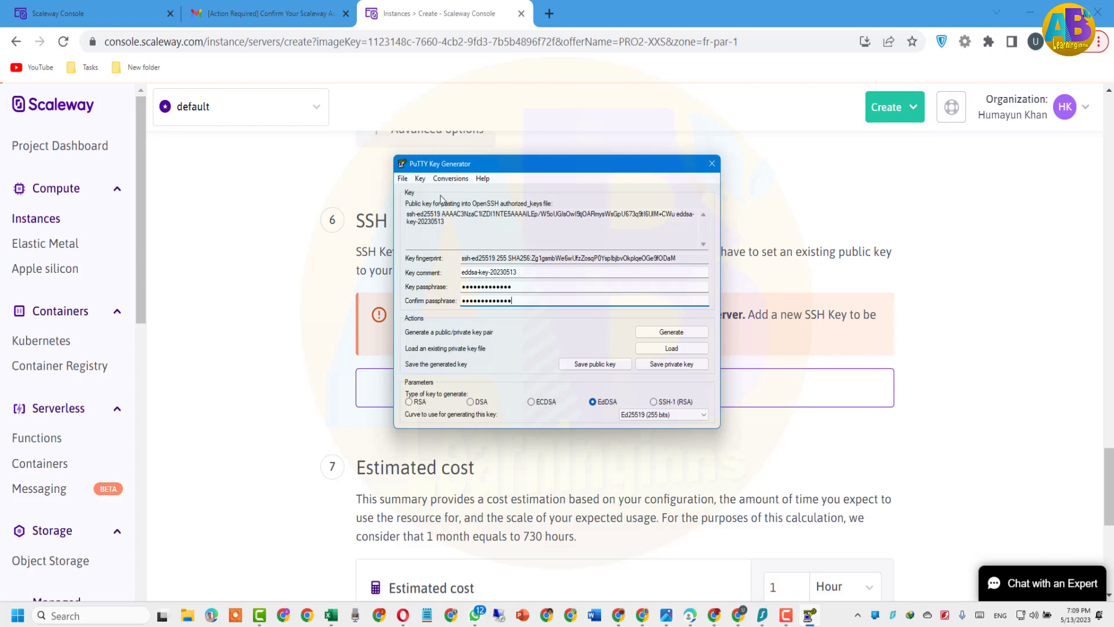
Copy the public key text to the clipboard and return to Scaleway
{"action": "left_click_drag", "start_coordinate": [445, 222], "coordinate": [406, 214]}
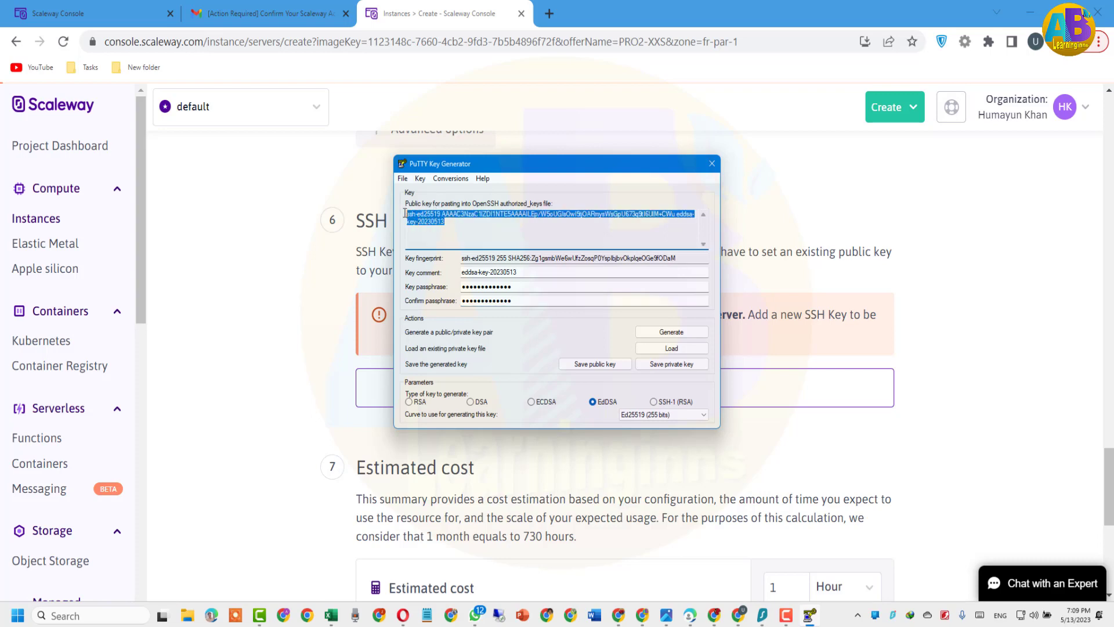
{"action": "right_click", "coordinate": [420, 213]}
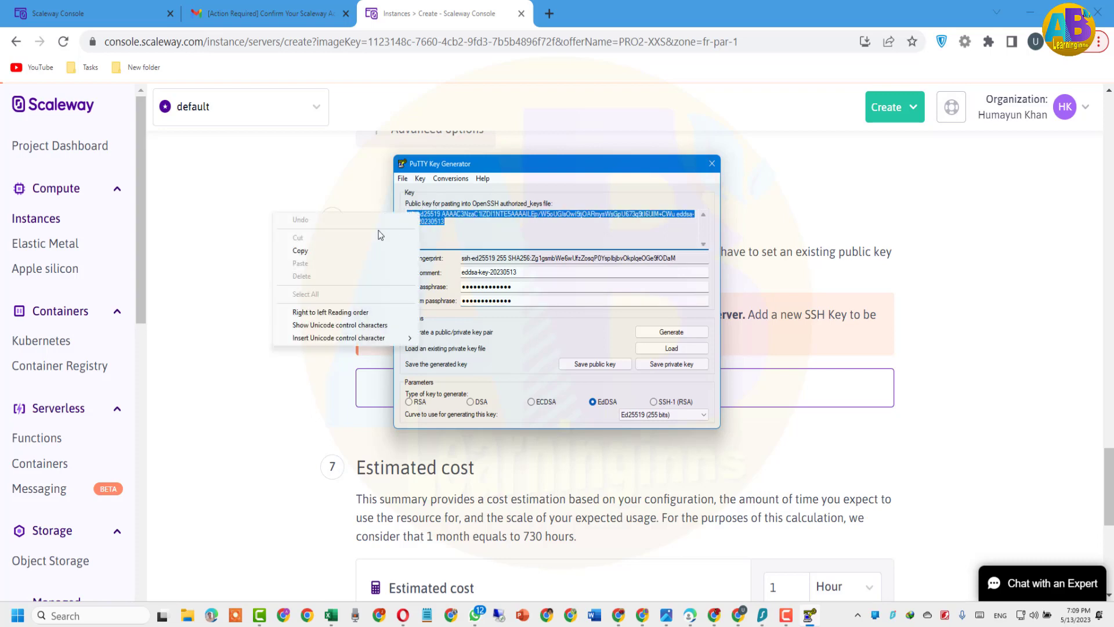
{"action": "left_click", "coordinate": [312, 251]}
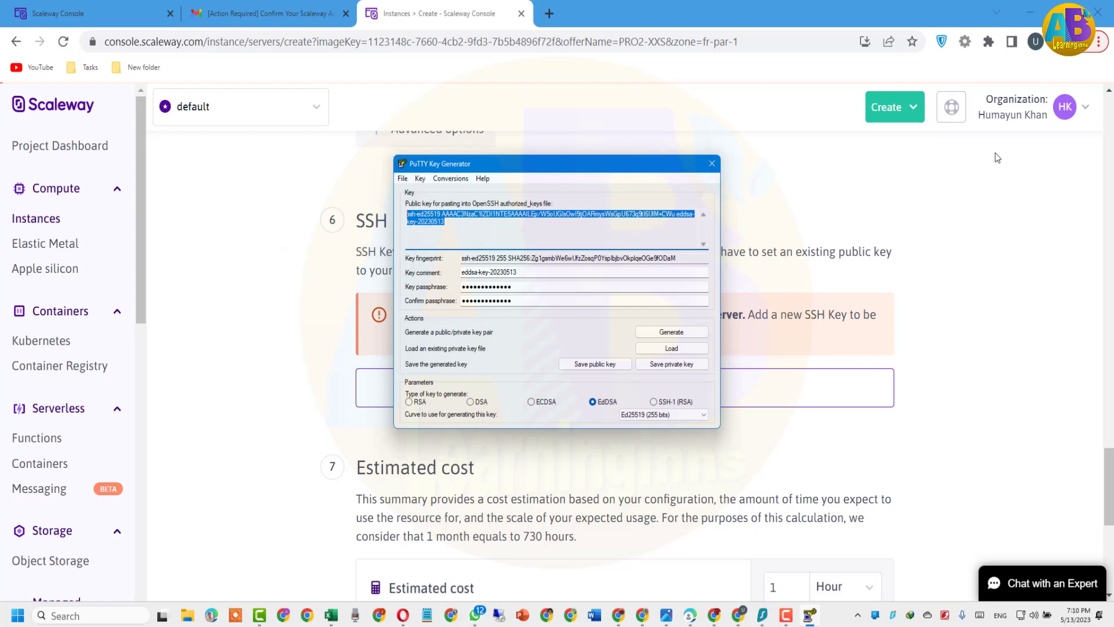
{"action": "left_click", "coordinate": [954, 286]}
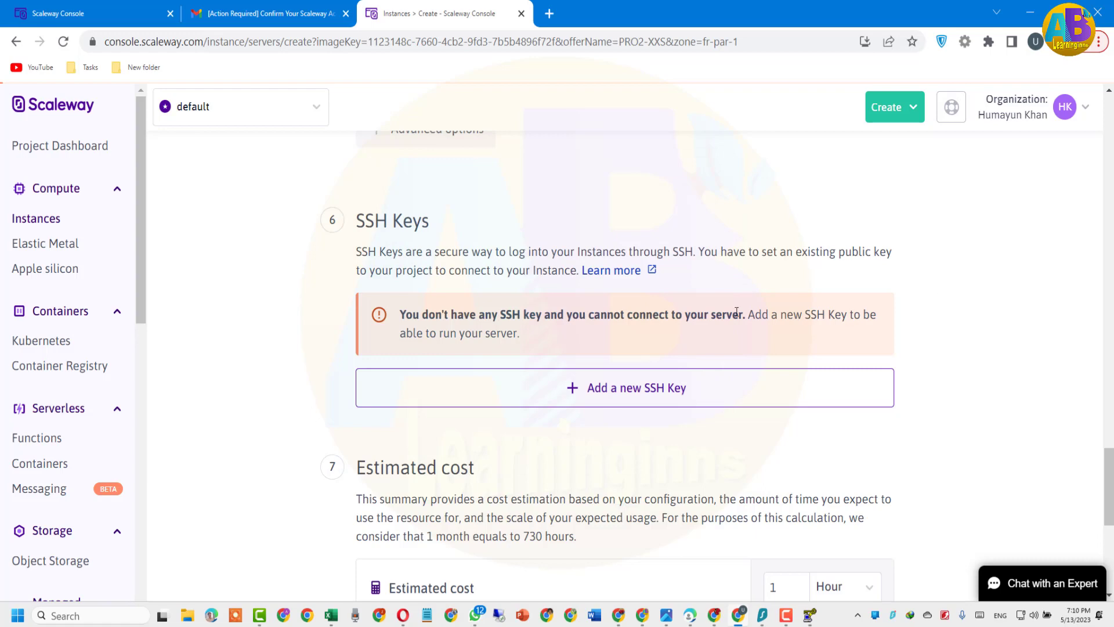
Paste the copied public key into the Add an SSH key form
{"action": "scroll", "coordinate": [739, 423], "scroll_direction": "down", "scroll_amount": 5}
{"action": "scroll", "coordinate": [740, 421], "scroll_direction": "up", "scroll_amount": 2}
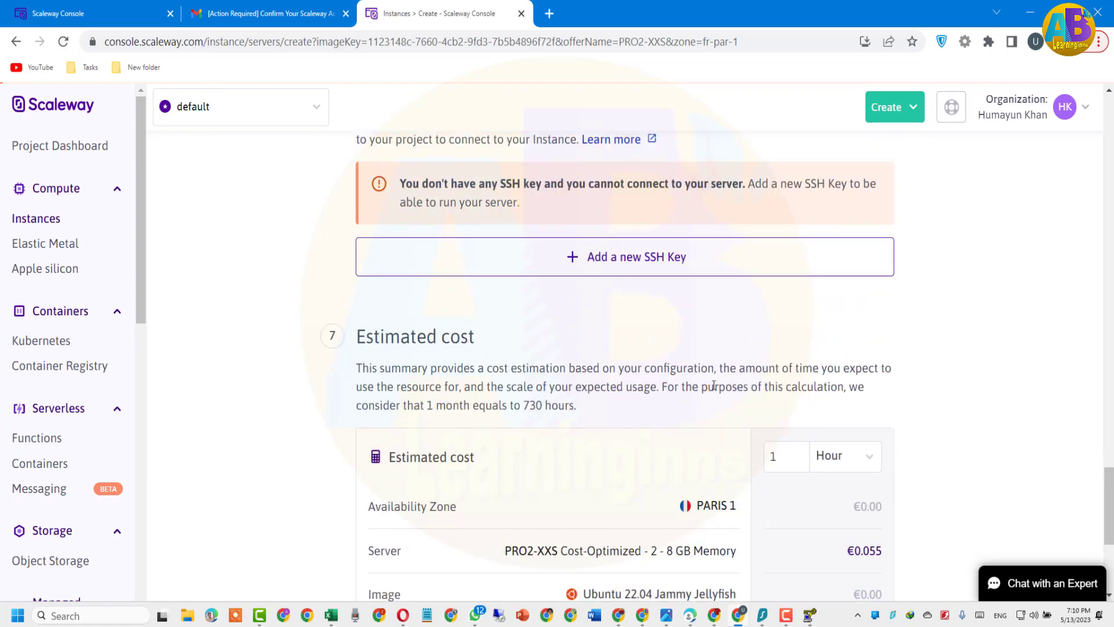
{"action": "left_click", "coordinate": [618, 259]}
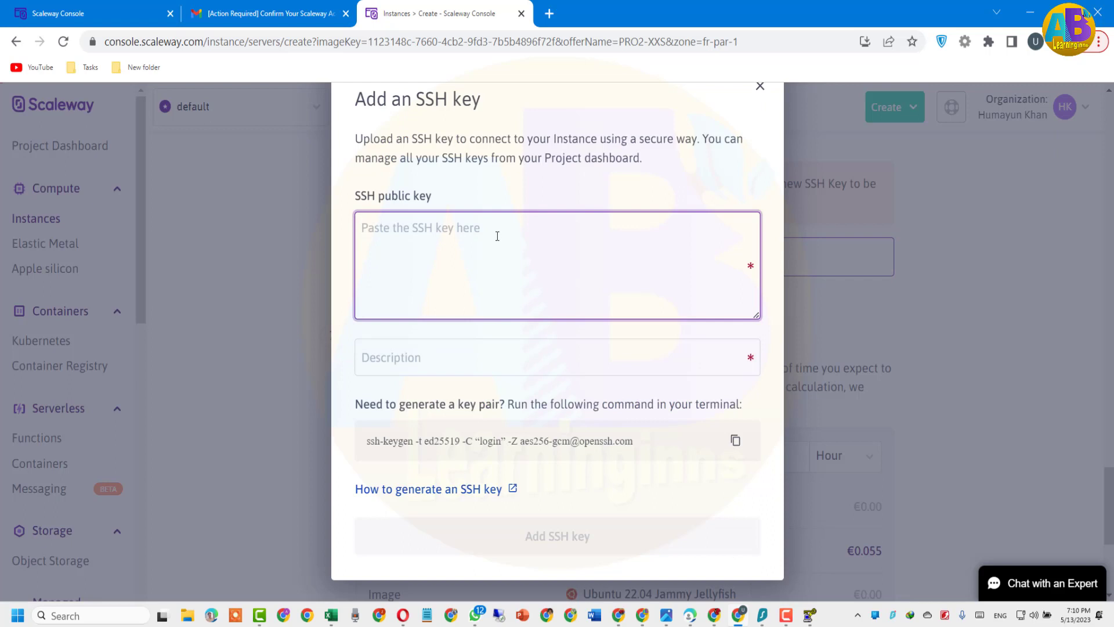
{"action": "right_click", "coordinate": [500, 238]}
{"action": "left_click", "coordinate": [532, 346]}
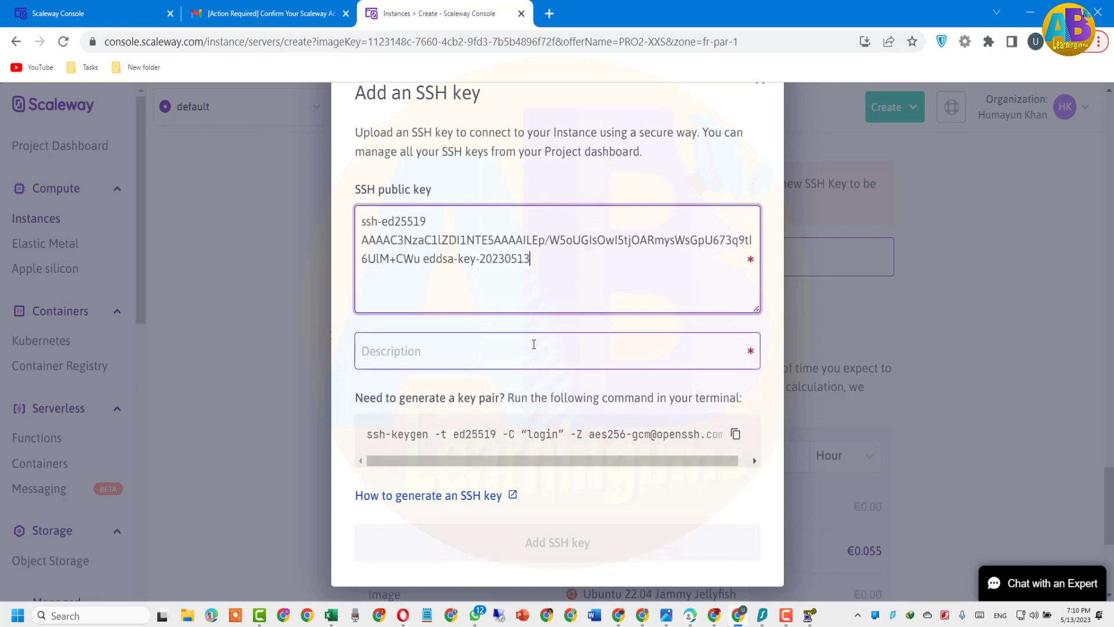
Give the key the description 'SSH' and add it
{"action": "left_click", "coordinate": [431, 357]}
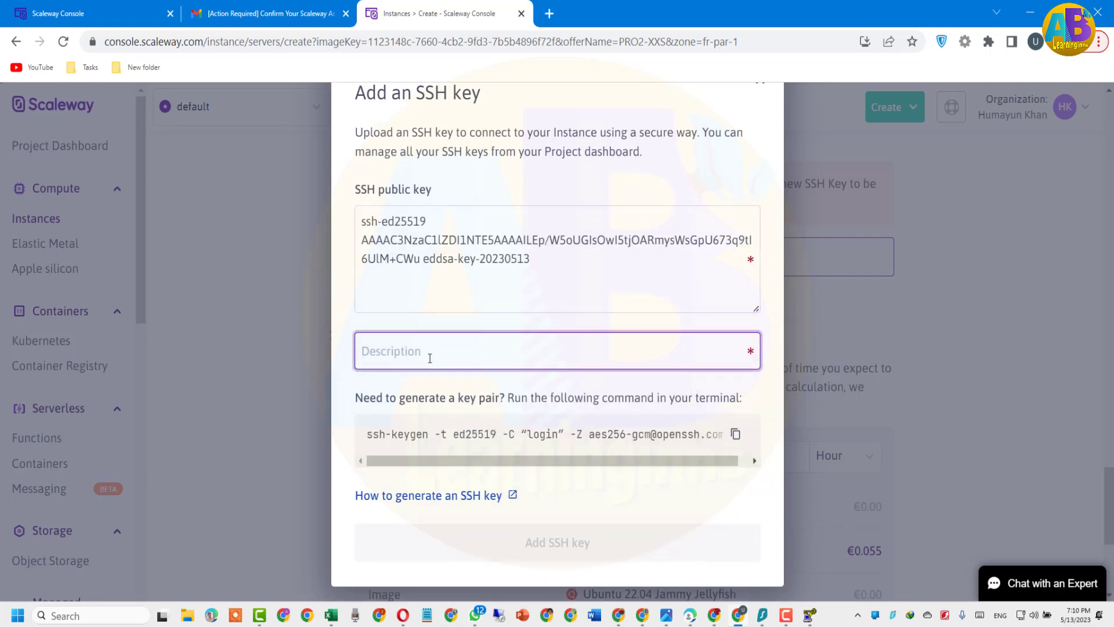
{"action": "type", "text": "SSS"}
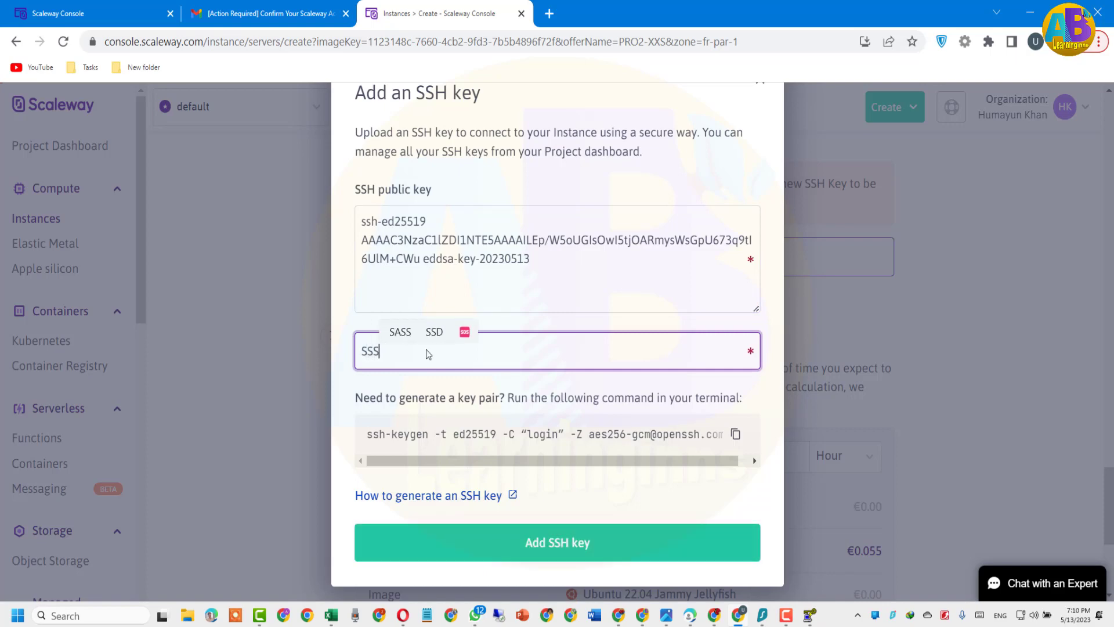
{"action": "key", "text": "BackSpace"}
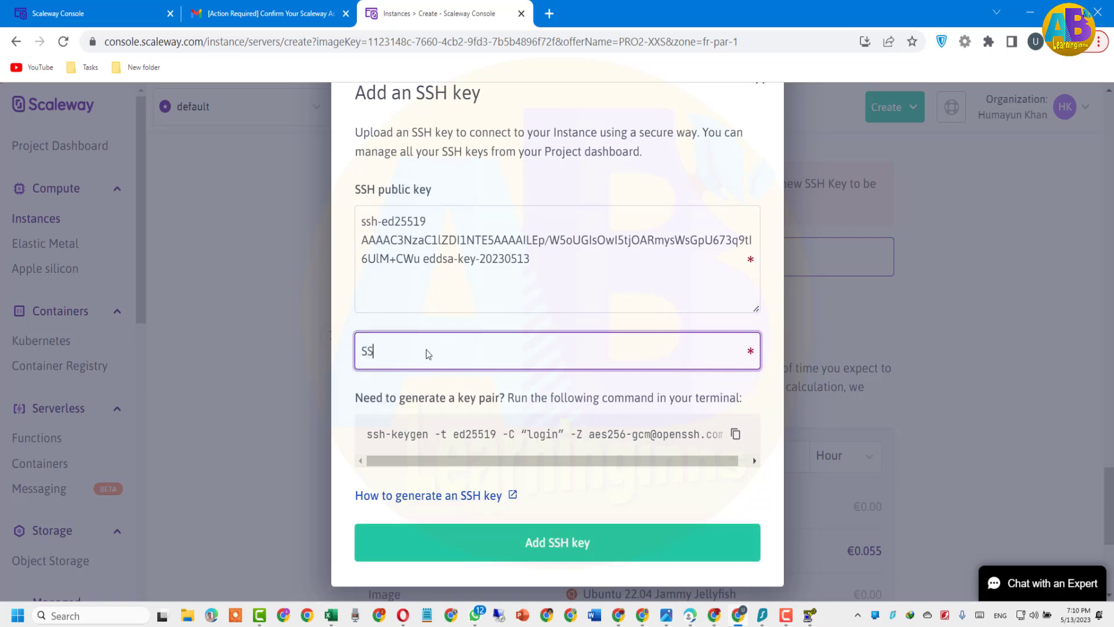
{"action": "type", "text": "H"}
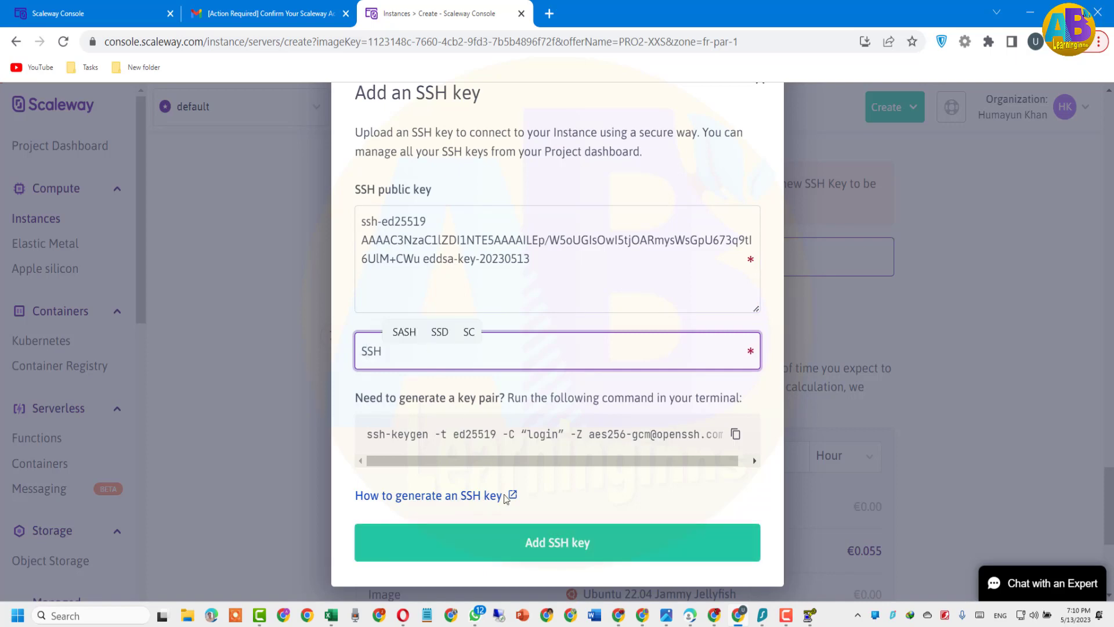
{"action": "left_click", "coordinate": [556, 542]}
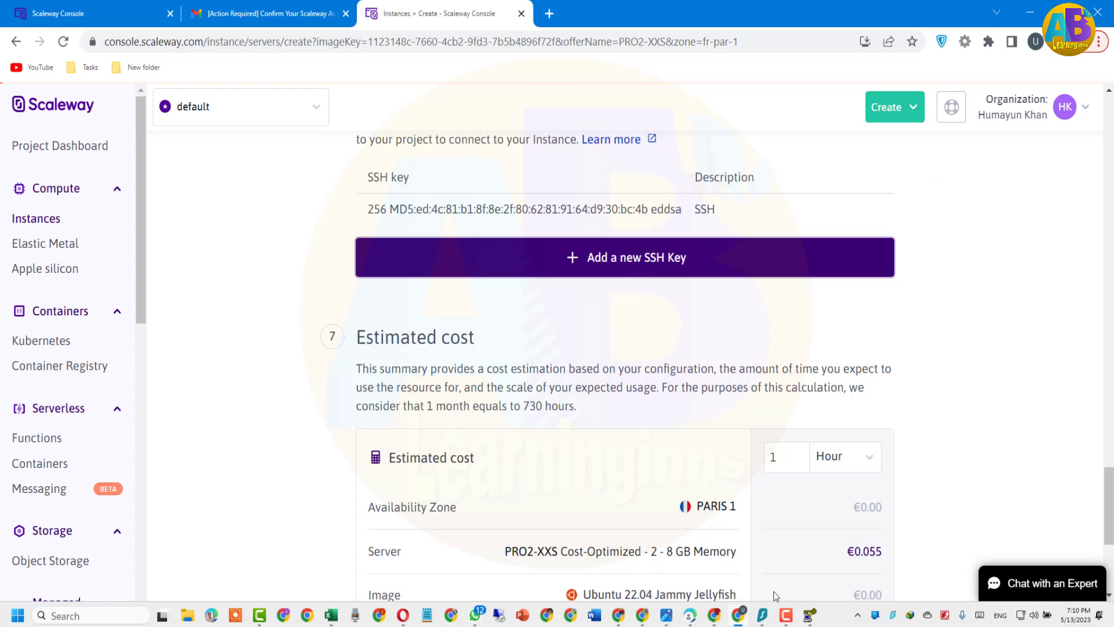
Save the public key to the Desktop with the file name 'ssh'
{"action": "left_click", "coordinate": [809, 615]}
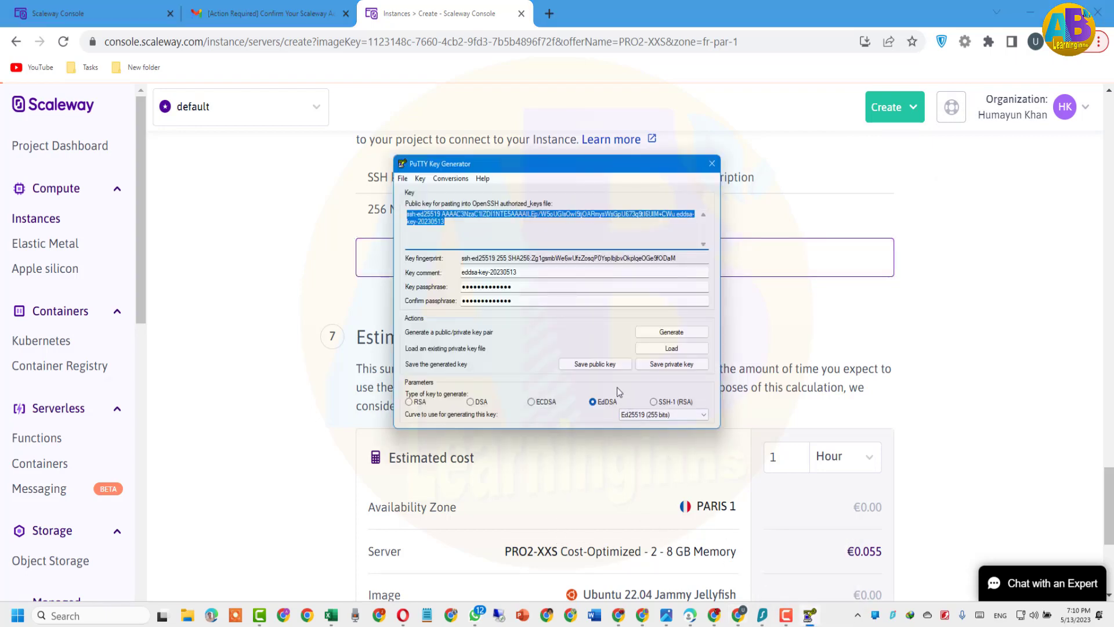
{"action": "left_click", "coordinate": [609, 366]}
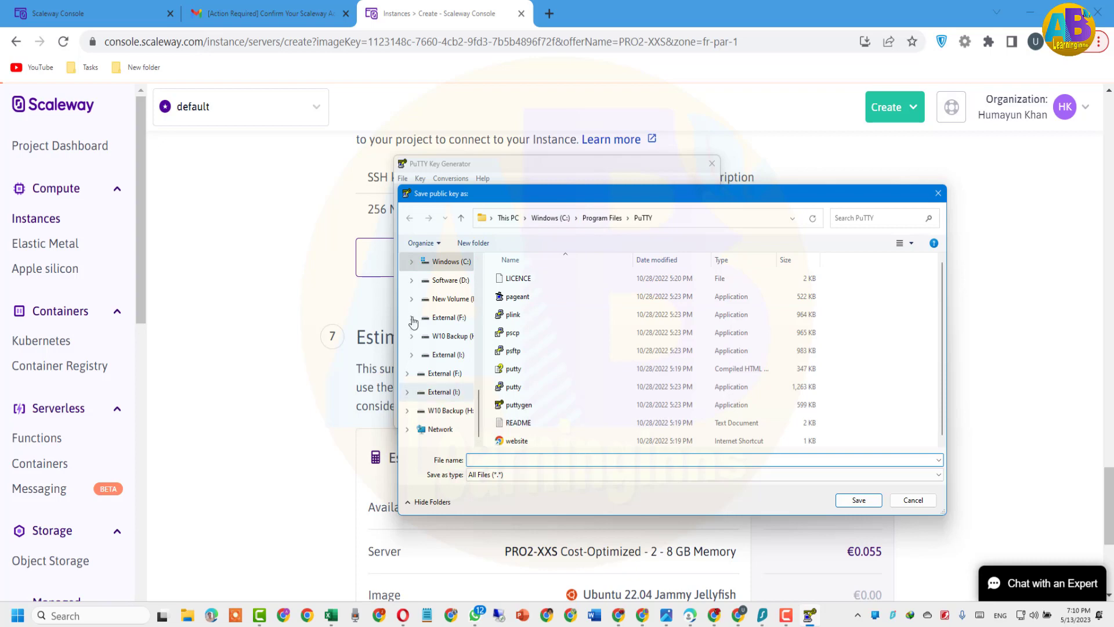
{"action": "scroll", "coordinate": [430, 348], "scroll_direction": "up", "scroll_amount": 10}
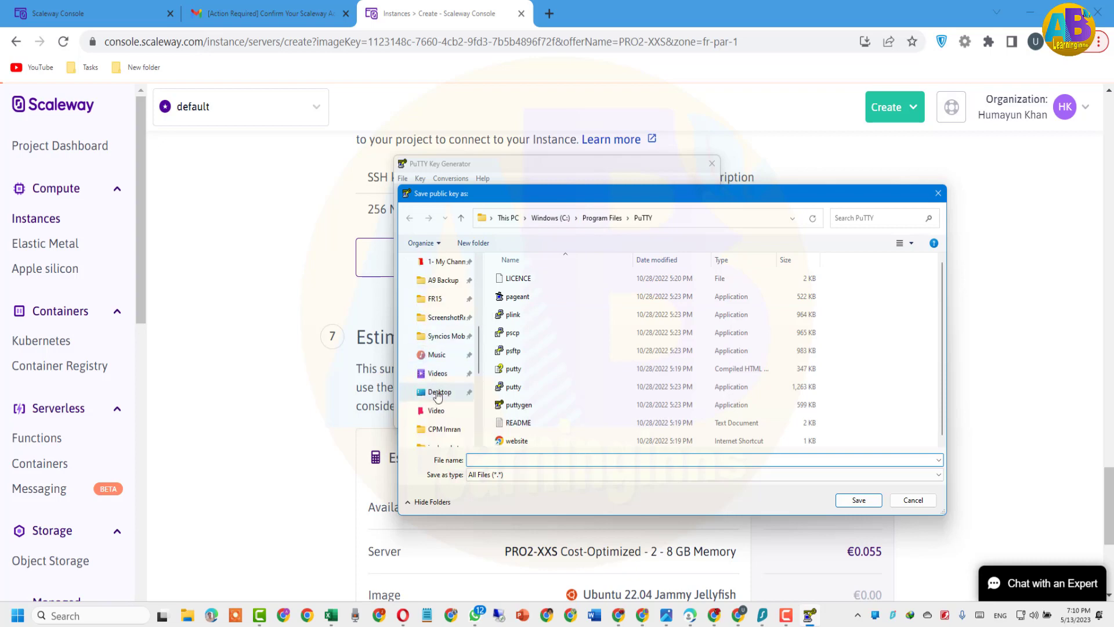
{"action": "left_click", "coordinate": [439, 394]}
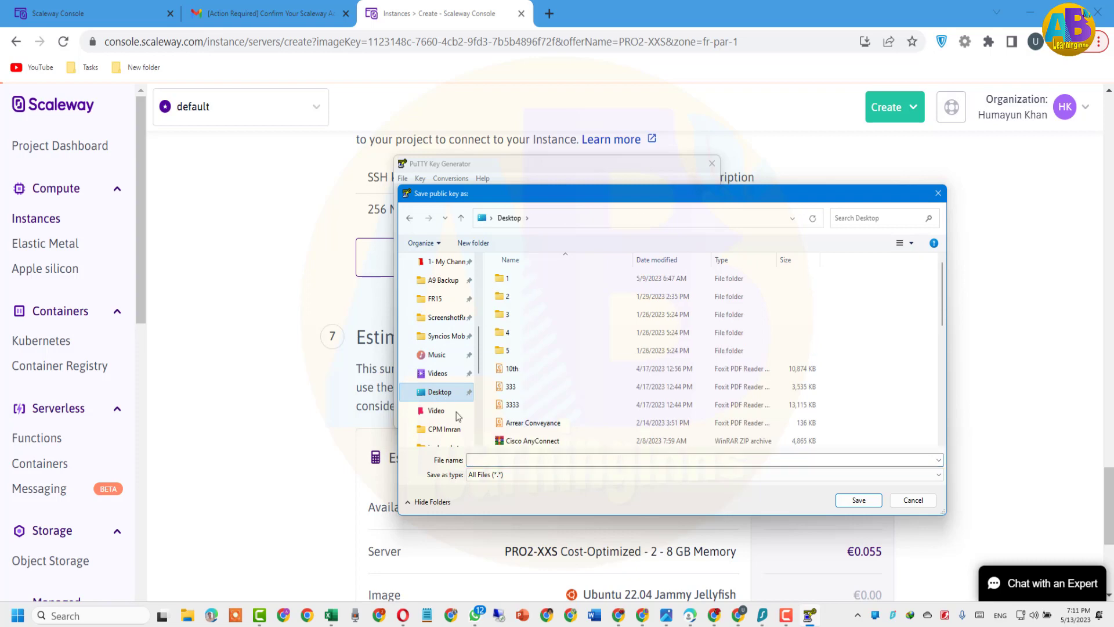
{"action": "left_click", "coordinate": [496, 459]}
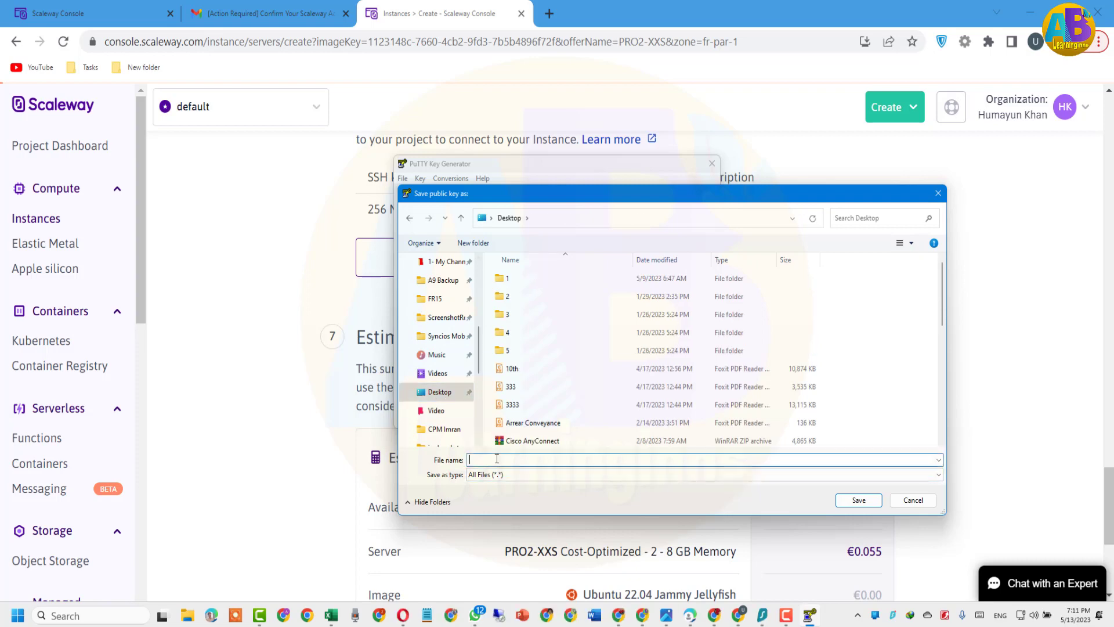
{"action": "type", "text": "ssh"}
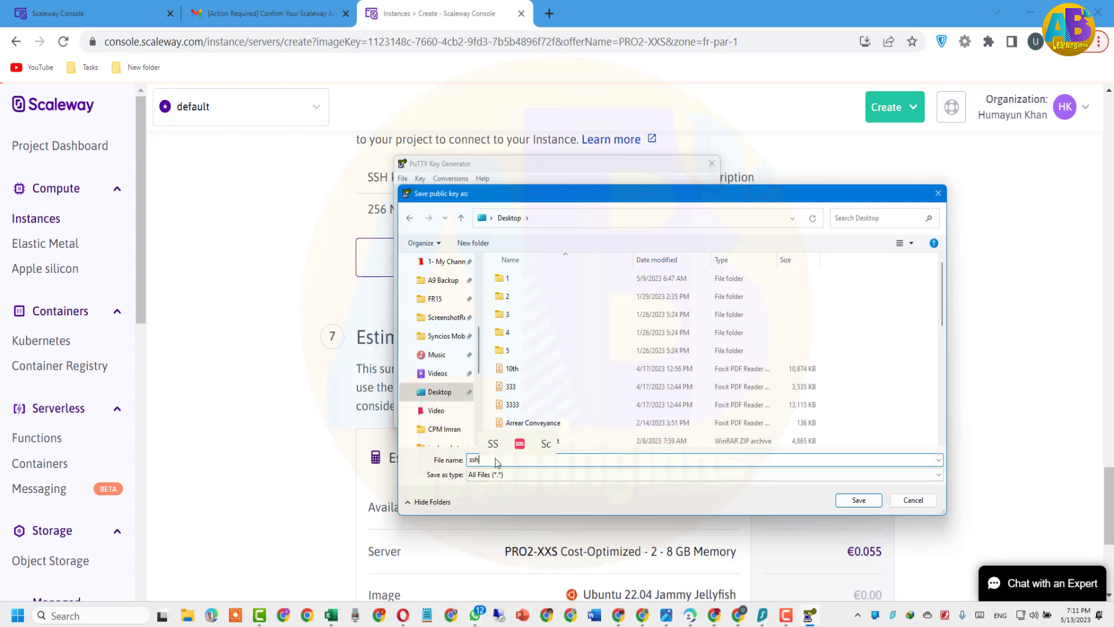
{"action": "left_click", "coordinate": [873, 502]}
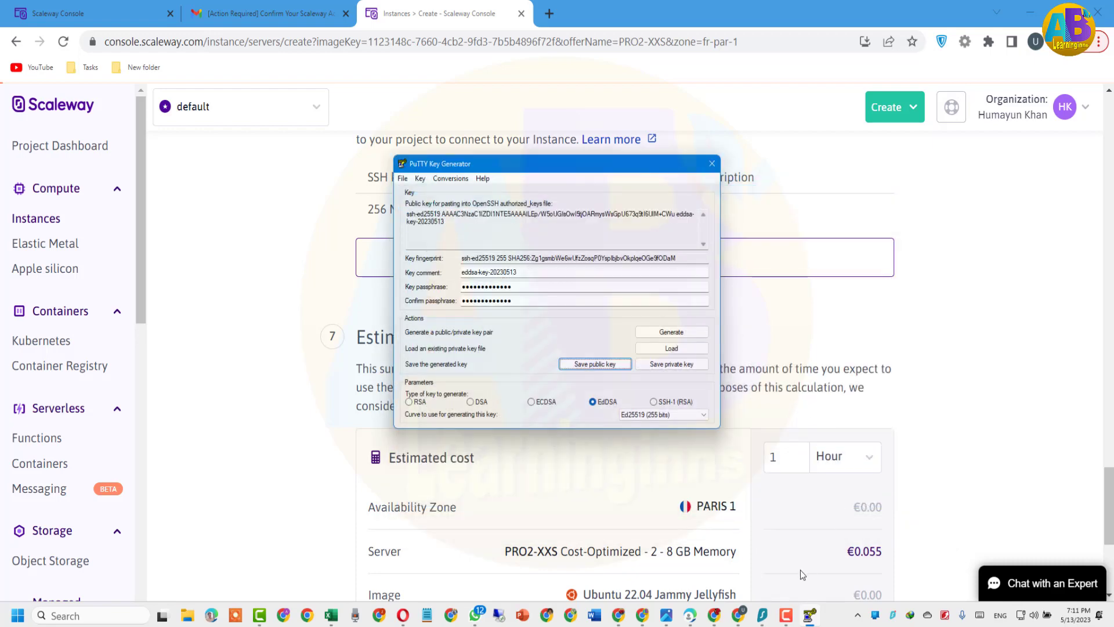
Save the private key as a .ppk file named 'ssh' on the Desktop, then return to Scaleway
{"action": "mouse_move", "coordinate": [807, 617]}
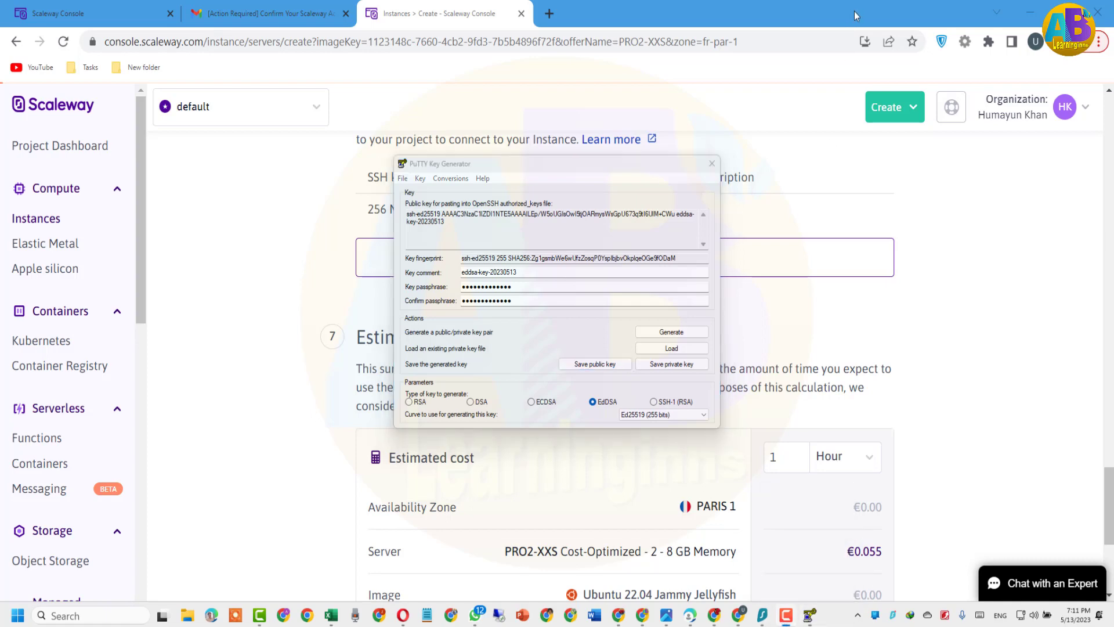
{"action": "left_click", "coordinate": [671, 364]}
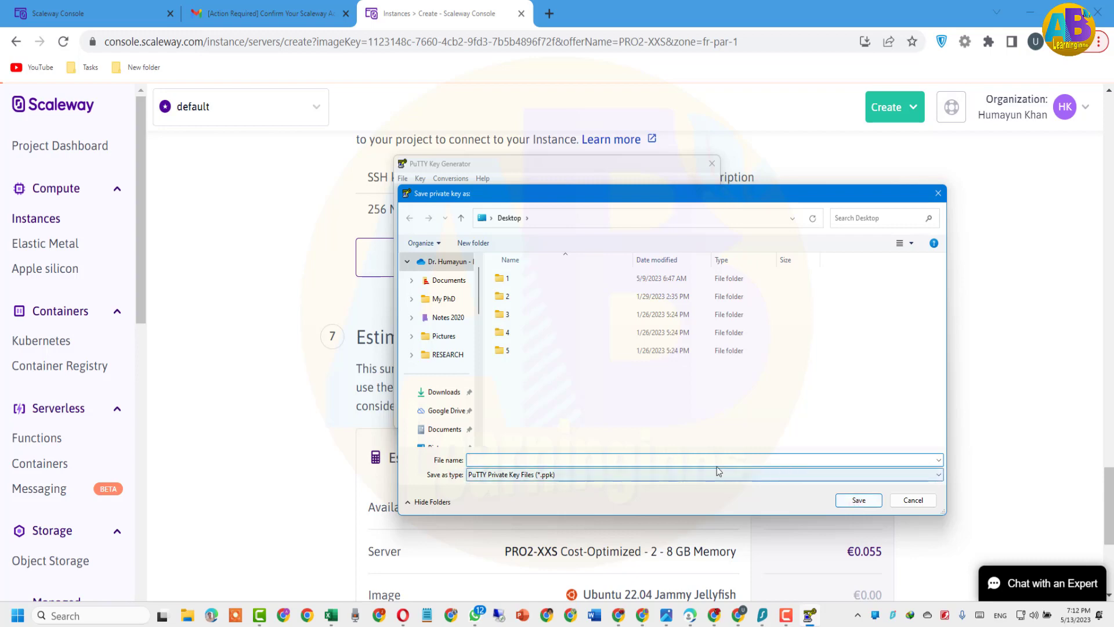
{"action": "left_click", "coordinate": [600, 460]}
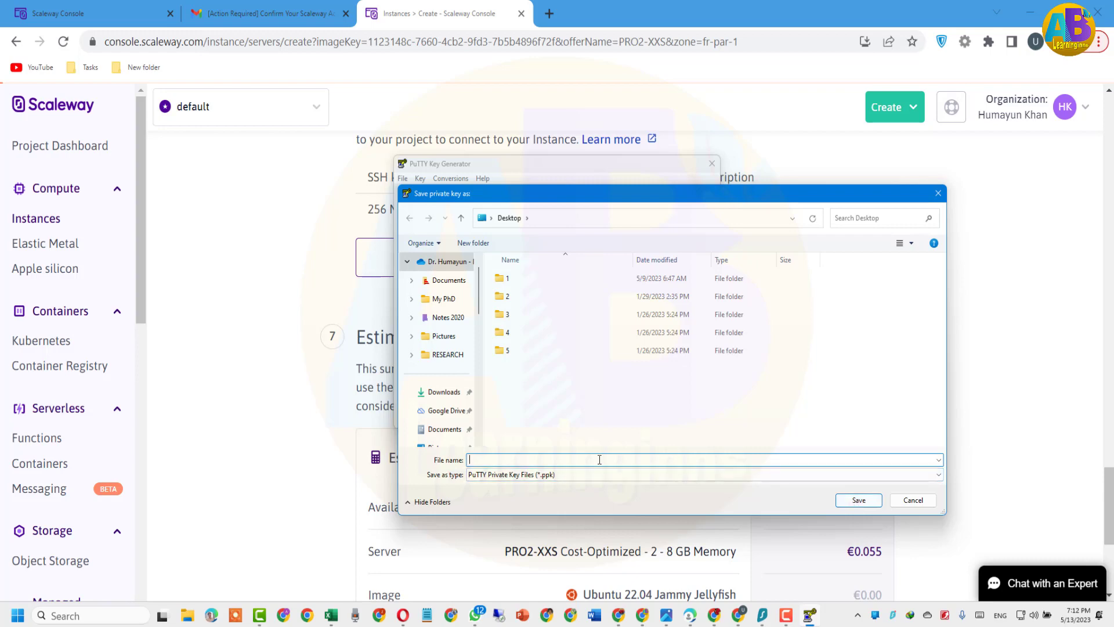
{"action": "type", "text": "ssh P"}
{"action": "left_click", "coordinate": [869, 502]}
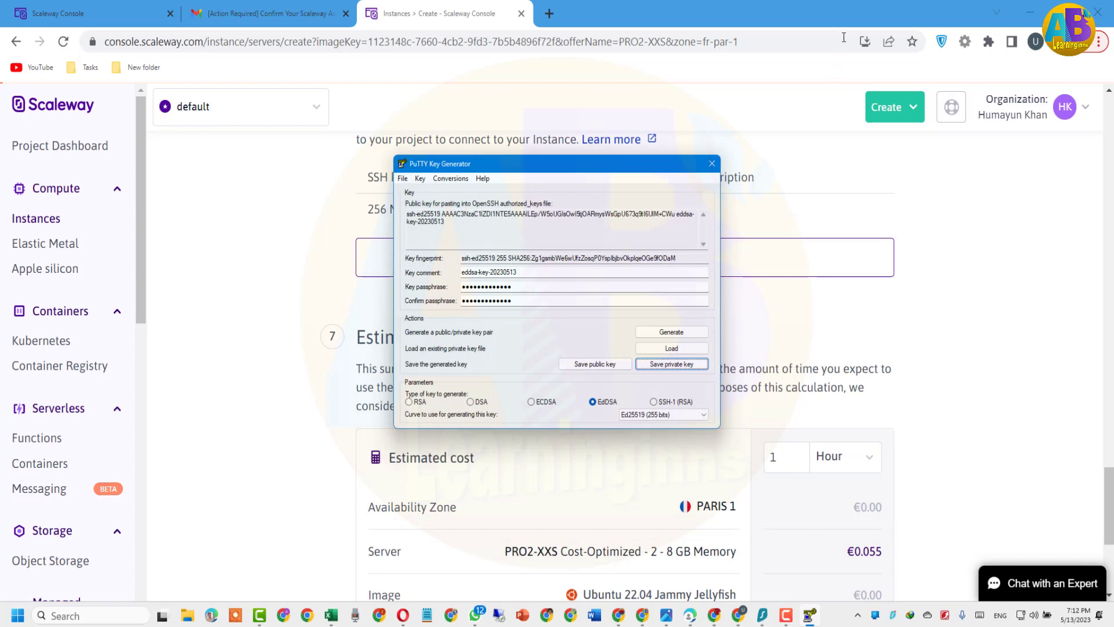
{"action": "left_click", "coordinate": [856, 15]}
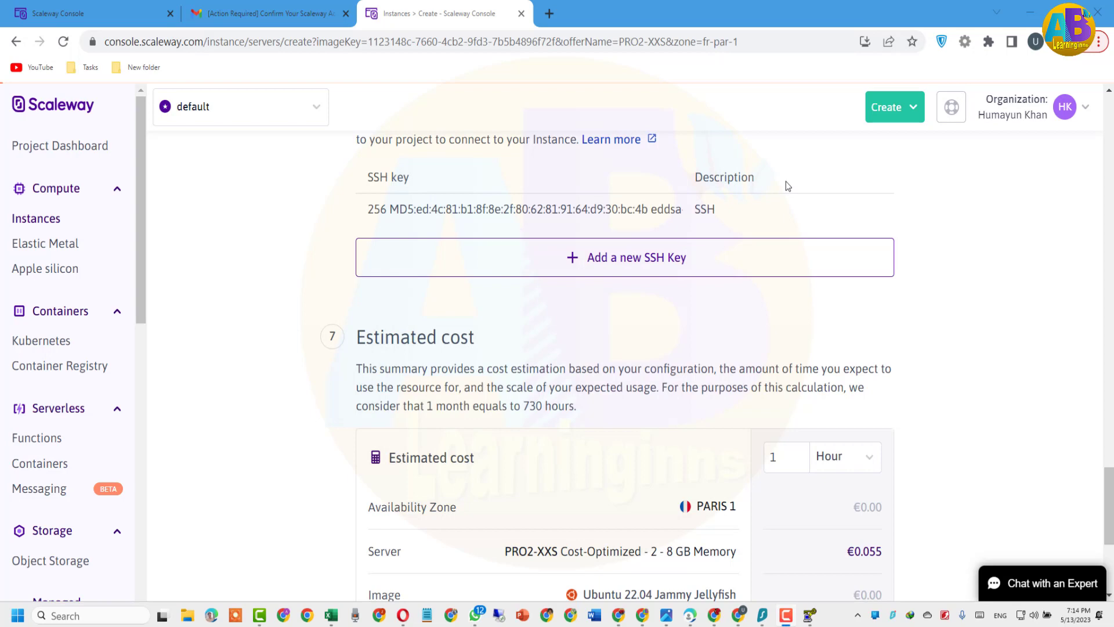
{"action": "scroll", "coordinate": [773, 254], "scroll_direction": "up", "scroll_amount": 2}
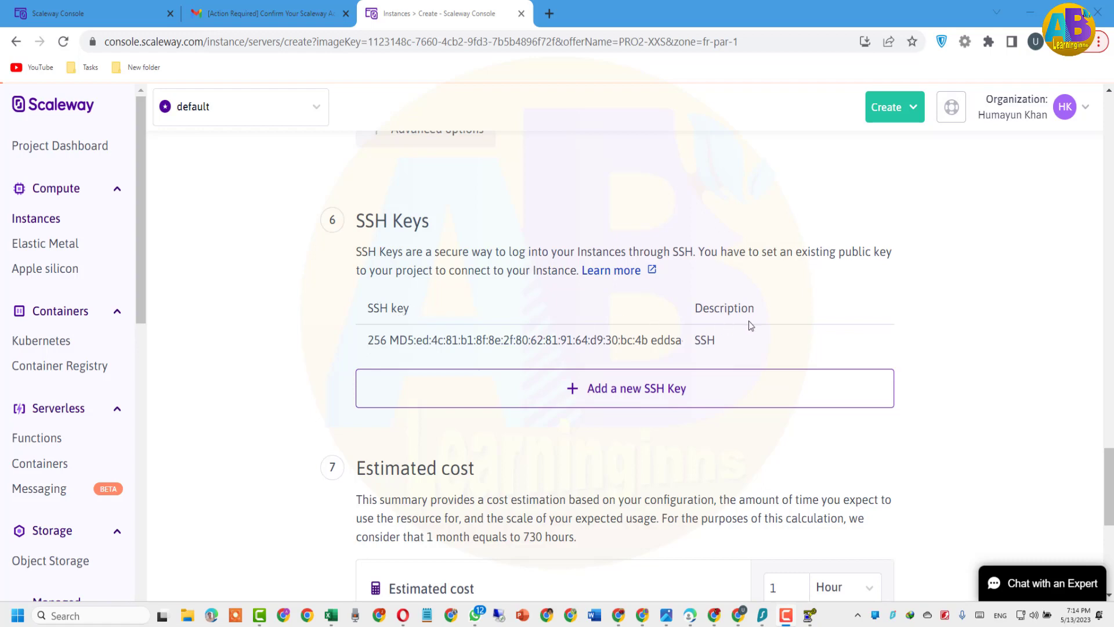
{"action": "scroll", "coordinate": [750, 325], "scroll_direction": "down", "scroll_amount": 6}
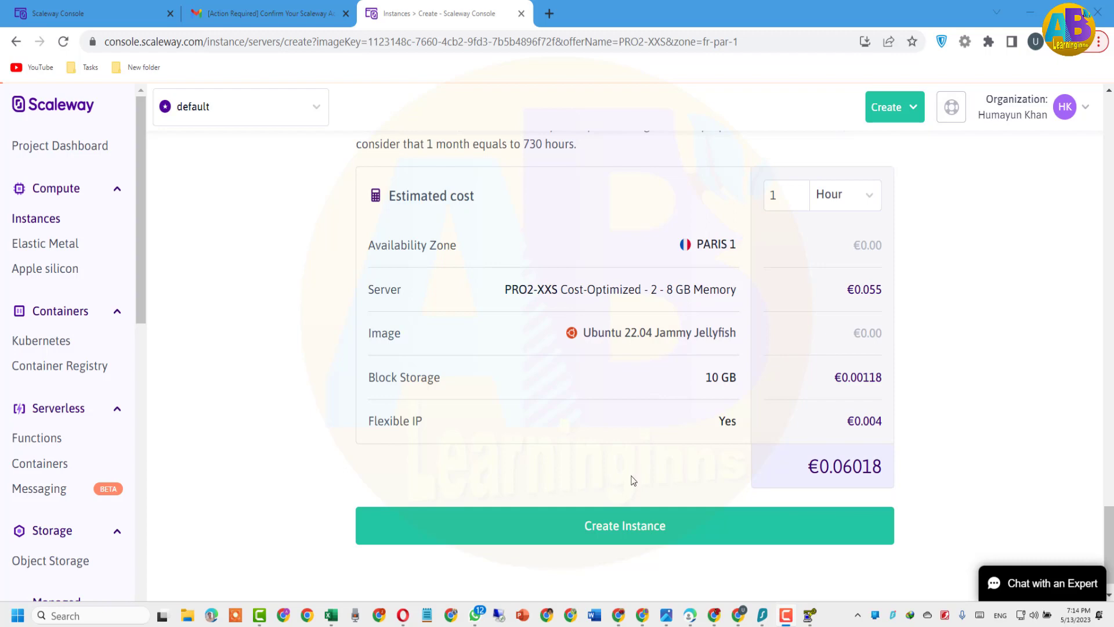
{"action": "left_click", "coordinate": [644, 552]}
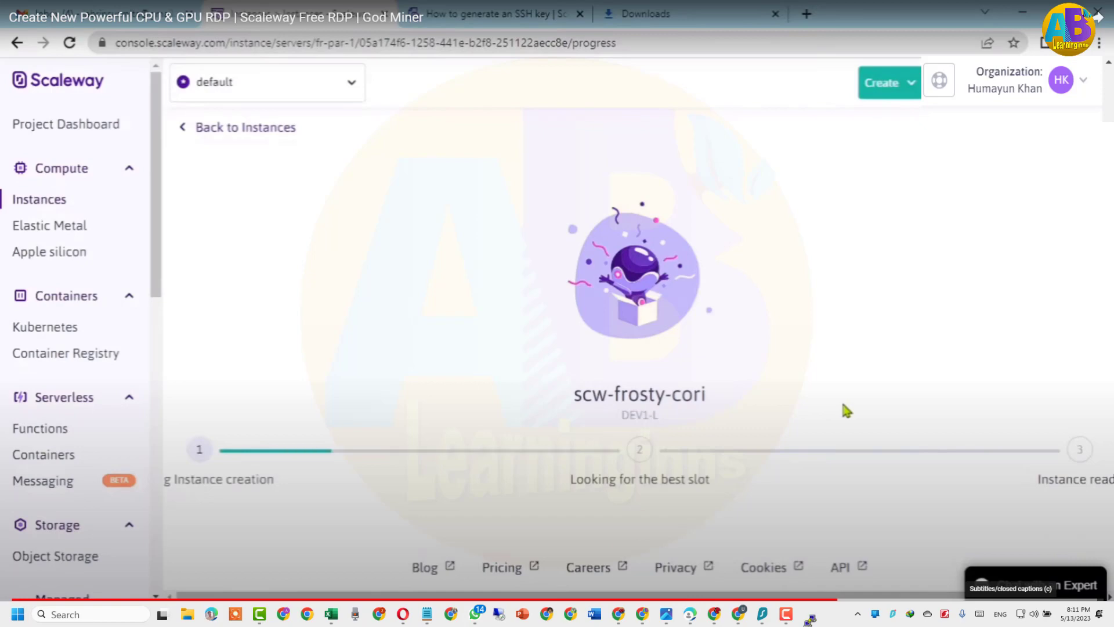
Copy the running instance's public IP 163.172.139.205 from its Overview page
{"action": "scroll", "coordinate": [377, 354], "scroll_direction": "down", "scroll_amount": 7}
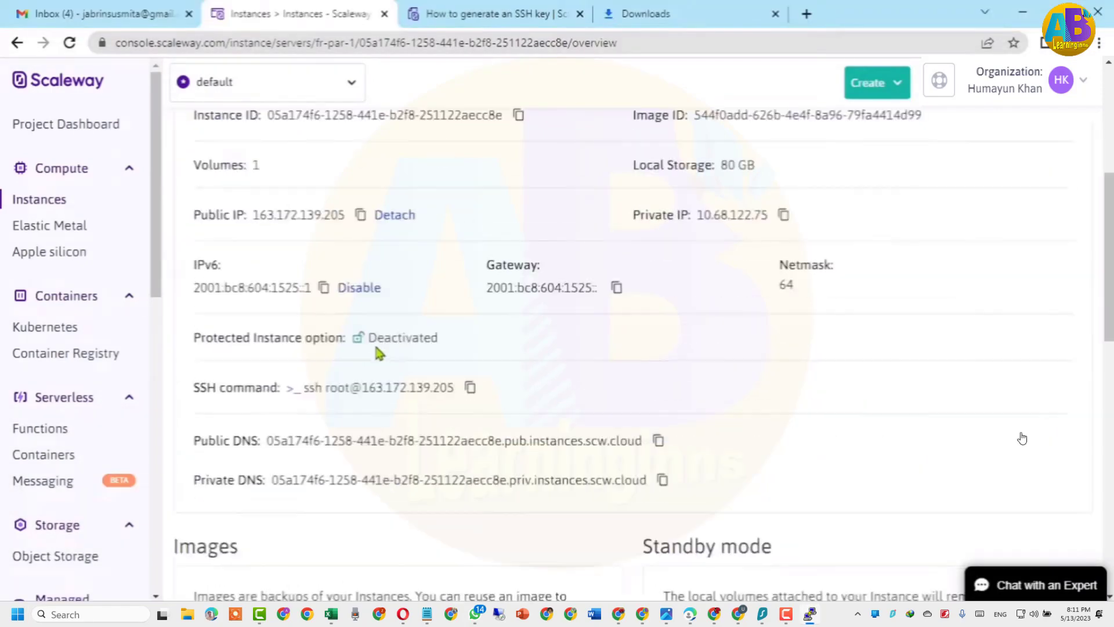
{"action": "scroll", "coordinate": [377, 357], "scroll_direction": "up", "scroll_amount": 5}
{"action": "scroll", "coordinate": [325, 394], "scroll_direction": "up", "scroll_amount": 3}
{"action": "scroll", "coordinate": [316, 492], "scroll_direction": "down", "scroll_amount": 2}
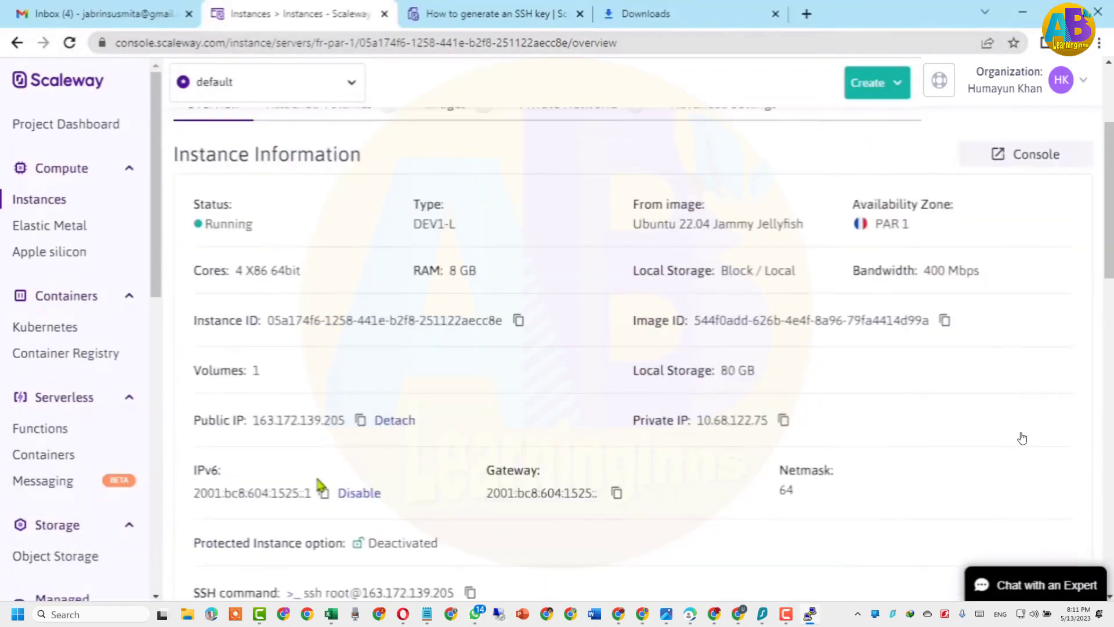
{"action": "left_click_drag", "start_coordinate": [201, 383], "coordinate": [363, 391]}
{"action": "left_click", "coordinate": [361, 378]}
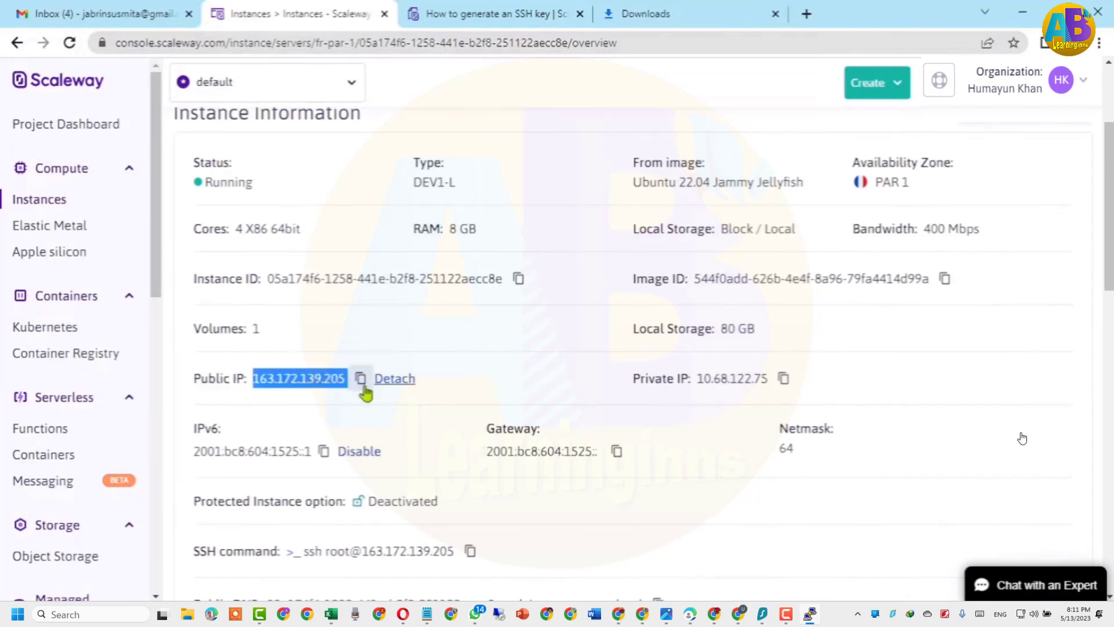
{"action": "left_click", "coordinate": [360, 379]}
{"action": "scroll", "coordinate": [294, 392], "scroll_direction": "up", "scroll_amount": 3}
{"action": "left_click_drag", "start_coordinate": [203, 347], "coordinate": [282, 355]}
{"action": "scroll", "coordinate": [284, 407], "scroll_direction": "down", "scroll_amount": 3}
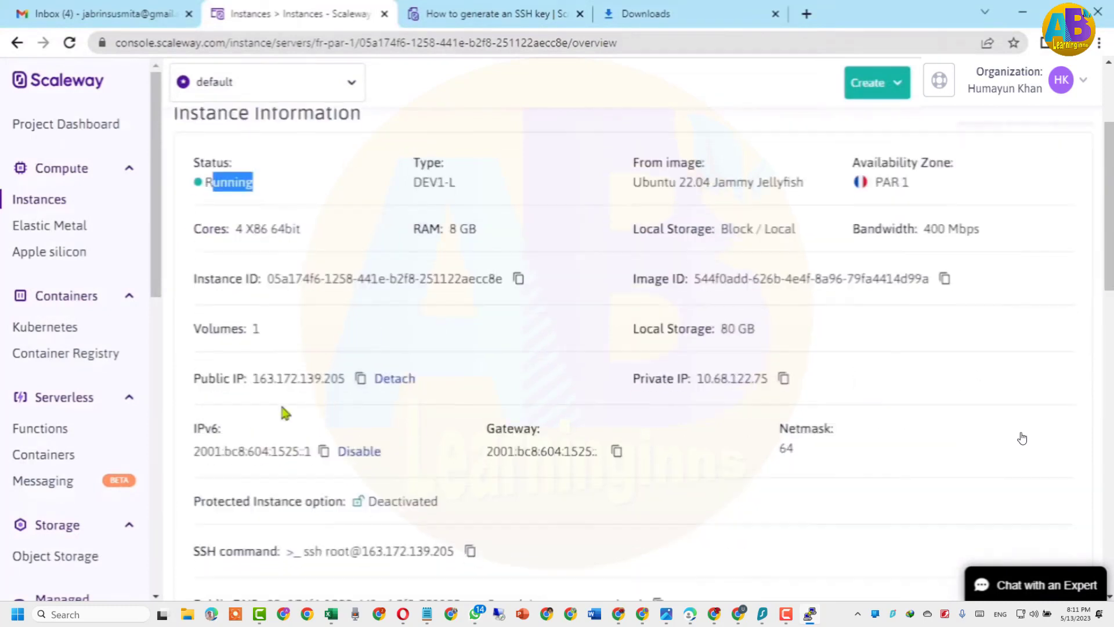
{"action": "left_click", "coordinate": [360, 542]}
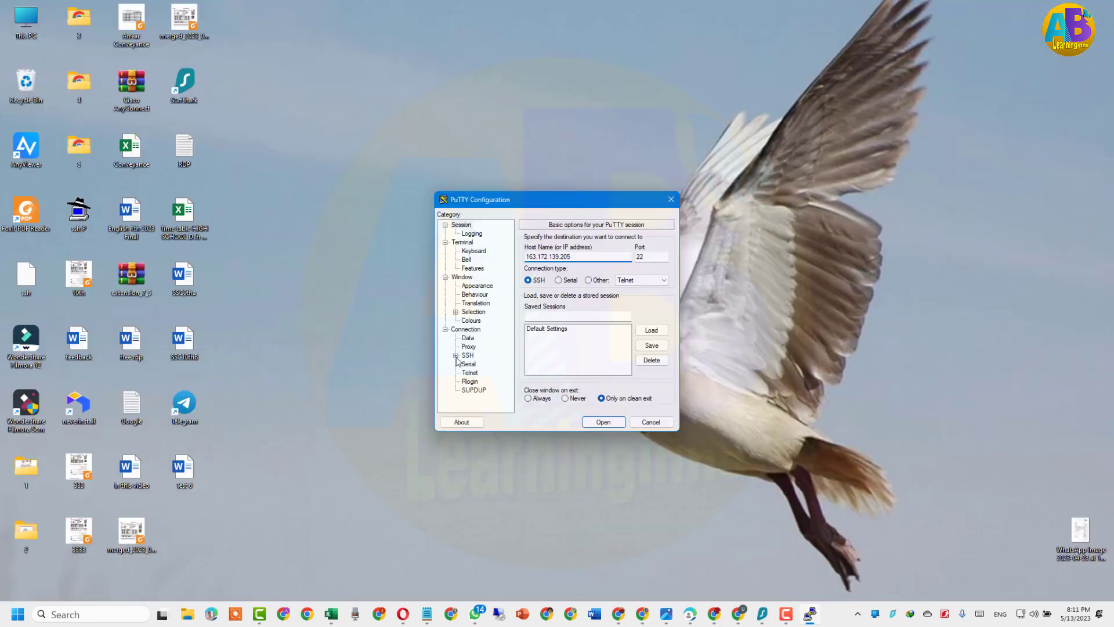
{"action": "left_click", "coordinate": [455, 355]}
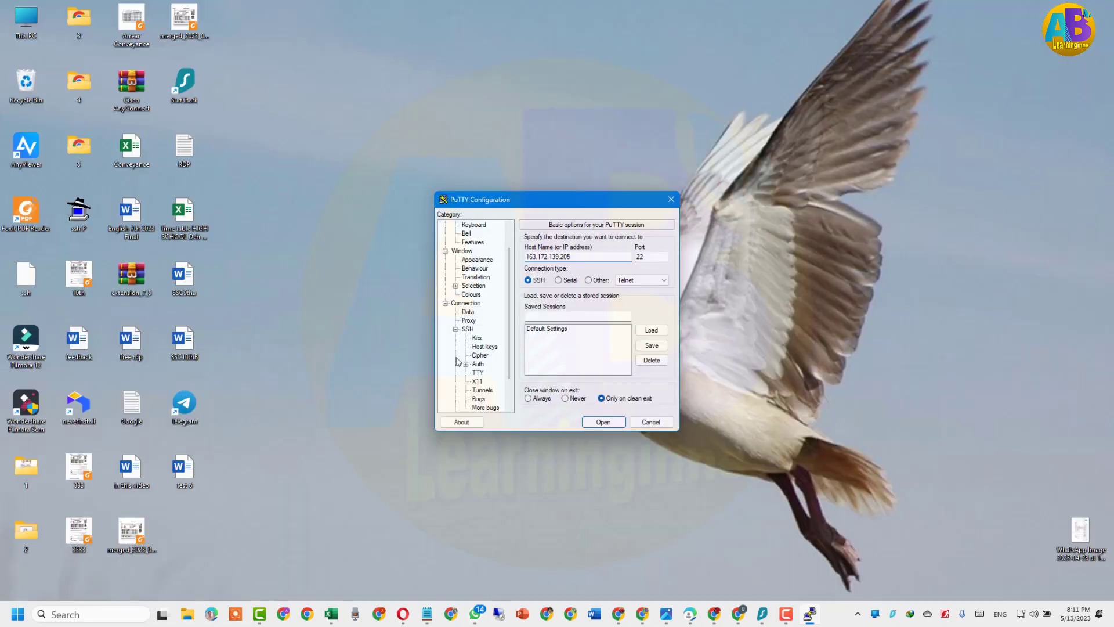
Under Connection > SSH > Auth, allow agent forwarding and username changes in SSH-2
{"action": "left_click", "coordinate": [469, 330]}
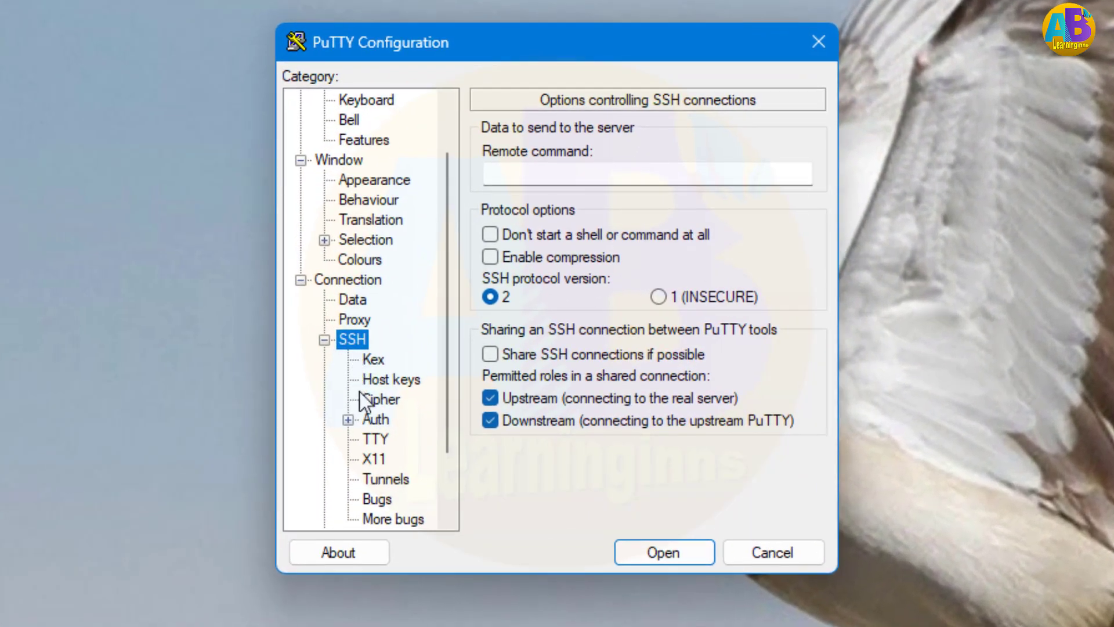
{"action": "left_click", "coordinate": [371, 420]}
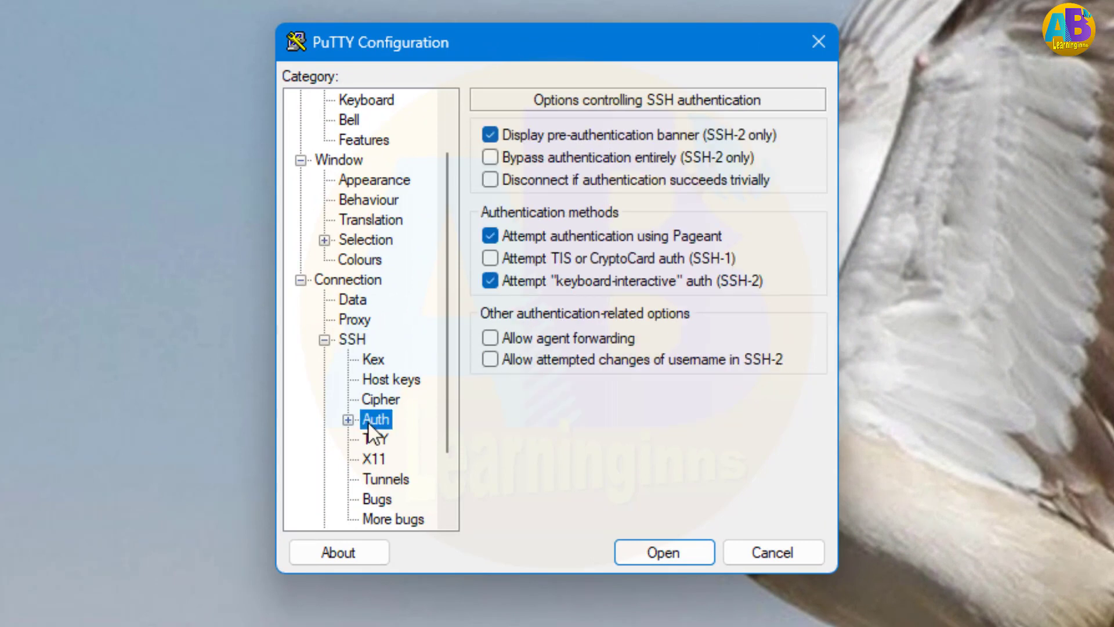
{"action": "left_click", "coordinate": [490, 339]}
{"action": "left_click", "coordinate": [486, 363]}
Go to Auth > Credentials and browse for the private key file
{"action": "left_click", "coordinate": [348, 419]}
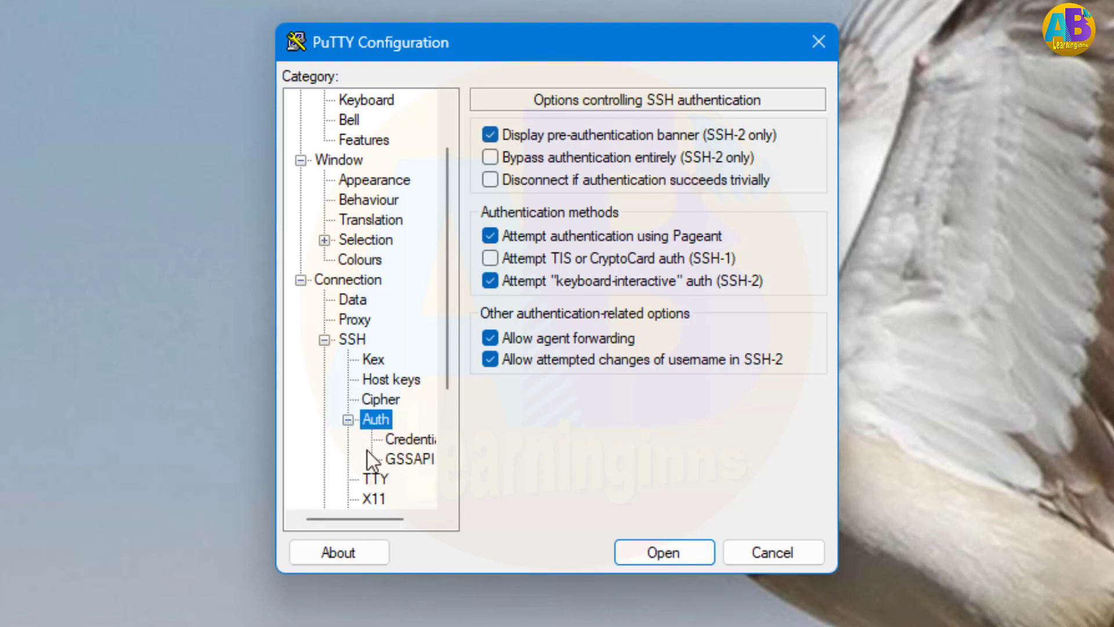
{"action": "left_click", "coordinate": [405, 461]}
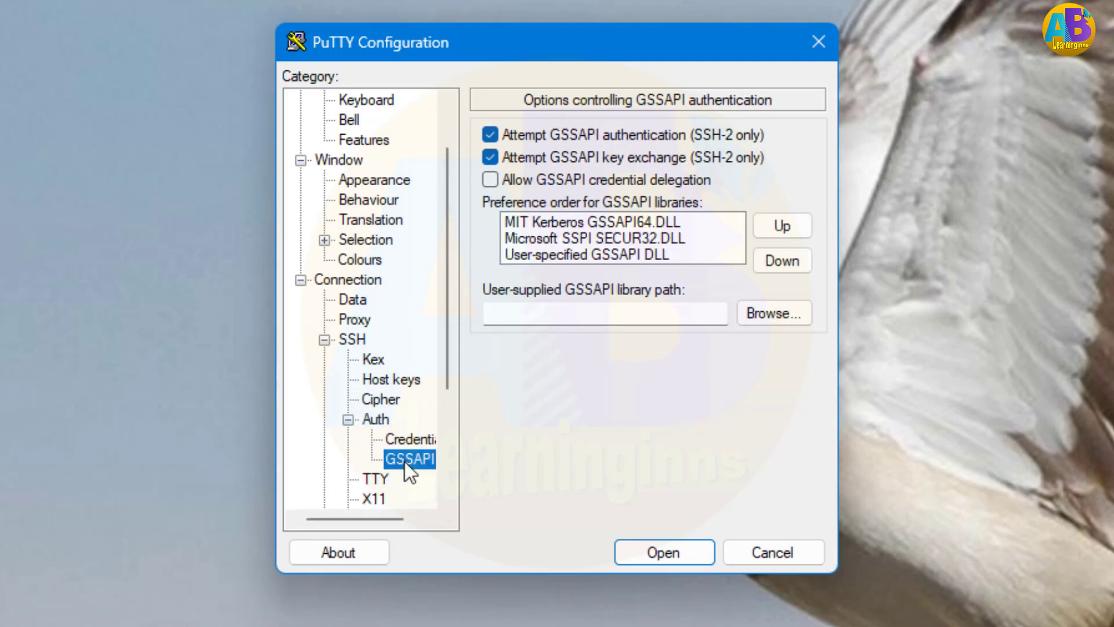
{"action": "left_click", "coordinate": [402, 441]}
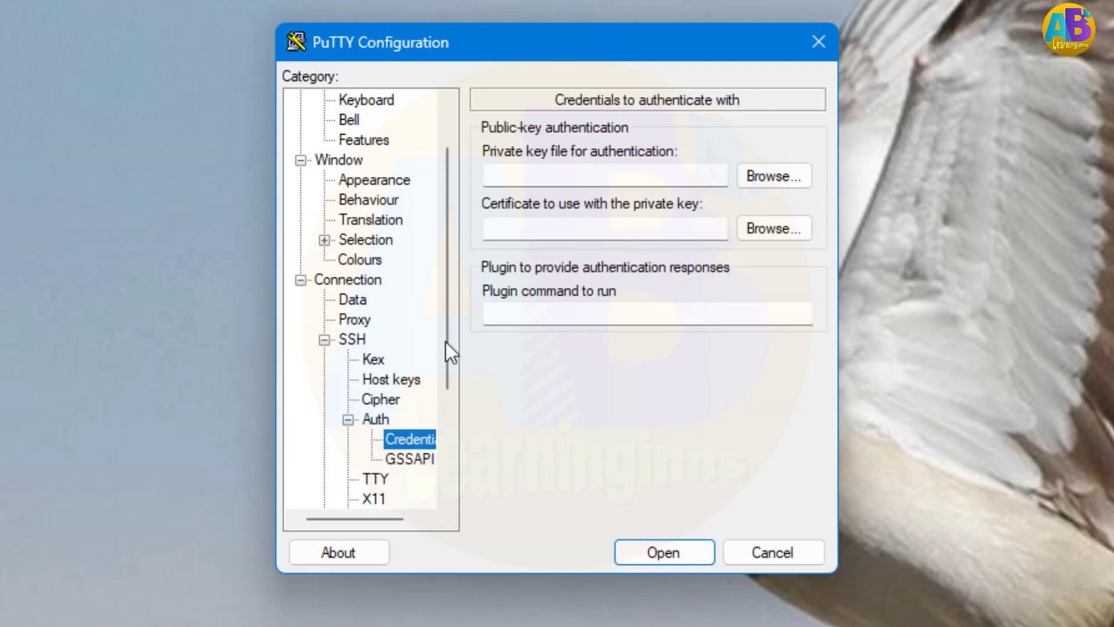
{"action": "left_click", "coordinate": [763, 180]}
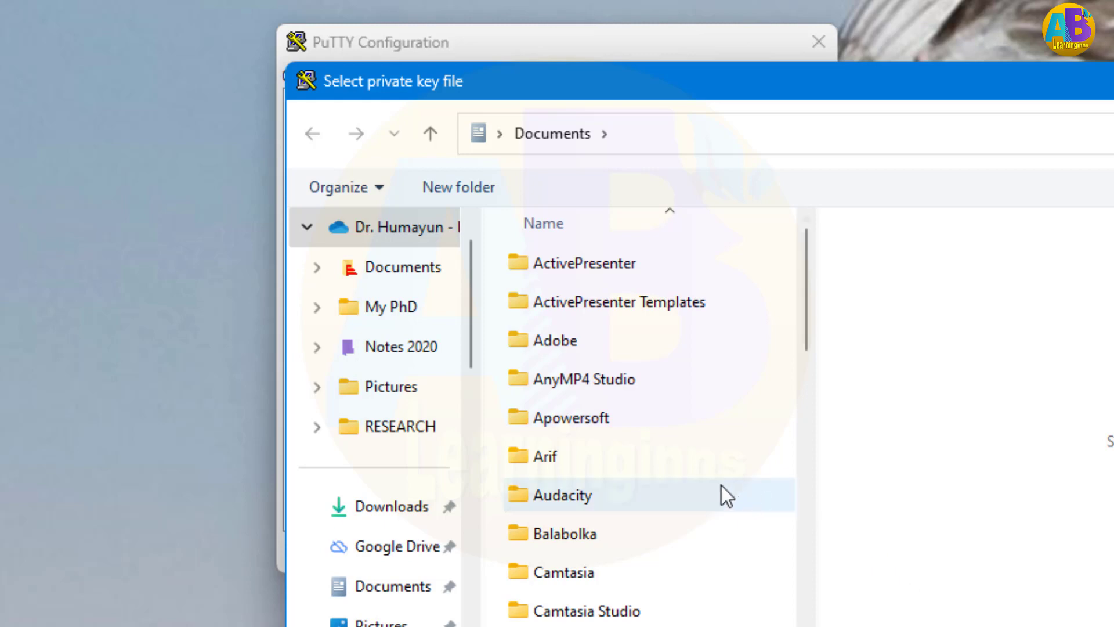
Choose 'ssh P' from the Desktop as the PuTTY private key file
{"action": "scroll", "coordinate": [410, 567], "scroll_direction": "down", "scroll_amount": 1}
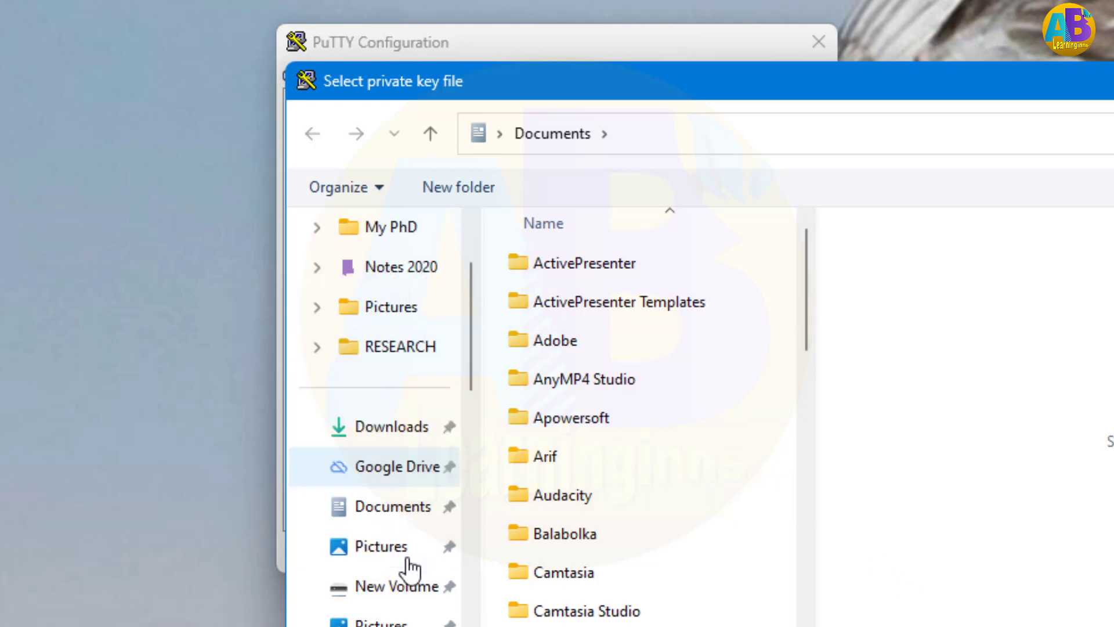
{"action": "scroll", "coordinate": [410, 569], "scroll_direction": "down", "scroll_amount": 2}
{"action": "scroll", "coordinate": [409, 568], "scroll_direction": "down", "scroll_amount": 3}
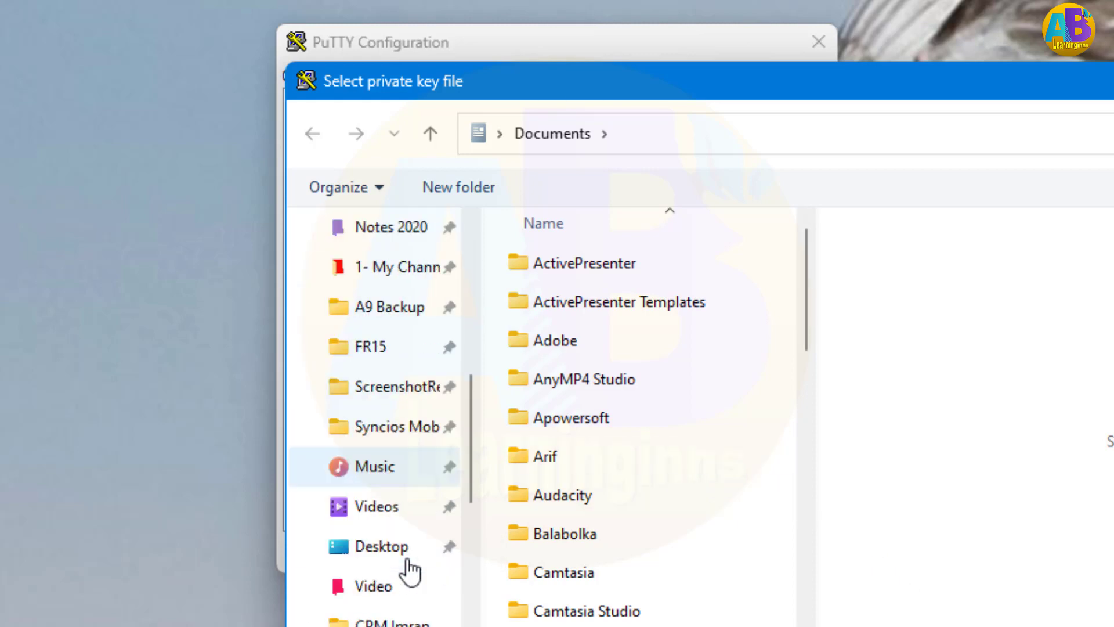
{"action": "left_click", "coordinate": [382, 467]}
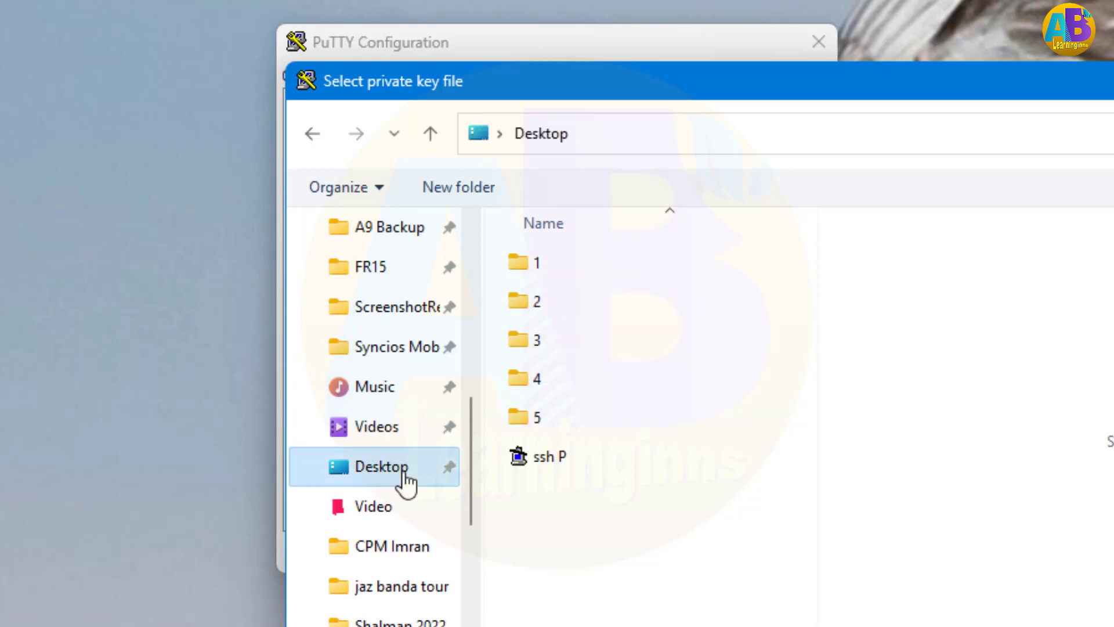
{"action": "double_click", "coordinate": [534, 458]}
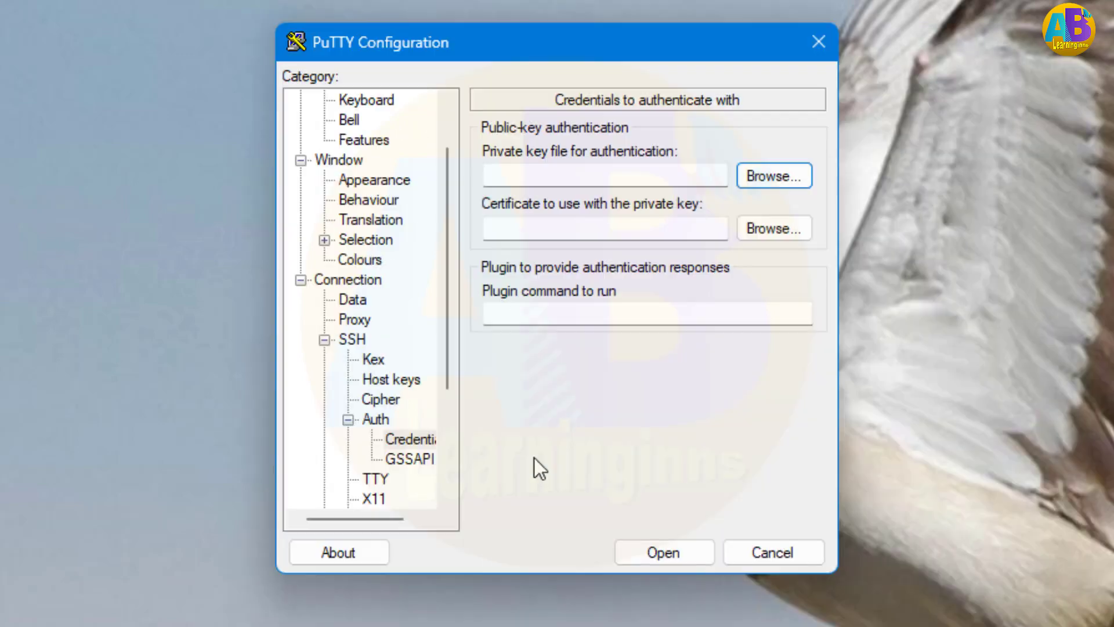
Set the Desktop file 'ssh' as the certificate for authentication
{"action": "left_click", "coordinate": [780, 228]}
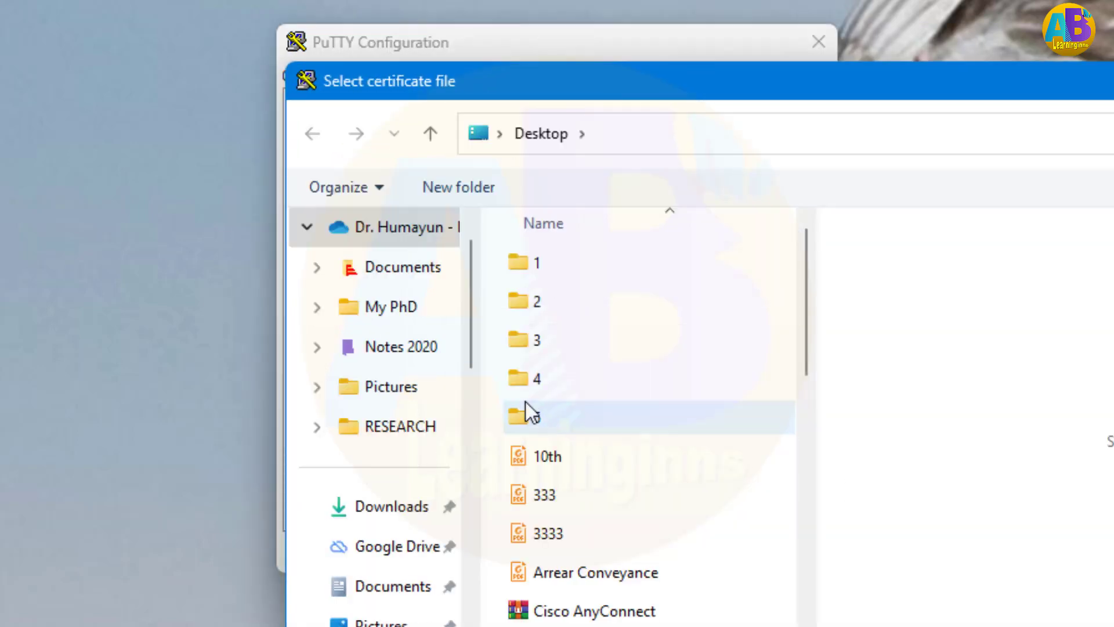
{"action": "scroll", "coordinate": [619, 404], "scroll_direction": "down", "scroll_amount": 2}
{"action": "scroll", "coordinate": [619, 403], "scroll_direction": "down", "scroll_amount": 2}
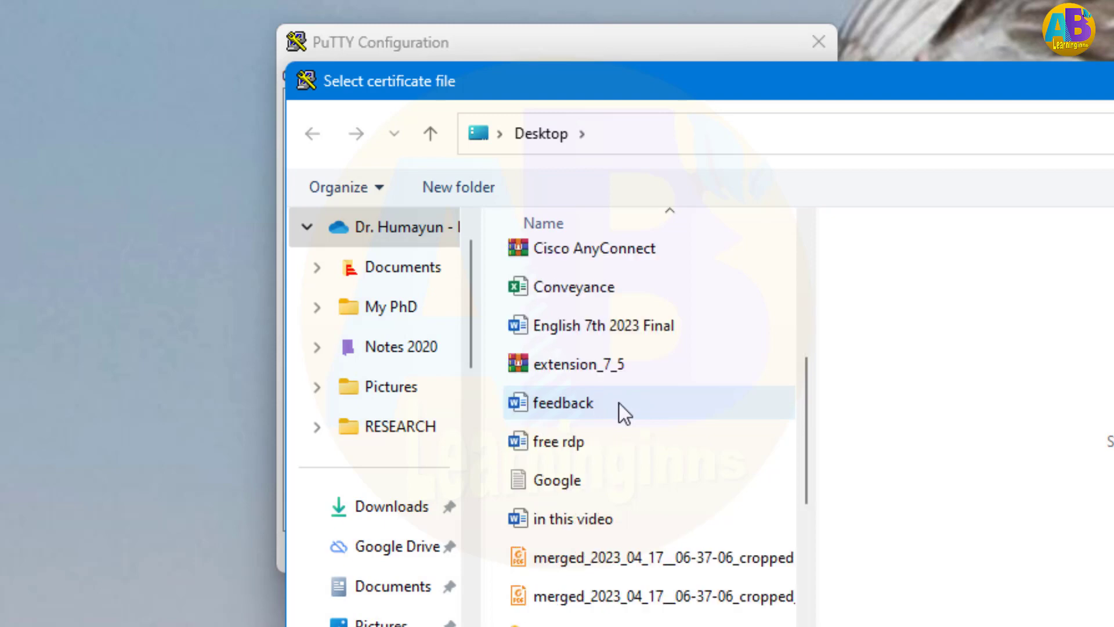
{"action": "scroll", "coordinate": [619, 403], "scroll_direction": "down", "scroll_amount": 2}
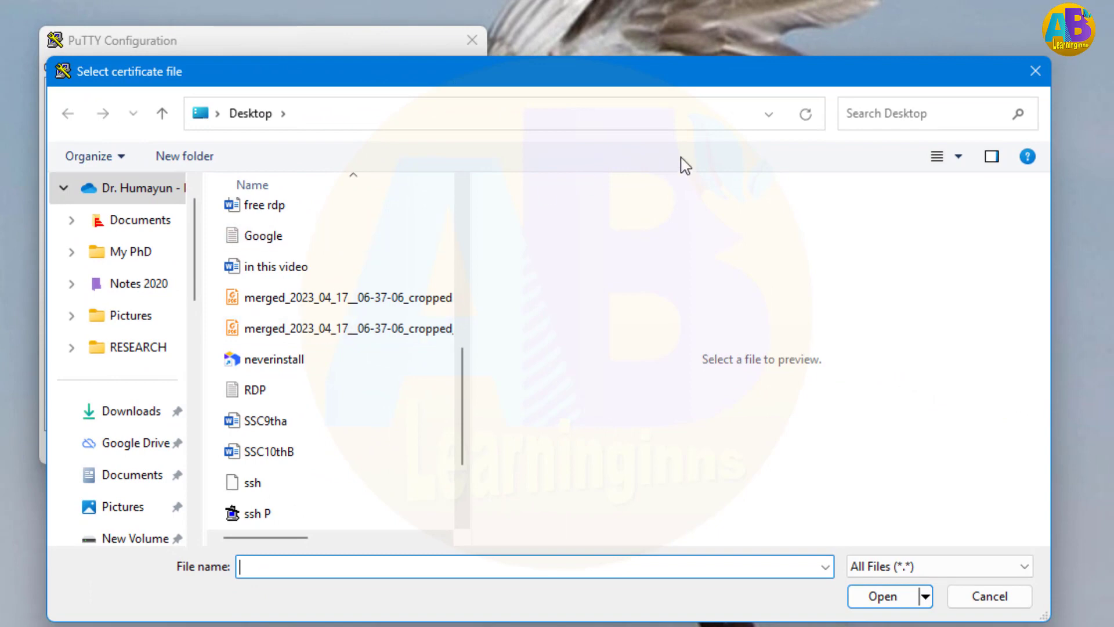
{"action": "left_click_drag", "start_coordinate": [765, 84], "coordinate": [769, 223]}
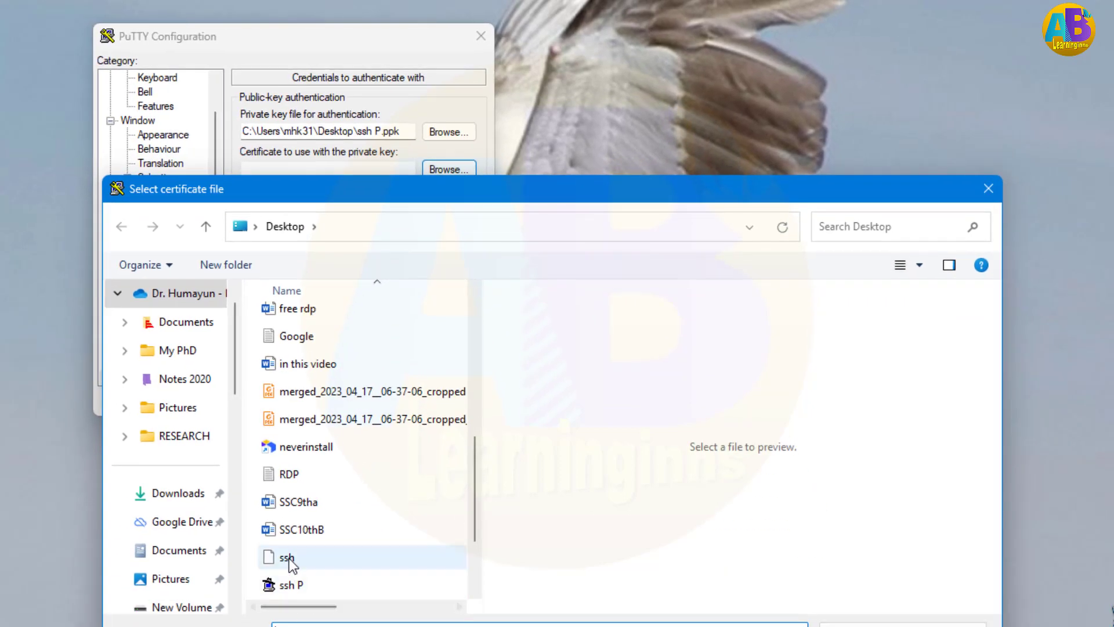
{"action": "double_click", "coordinate": [289, 559]}
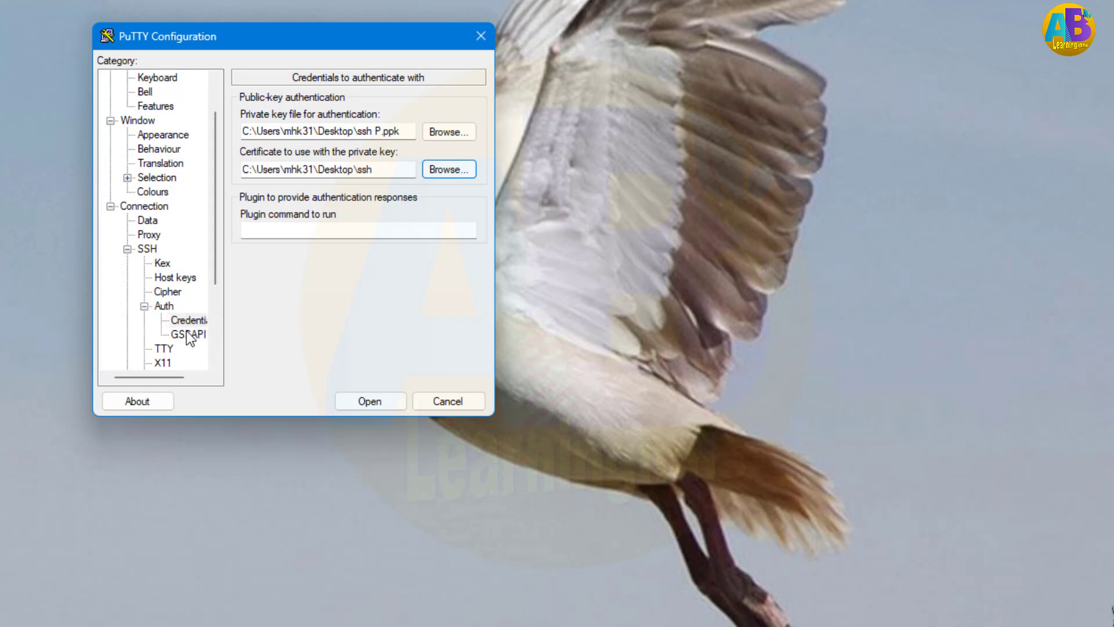
{"action": "left_click", "coordinate": [366, 400]}
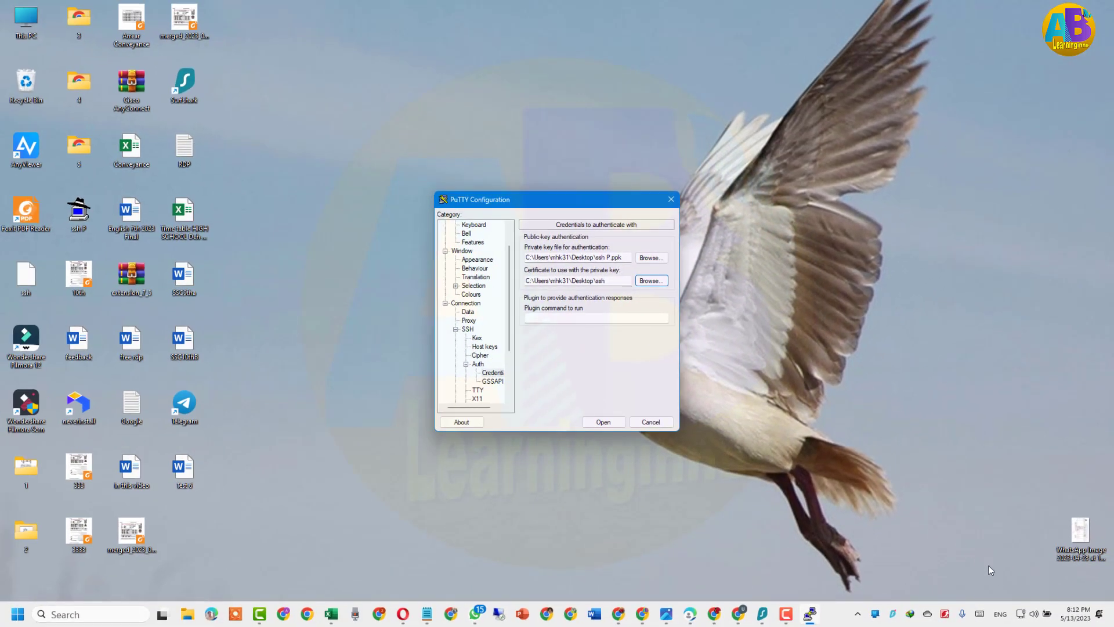
Open the connection, log in as root, and enter the key passphrase, retrying once
{"action": "left_click", "coordinate": [604, 422]}
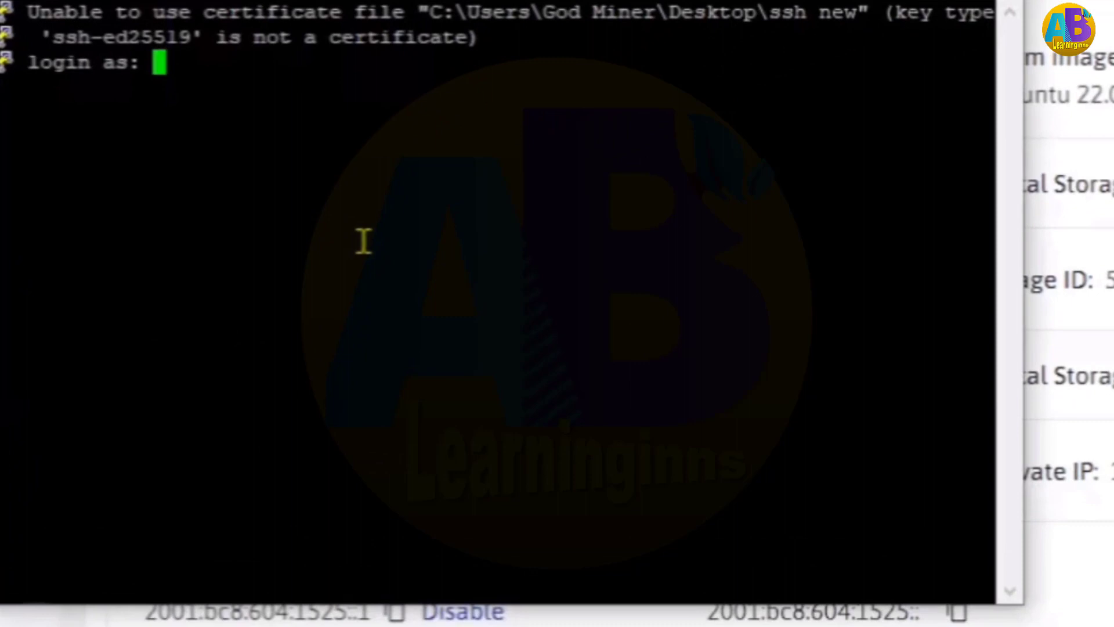
{"action": "type", "text": "roor"}
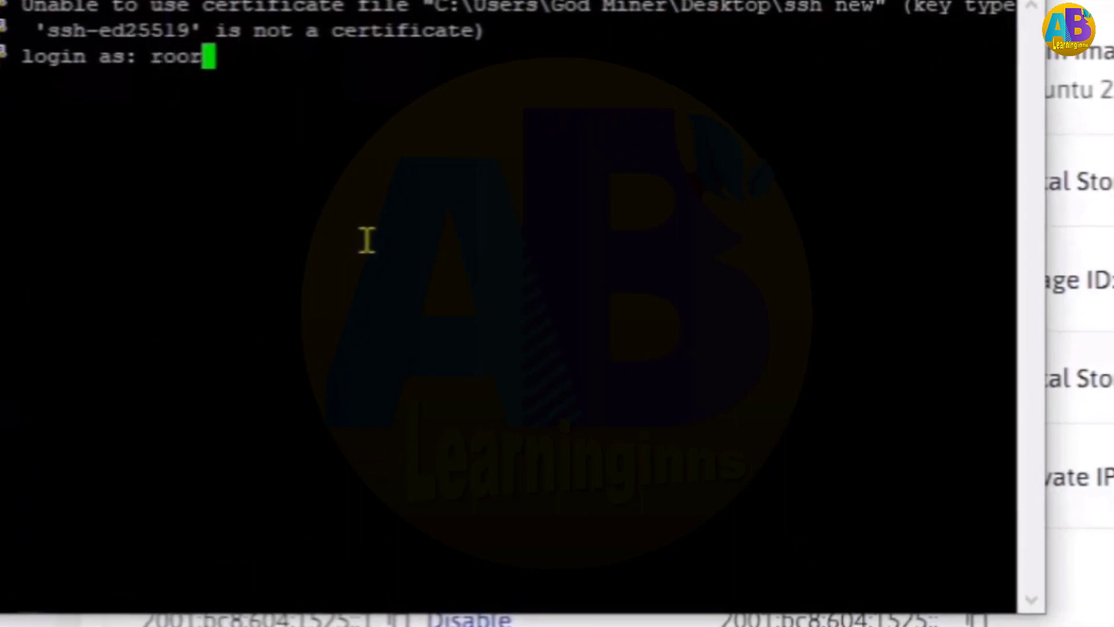
{"action": "key", "text": "BackSpace"}
{"action": "type", "text": "t"}
{"action": "key", "text": "Return"}
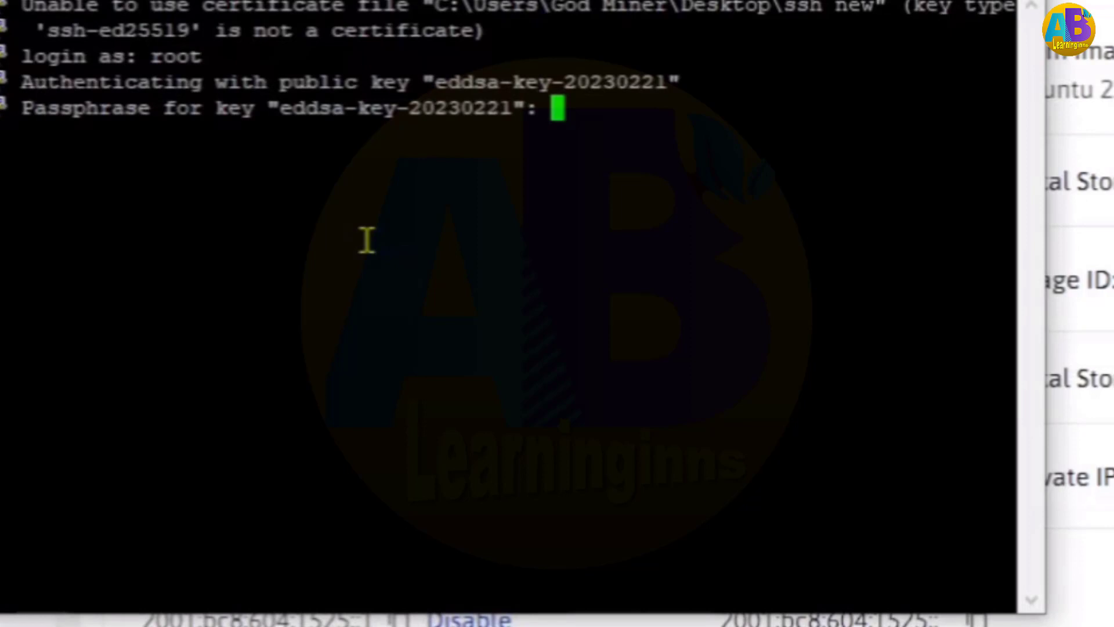
{"action": "key", "text": "Return"}
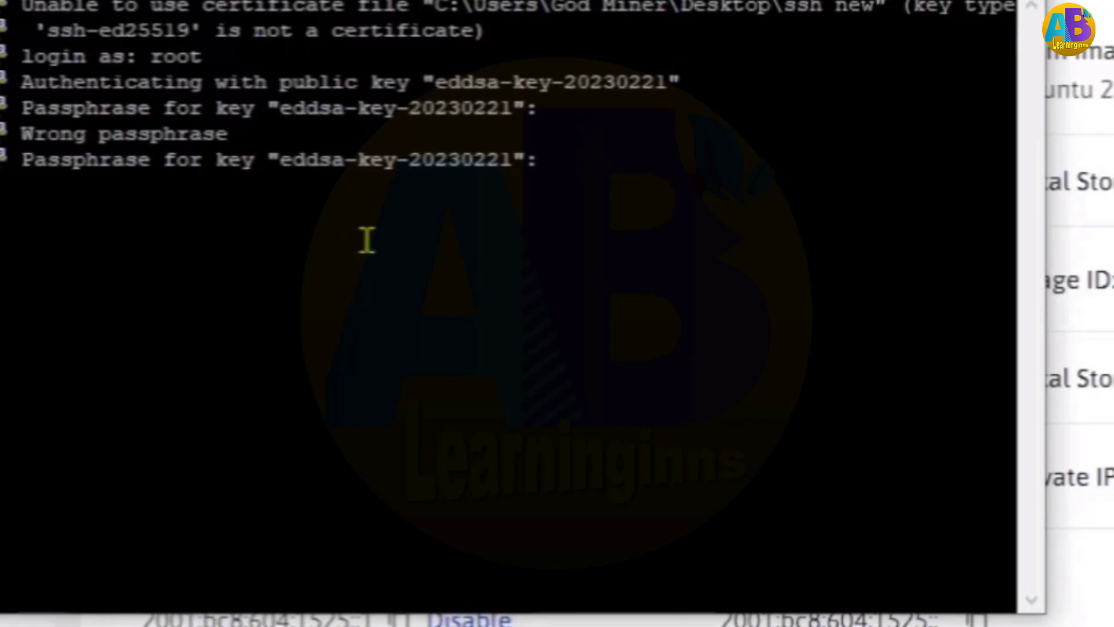
{"action": "key", "text": "Return"}
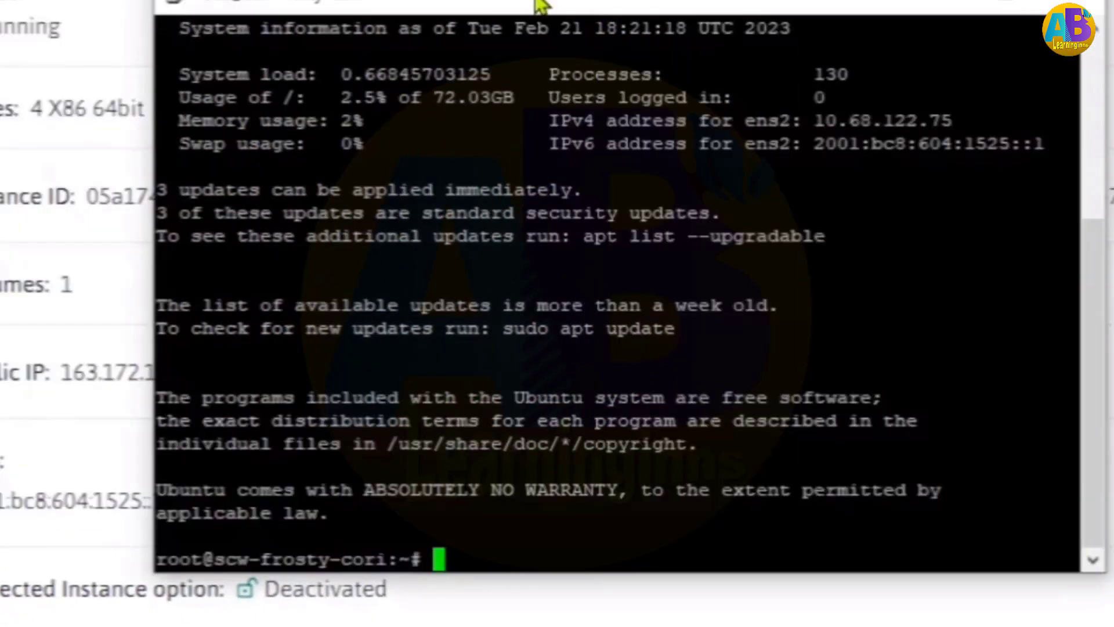
Run ls in the root home folder, showing the snap folder
{"action": "left_click_drag", "start_coordinate": [539, 4], "coordinate": [488, 0]}
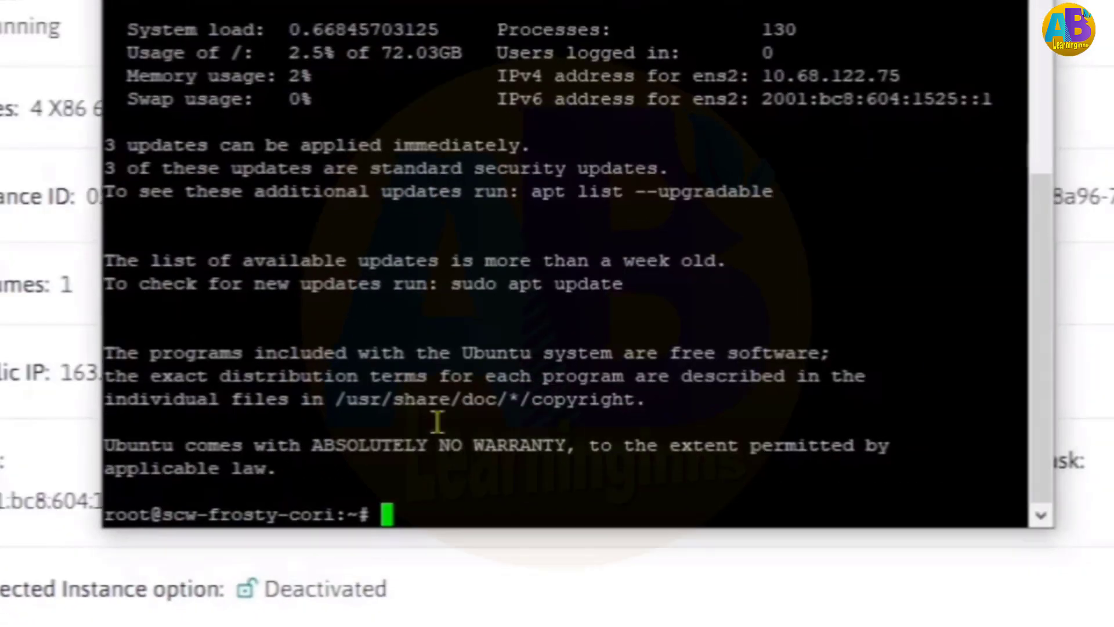
{"action": "type", "text": "ls"}
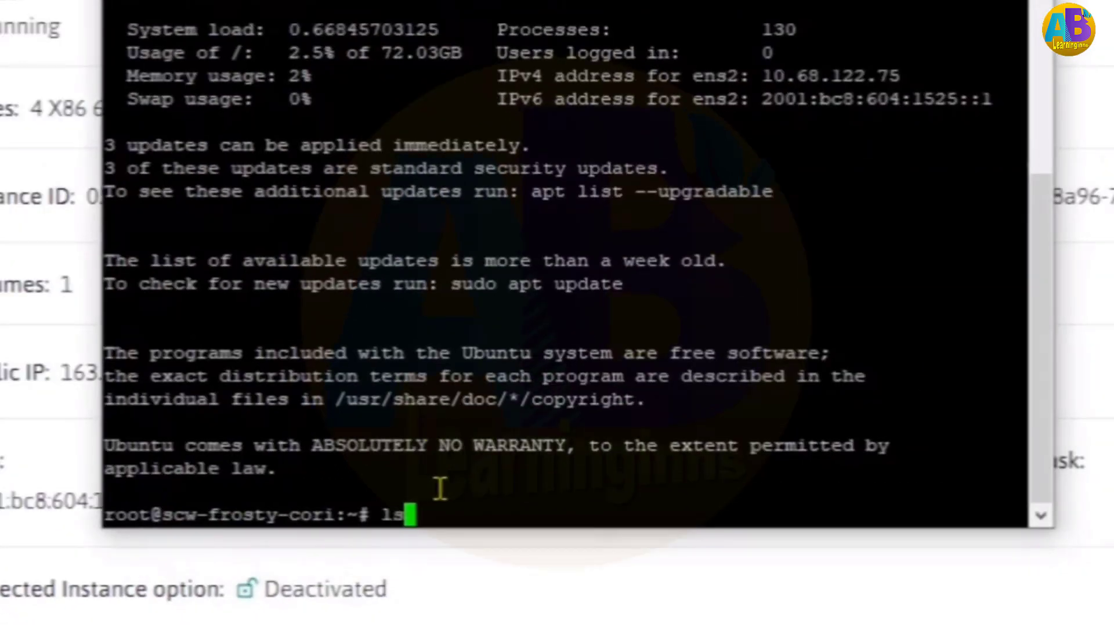
{"action": "key", "text": "Return"}
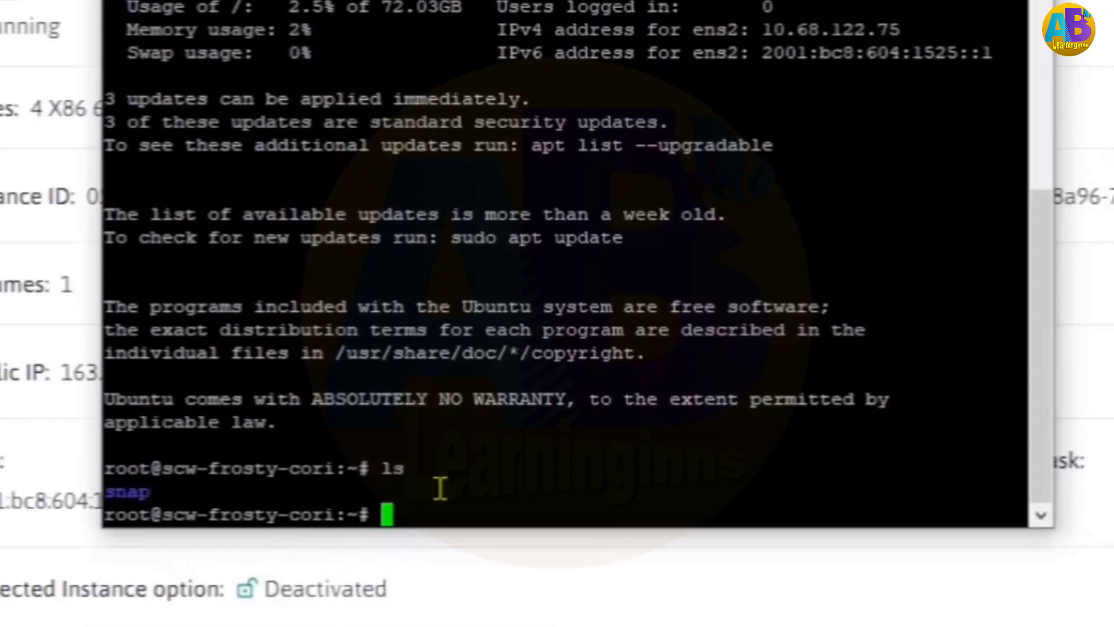
Run lscpu and review output showing 4 AMD EPYC 7281 CPUs under KVM
{"action": "type", "text": "lscpu"}
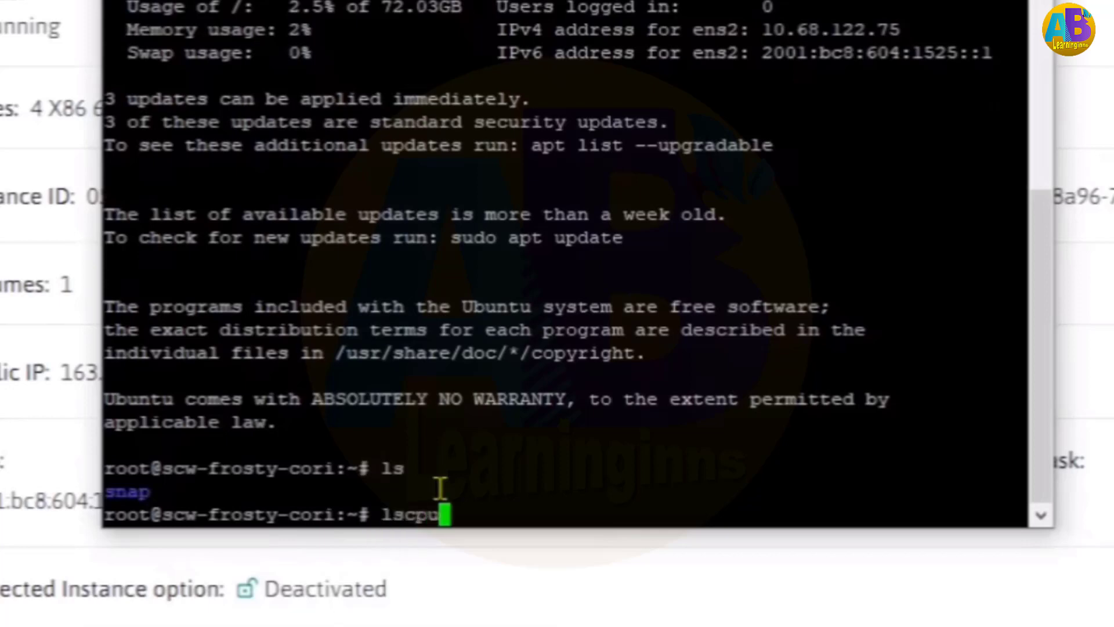
{"action": "key", "text": "Return"}
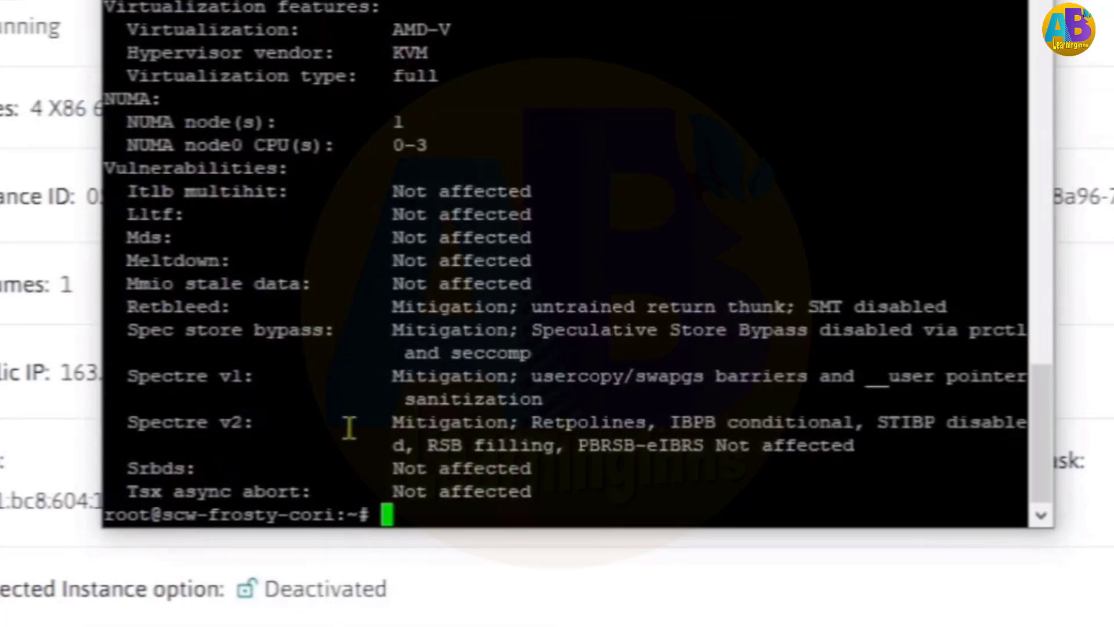
{"action": "scroll", "coordinate": [348, 423], "scroll_direction": "up", "scroll_amount": 5}
{"action": "scroll", "coordinate": [497, 386], "scroll_direction": "up", "scroll_amount": 4}
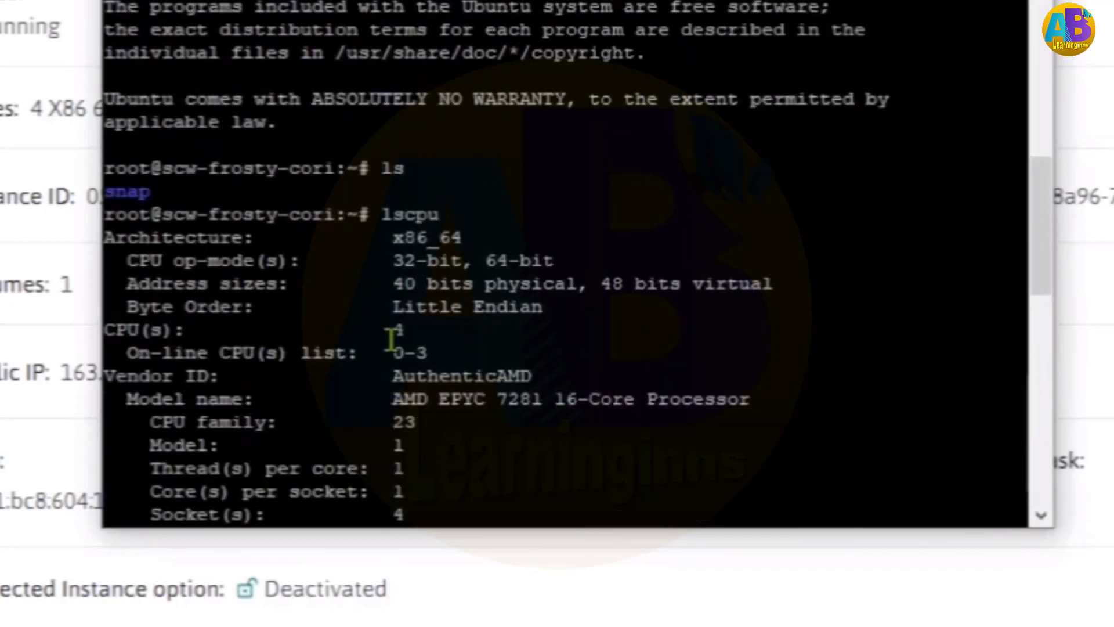
{"action": "mouse_move", "coordinate": [386, 329]}
{"action": "left_mouse_down"}
{"action": "mouse_move", "coordinate": [471, 327]}
{"action": "mouse_move", "coordinate": [390, 325]}
{"action": "mouse_move", "coordinate": [409, 337]}
{"action": "mouse_move", "coordinate": [378, 339]}
{"action": "left_mouse_up"}
{"action": "scroll", "coordinate": [501, 329], "scroll_direction": "down", "scroll_amount": 10}
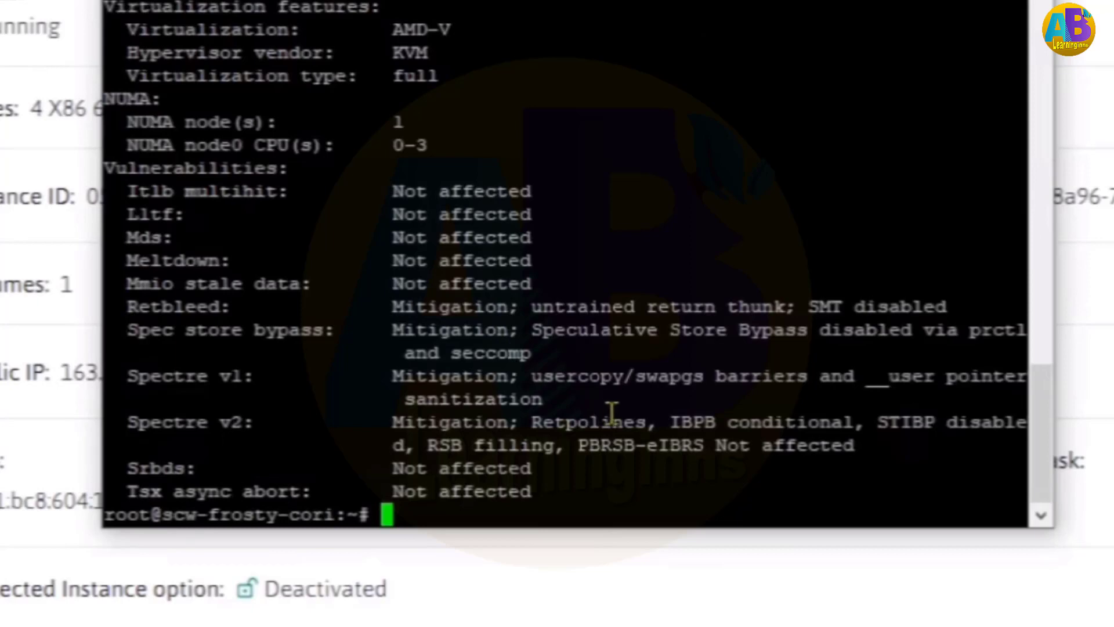